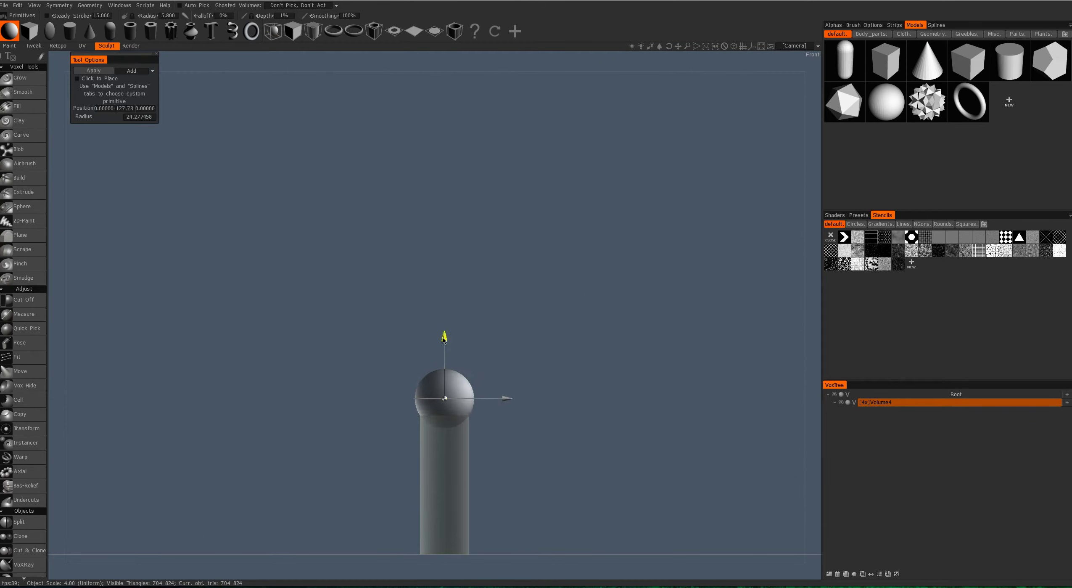
Give the column a brown shader, then add a horizontal cylinder about 45 long with radius 20 across its base in a new volume.
click(835, 215)
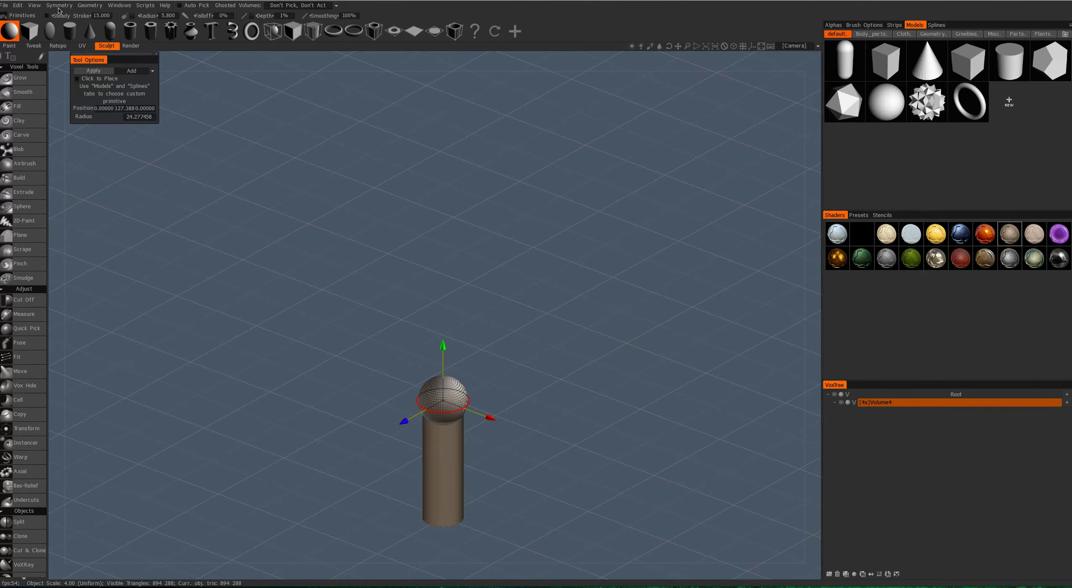
click(70, 31)
key(space)
key(KP_3)
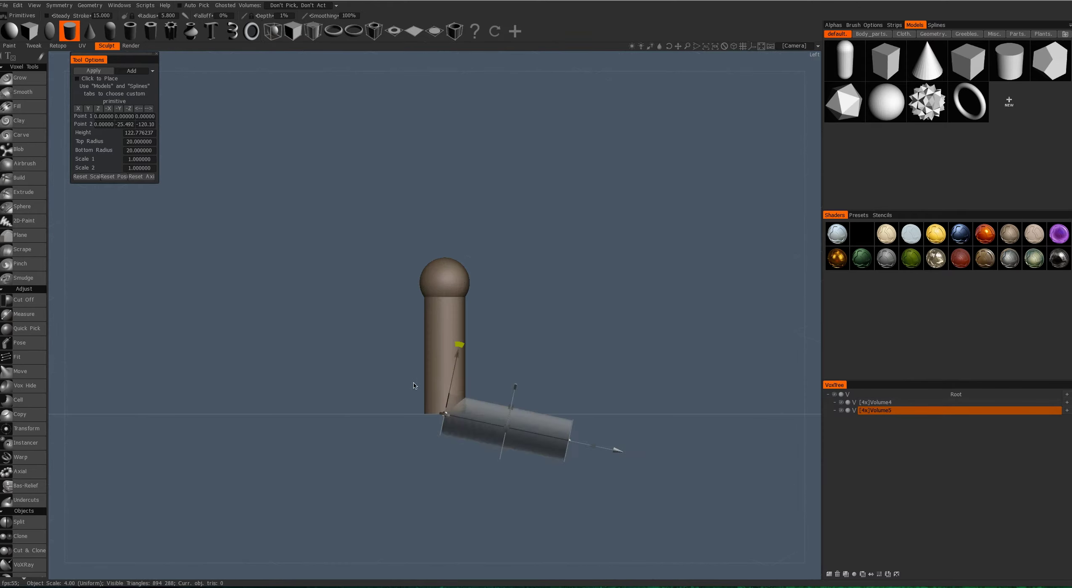
drag(558, 414, 479, 414)
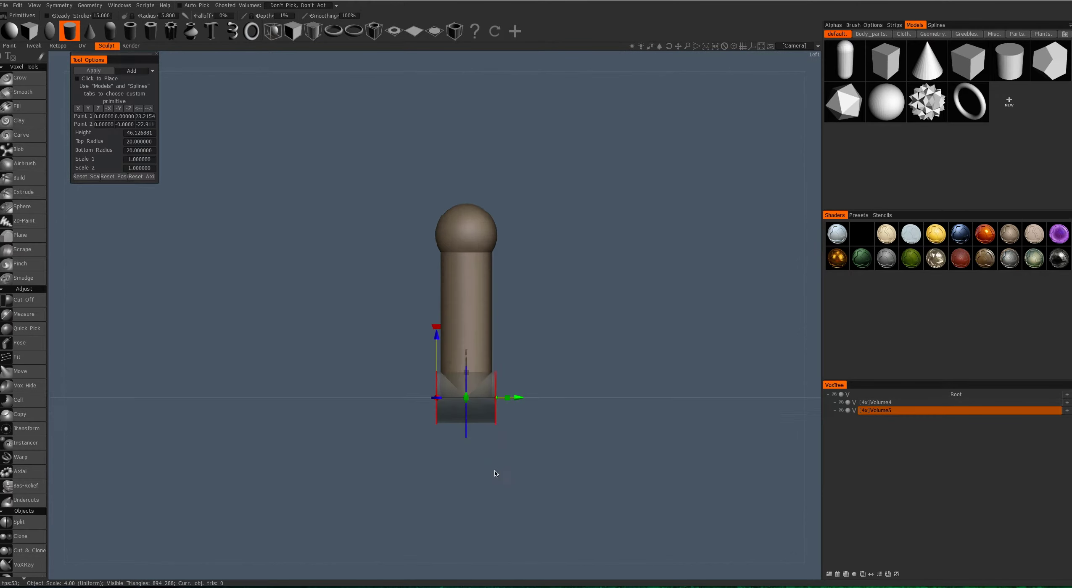
scroll(550, 413, up, 4)
mouse_move(547, 411)
mouse_down()
mouse_move(421, 345)
mouse_move(406, 352)
mouse_up()
key(KP_3)
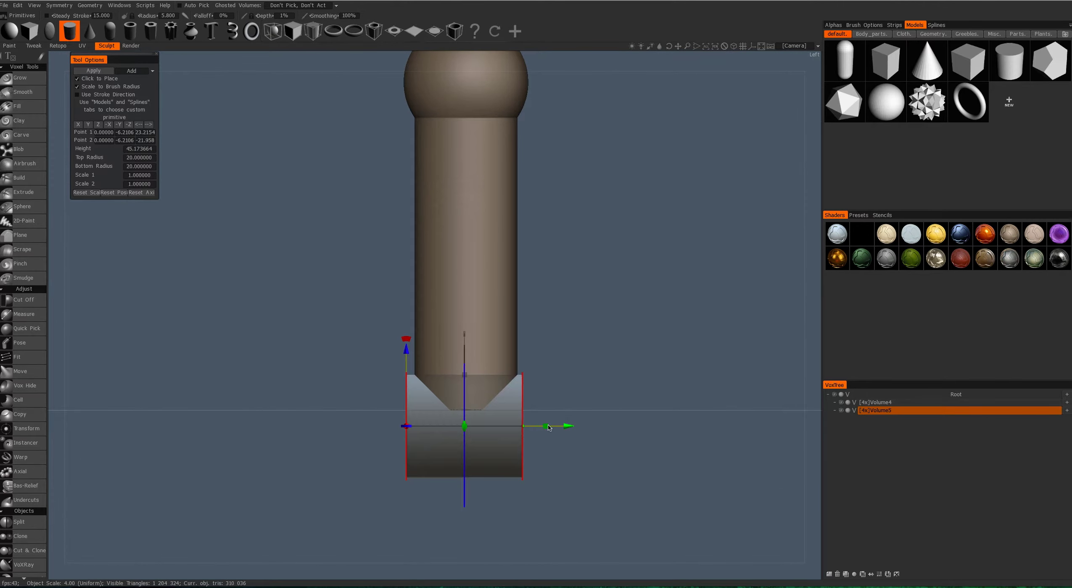
Subtract a concentric cylinder about 27 long with radius about 22.6 from the middle of the knuckle at the column's base.
drag(527, 425, 531, 424)
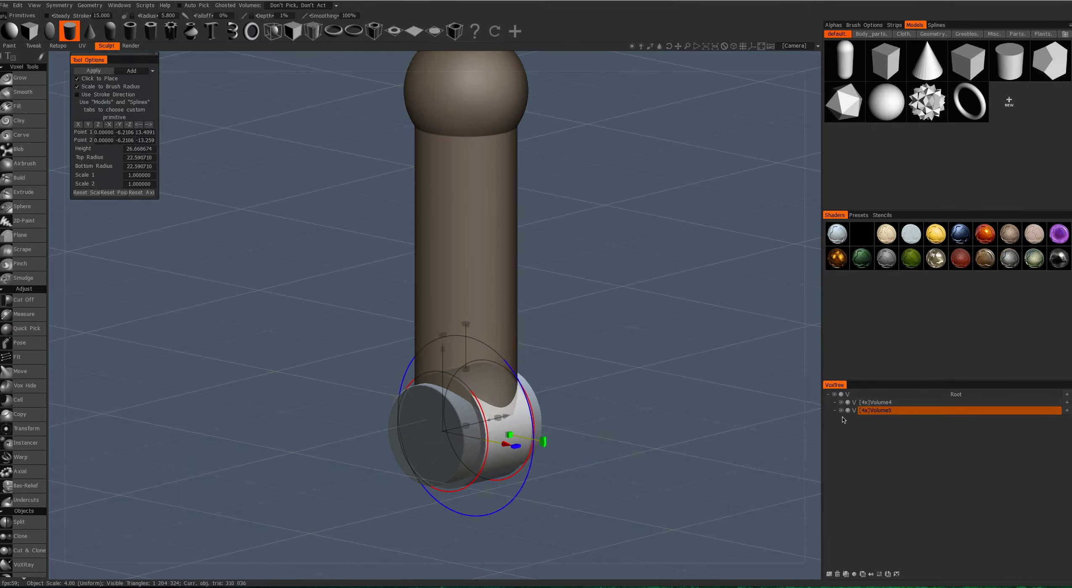
right_click(903, 413)
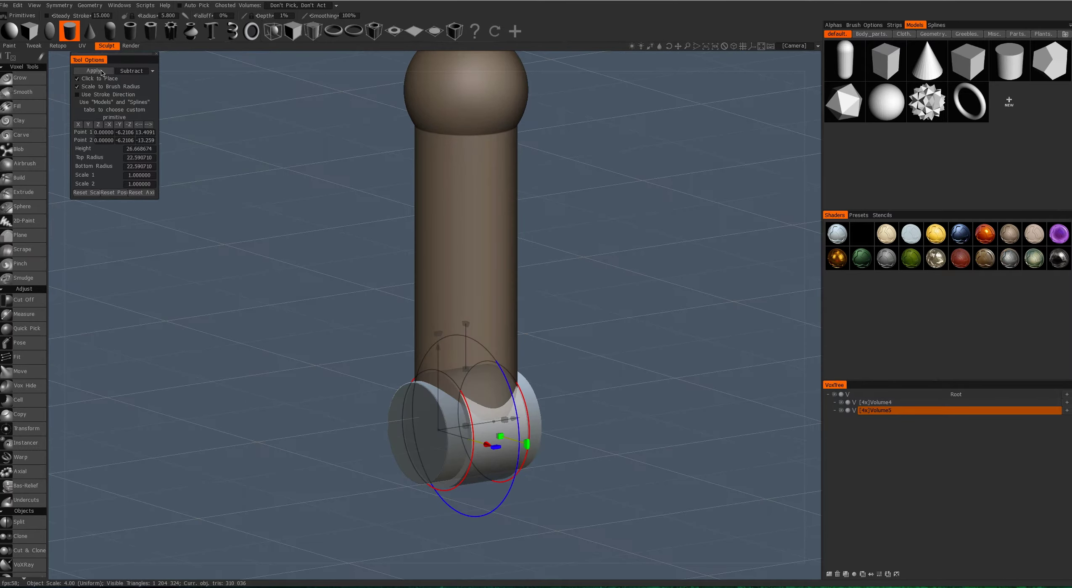
mouse_move(588, 370)
mouse_down()
mouse_move(566, 430)
mouse_move(642, 390)
mouse_move(694, 399)
mouse_move(589, 421)
mouse_move(525, 406)
mouse_move(483, 295)
mouse_move(438, 340)
mouse_up()
Subtract a diagonally rotated cylinder 50 long with radius 20 from the column's lower side, just above the knuckle.
drag(567, 294, 527, 403)
drag(592, 301, 647, 302)
drag(650, 430, 651, 404)
Undo the cylinder's rotation and add it as a horizontal stub about 40 long with radius about 15.9 to the knuckle volume.
key(ctrl+z)
key(ctrl+z)
key(ctrl+z)
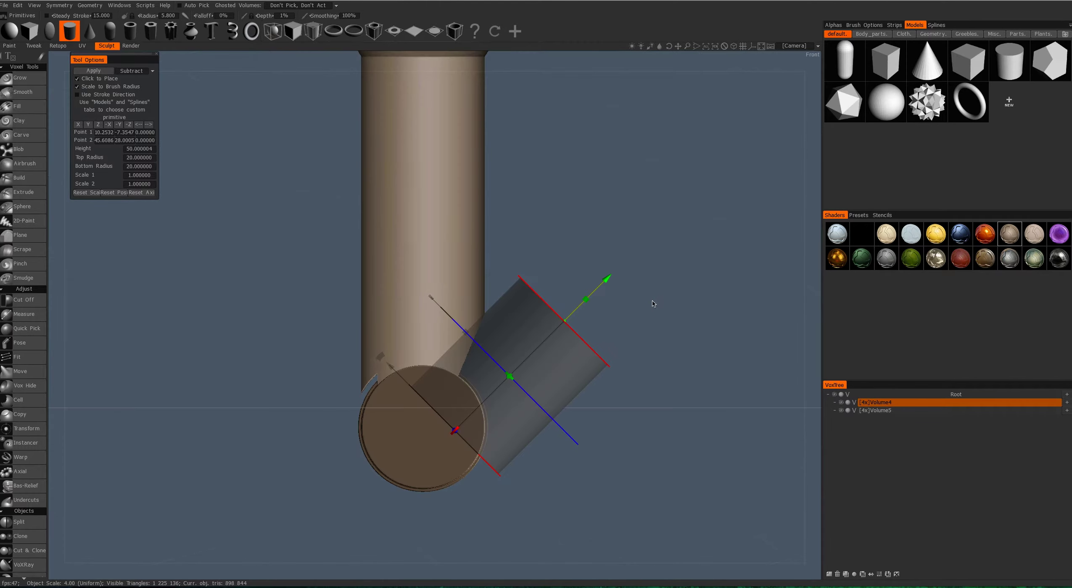
key(ctrl+z)
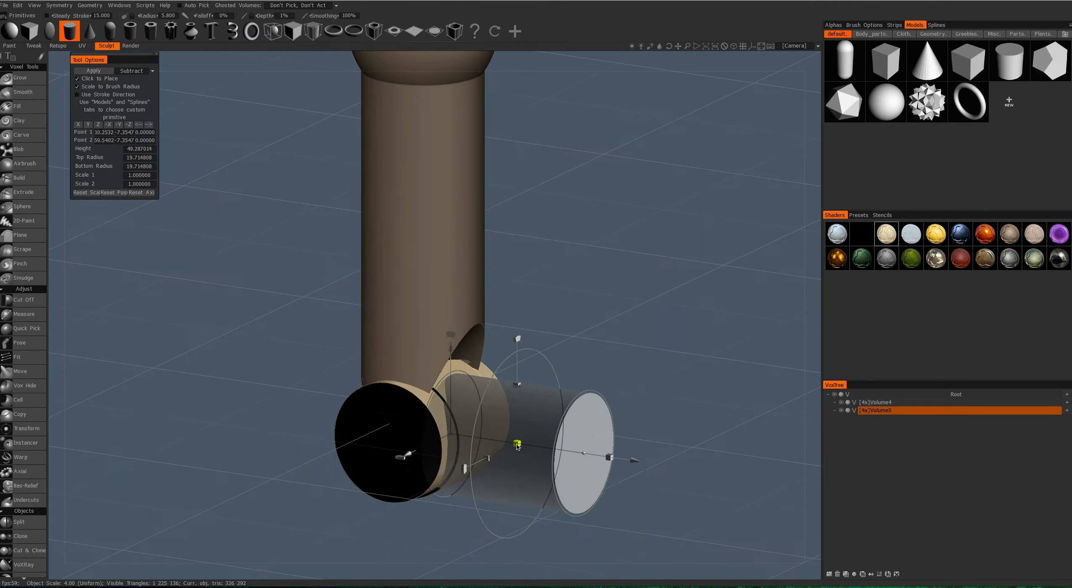
drag(493, 370, 545, 362)
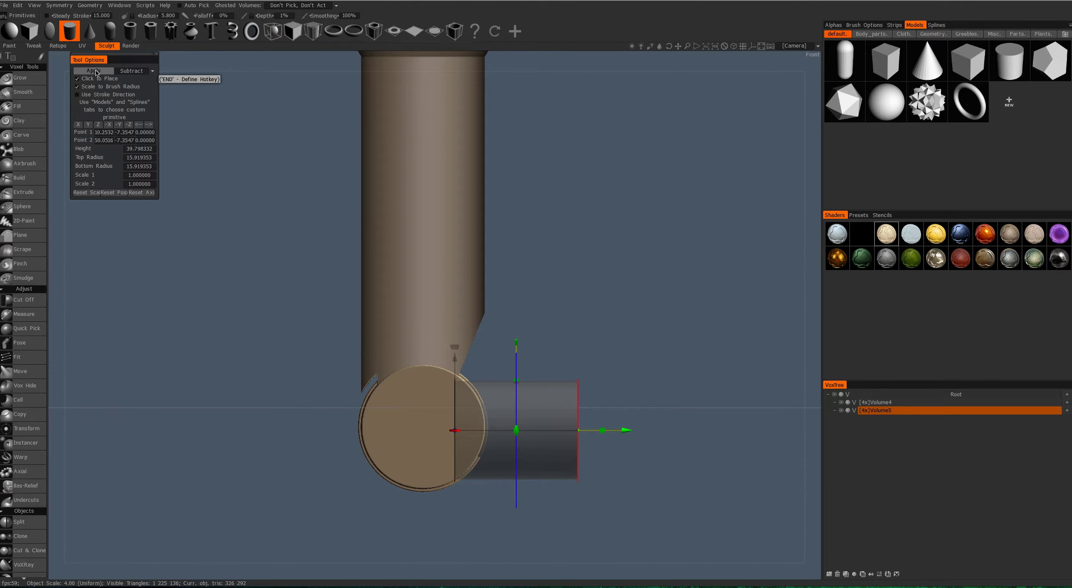
click(97, 72)
Try to fit a subtractive cylinder 50 long with radius about 20.7 around the knuckle.
drag(496, 391, 458, 512)
drag(559, 434, 544, 361)
click(132, 70)
click(120, 84)
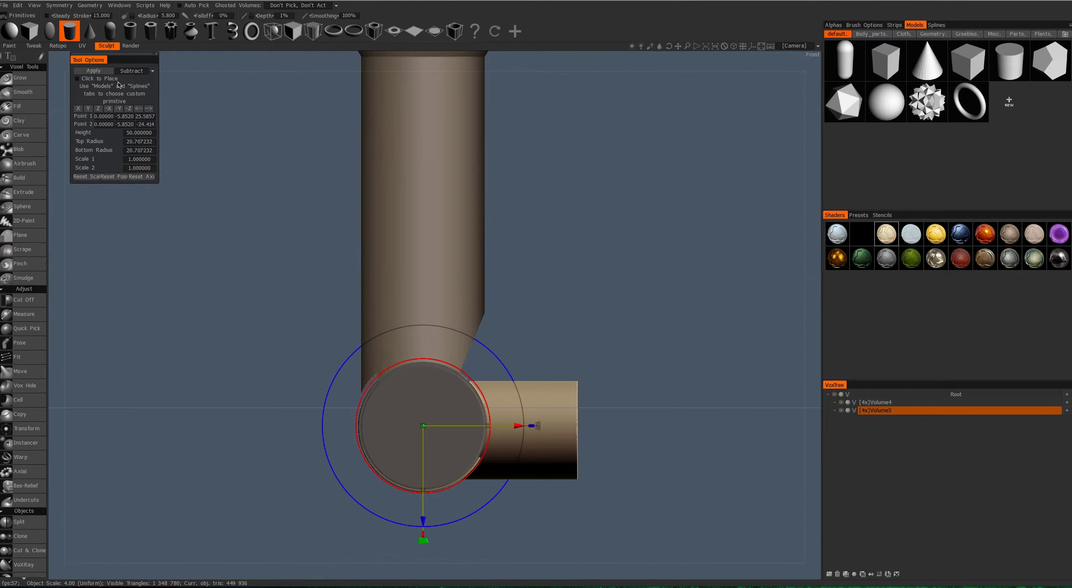
drag(504, 274, 586, 266)
click(20, 148)
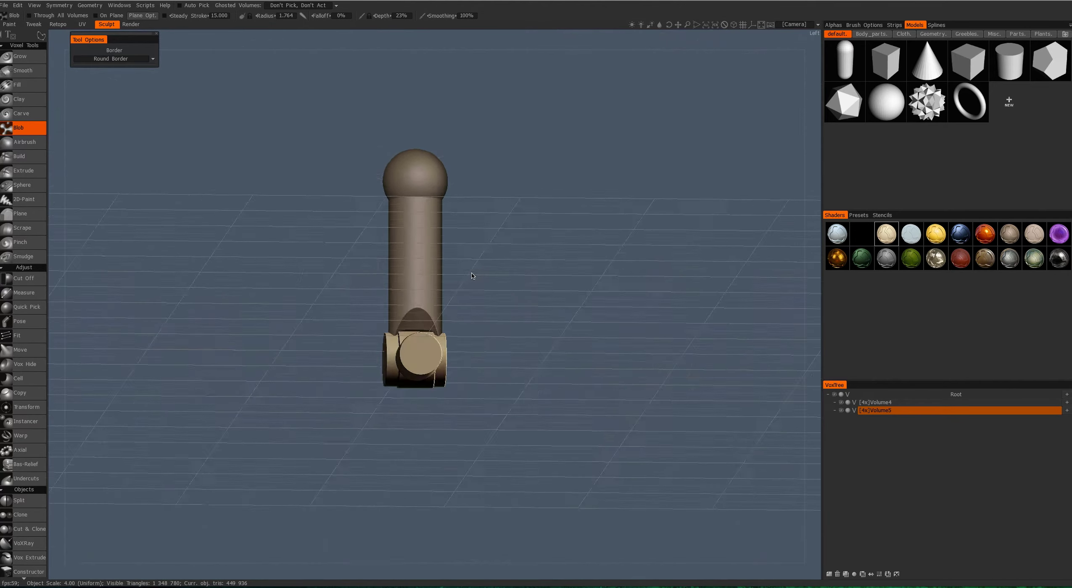
key(ctrl+z)
Add a long horizontal cylinder with radius about 13.9 to the knuckle volume as a forearm extending from the stub.
drag(560, 339, 685, 321)
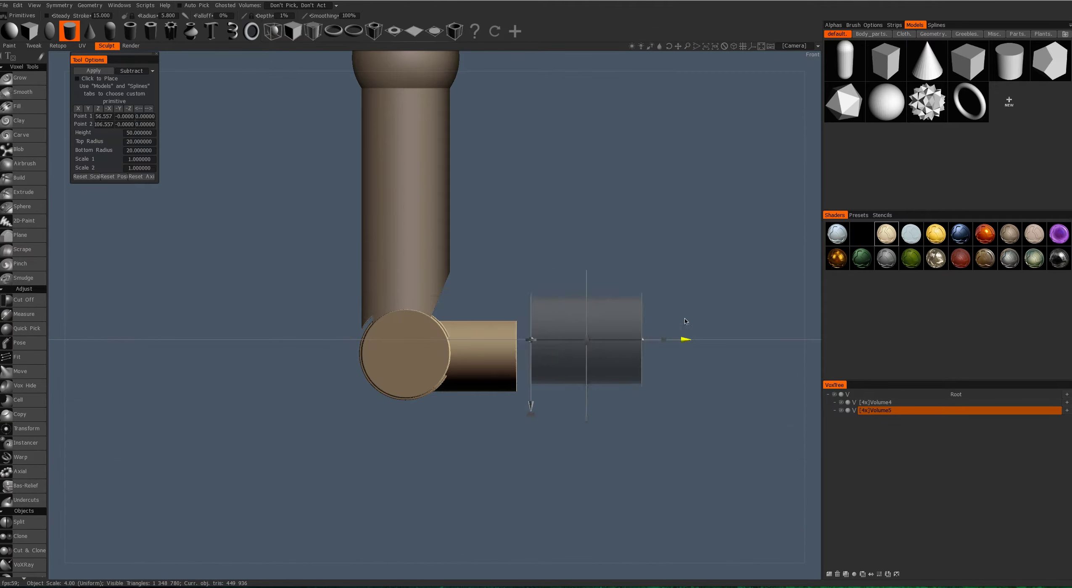
drag(564, 326, 610, 358)
drag(567, 390, 677, 415)
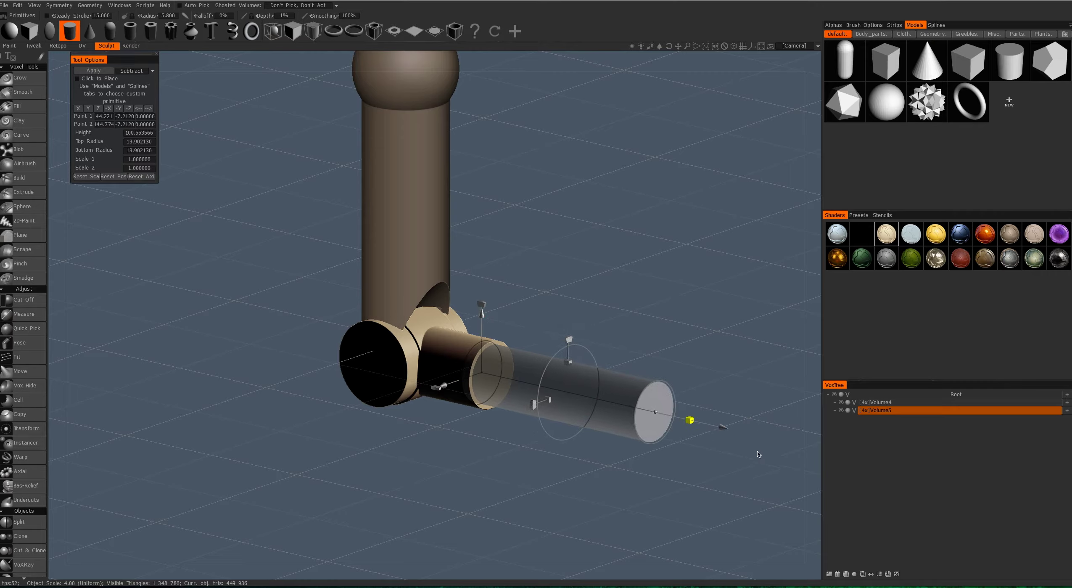
scroll(677, 416, down, 3)
mouse_move(606, 311)
mouse_down()
mouse_move(618, 307)
mouse_move(608, 312)
mouse_up()
scroll(607, 312, up, 3)
Carve a notched profile along the back edge of the upright column with the Cut Off tool.
key(space)
click(647, 285)
drag(524, 394, 502, 232)
key(space)
click(386, 152)
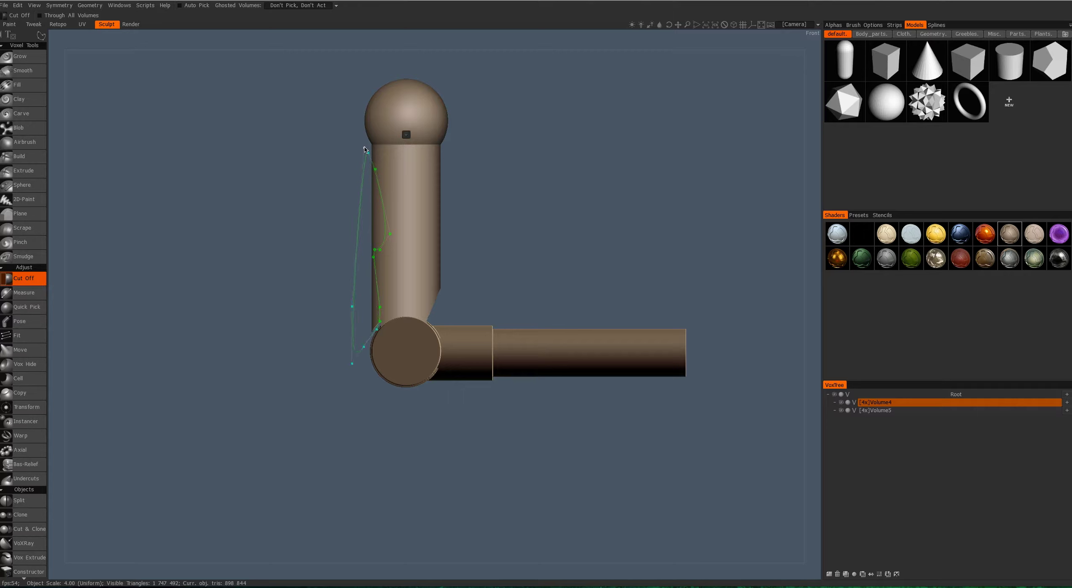
key(Return)
drag(366, 149, 446, 158)
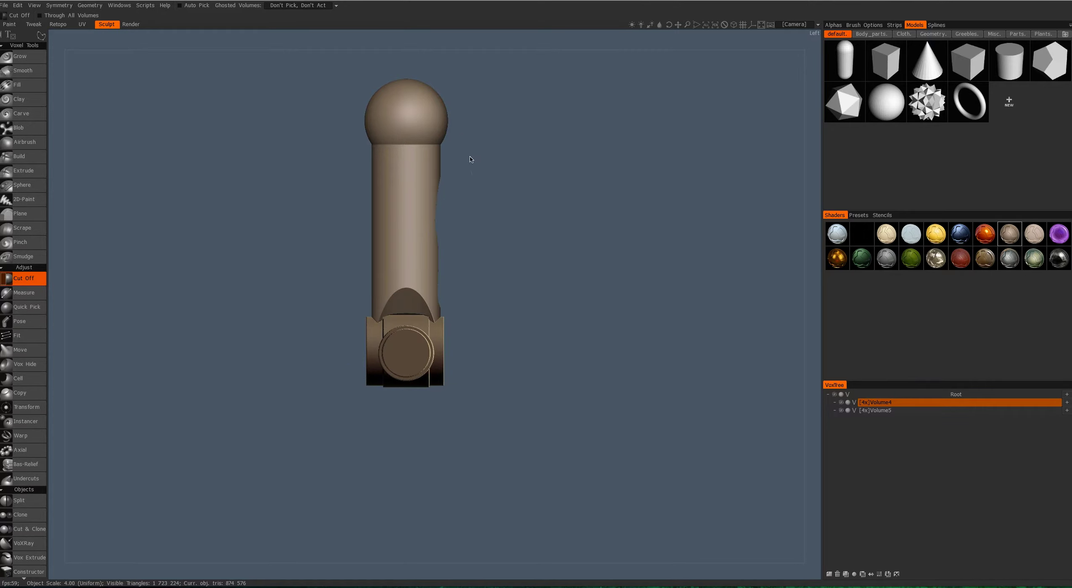
Enable symmetry and carve matching recesses into both sides of the upright column and its sphere with Cut Off.
key(space)
key(s)
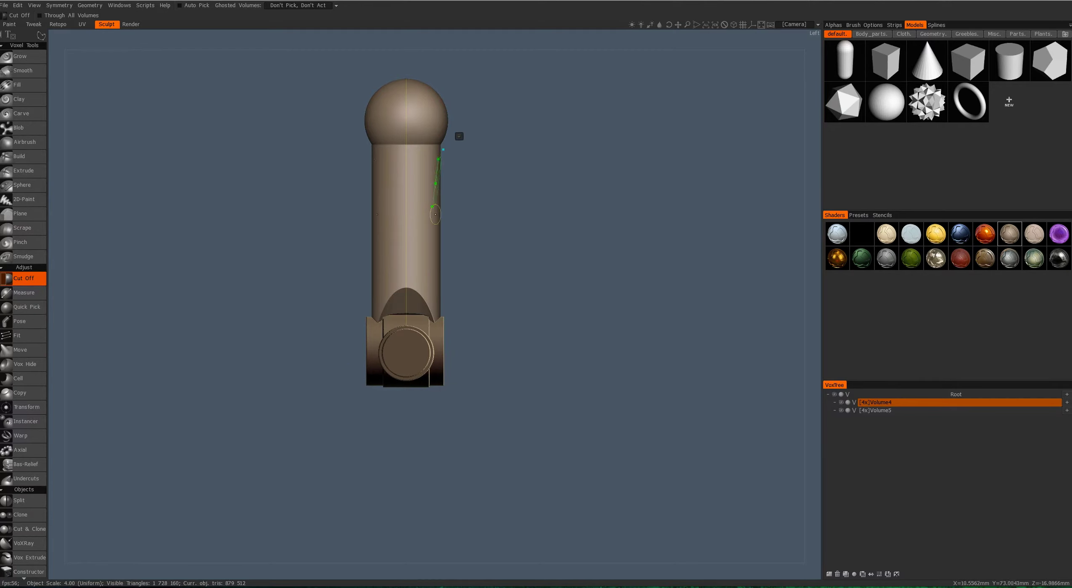
key(Return)
drag(443, 150, 385, 237)
key(Return)
mouse_move(373, 316)
mouse_down()
mouse_move(349, 134)
mouse_move(407, 57)
mouse_move(563, 383)
mouse_move(546, 358)
mouse_move(744, 351)
mouse_up()
key(Return)
Flatten the forearm's underside beyond the collar by subtracting a box about 158.3 × 50 × 18.3.
key(space)
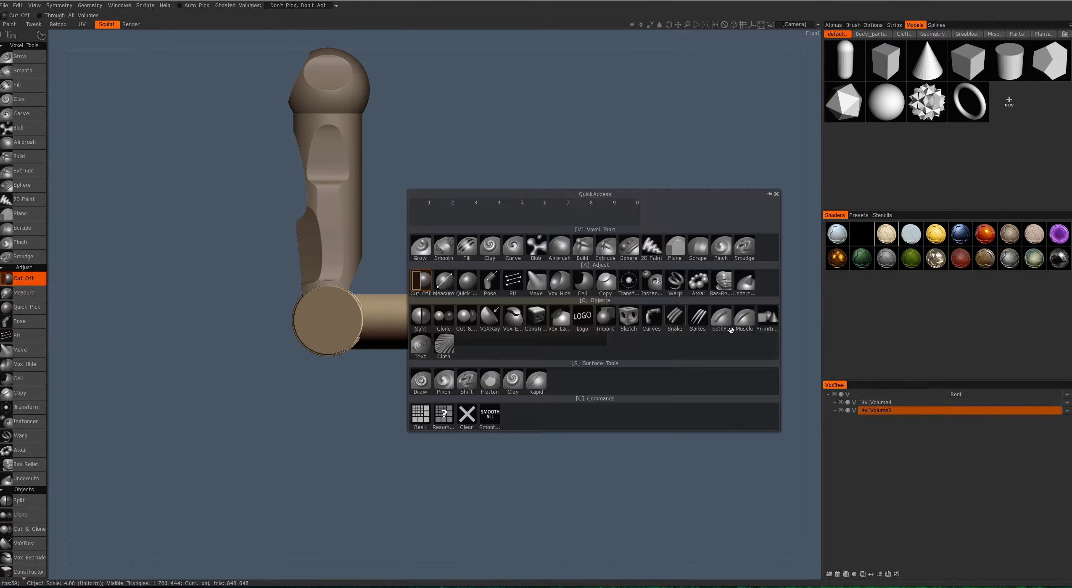
click(421, 247)
drag(559, 320, 547, 485)
Trim the forearm's free end to a slanted, rounded tip with the Vox Hide tool.
key(space)
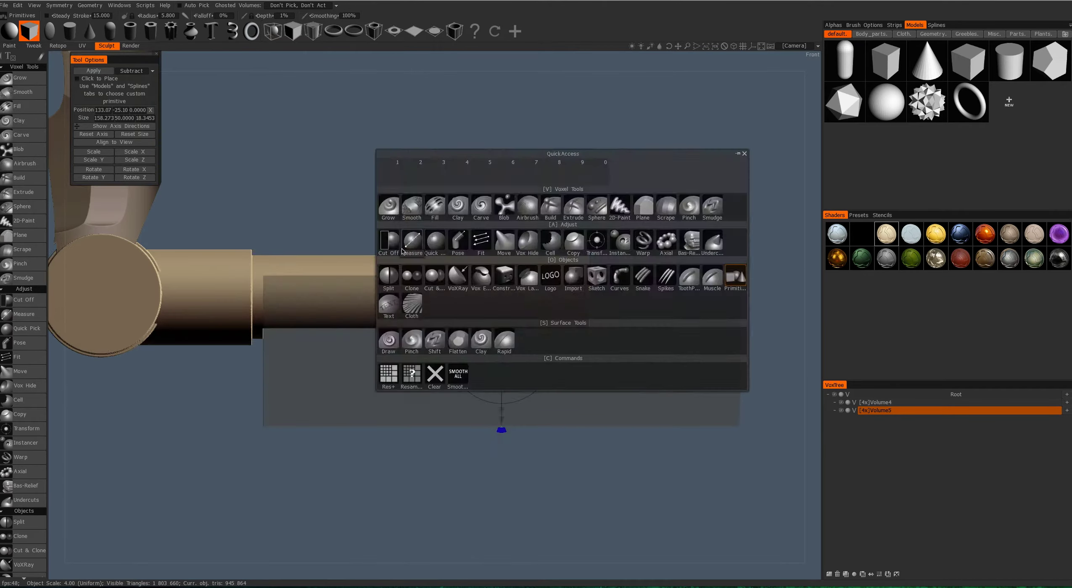
click(528, 242)
drag(528, 310, 526, 311)
click(90, 5)
key(Escape)
scroll(421, 294, down, 5)
drag(462, 337, 522, 368)
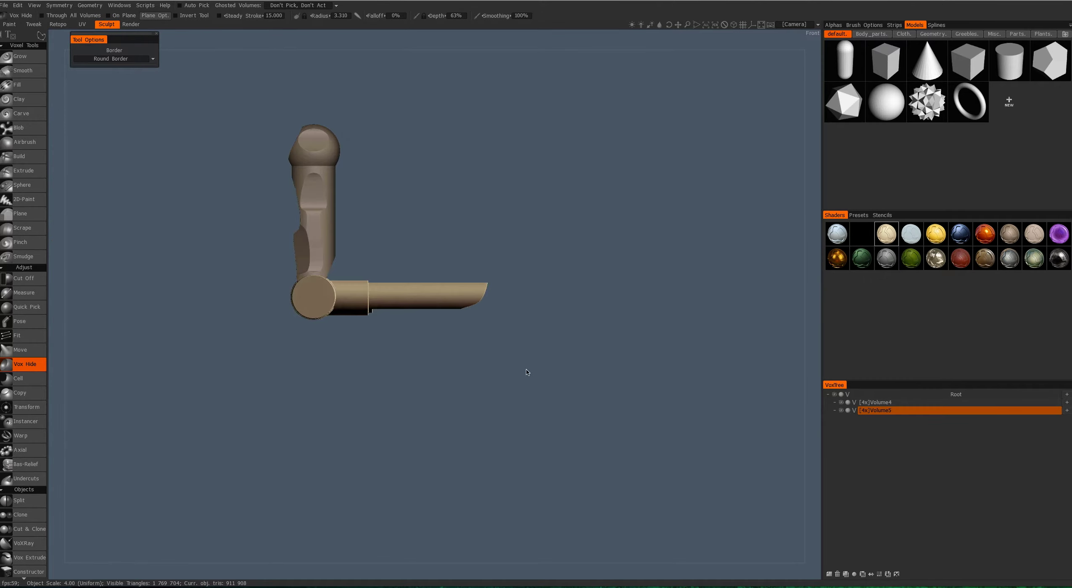
scroll(485, 382, up, 3)
scroll(436, 383, down, 4)
Subtract a crosswise cylinder 50 long with radius about 14 from the forearm's tip, then add it as a joint in a new volume.
key(space)
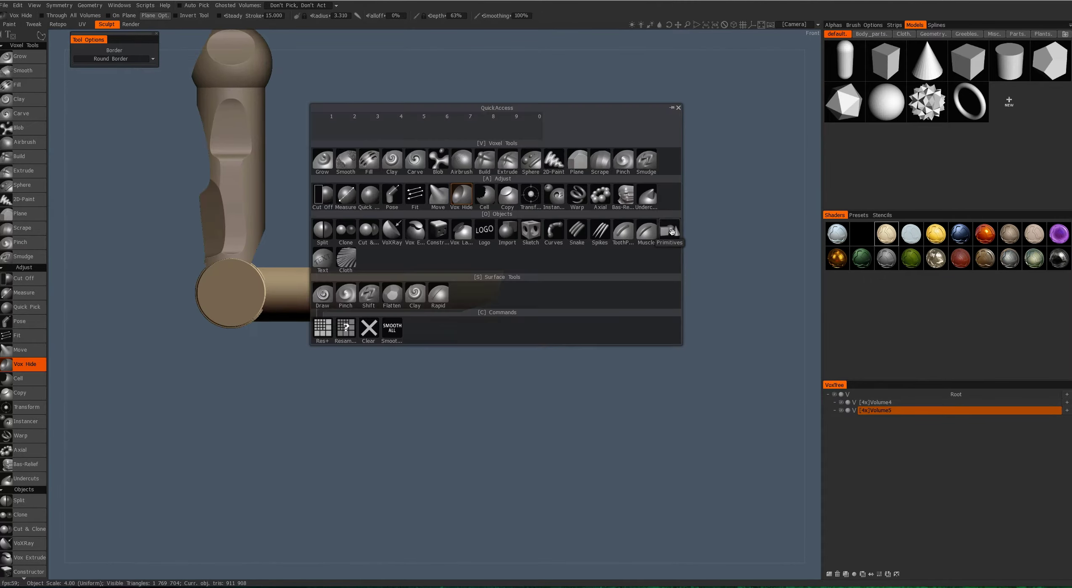
click(585, 252)
drag(585, 252, 311, 294)
drag(421, 378, 337, 379)
drag(163, 295, 506, 284)
scroll(464, 329, up, 3)
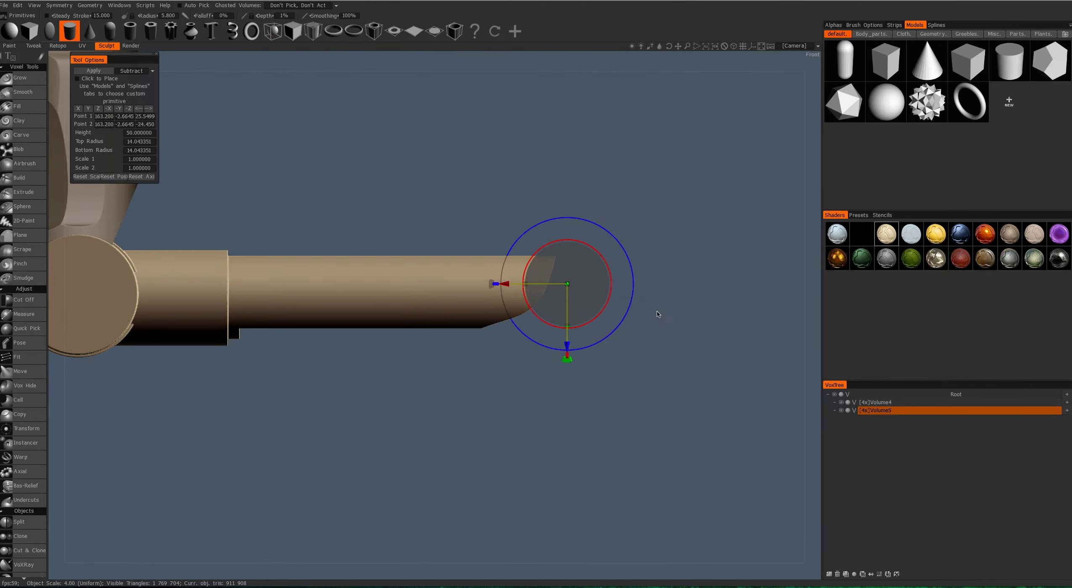
key(Return)
click(134, 81)
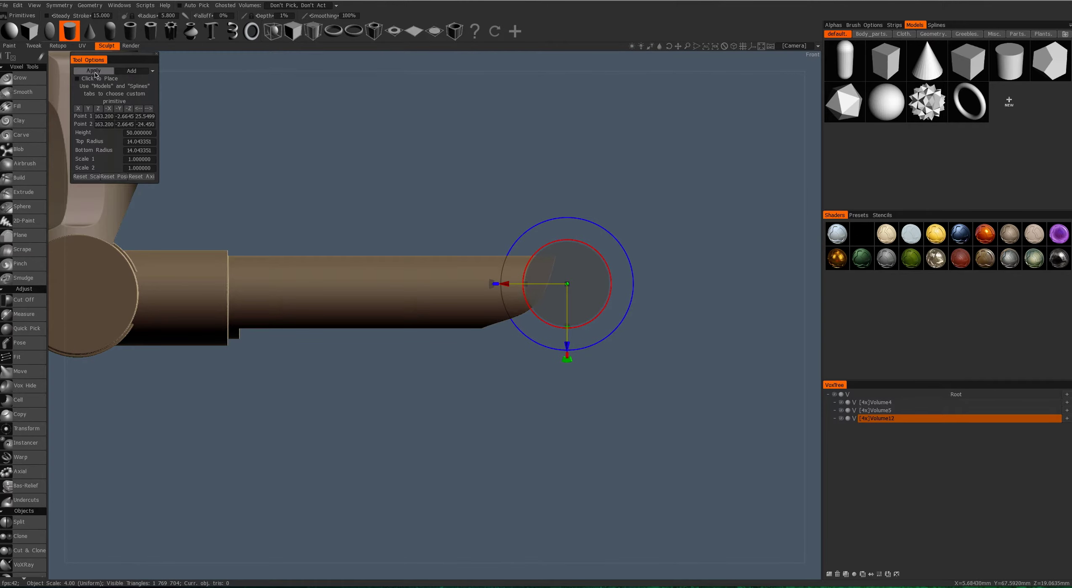
drag(281, 132, 486, 263)
Trim the new joint cylinder's ends symmetrically with the Vox Hide tool.
key(space)
click(377, 273)
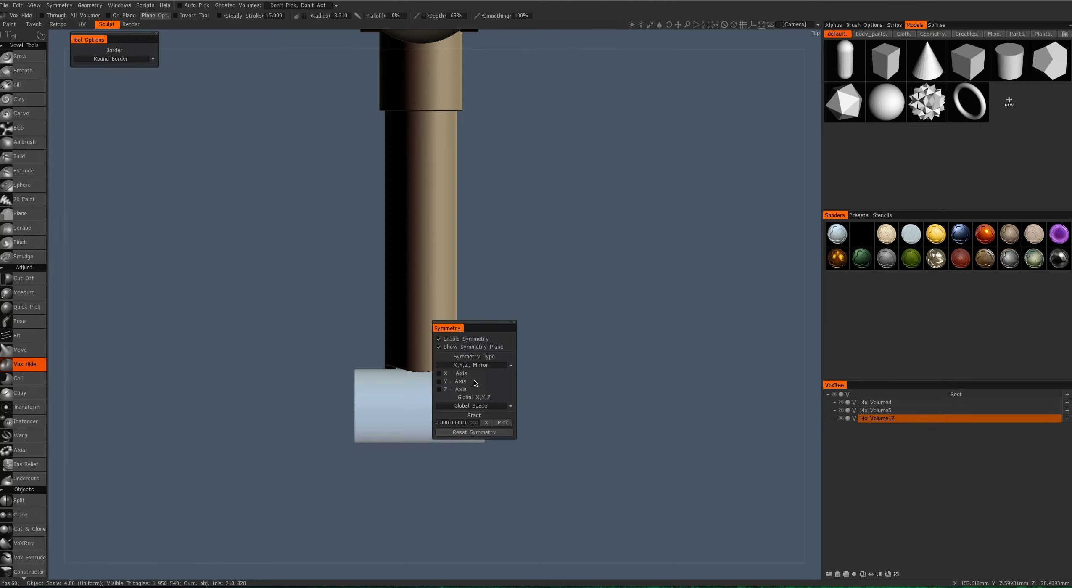
mouse_move(505, 348)
mouse_down()
mouse_move(486, 351)
mouse_move(594, 299)
mouse_move(481, 445)
mouse_move(385, 540)
mouse_up()
key(ctrl+z)
key(ctrl+z)
key(ctrl+z)
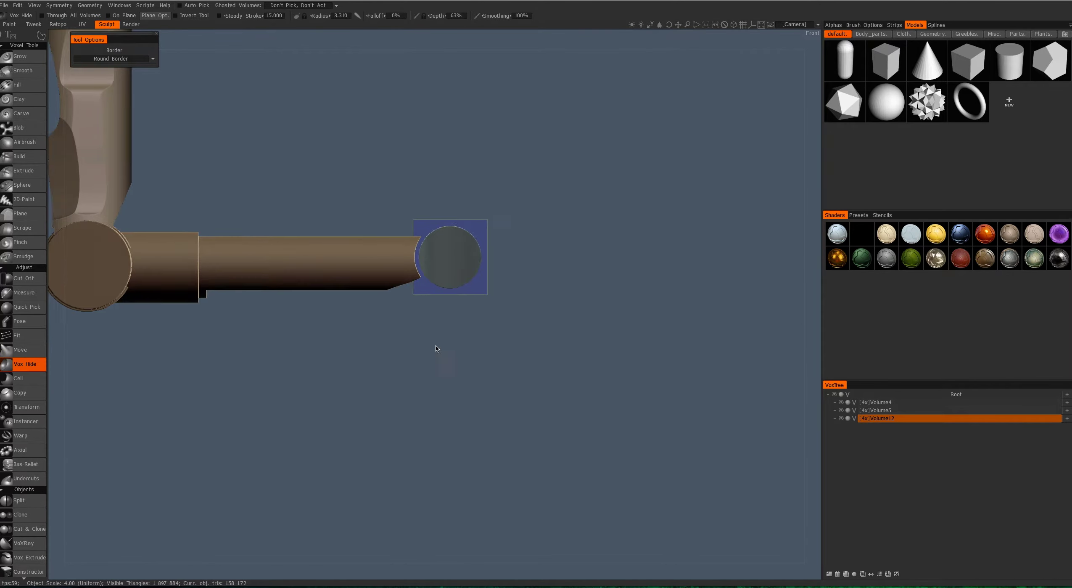
Extend the joint with a horizontal rod about 272 long, radius 10.4, and a sleeve about 139 long, radius 12.4, over its first half.
key(ctrl+z)
key(ctrl+z)
key(ctrl+z)
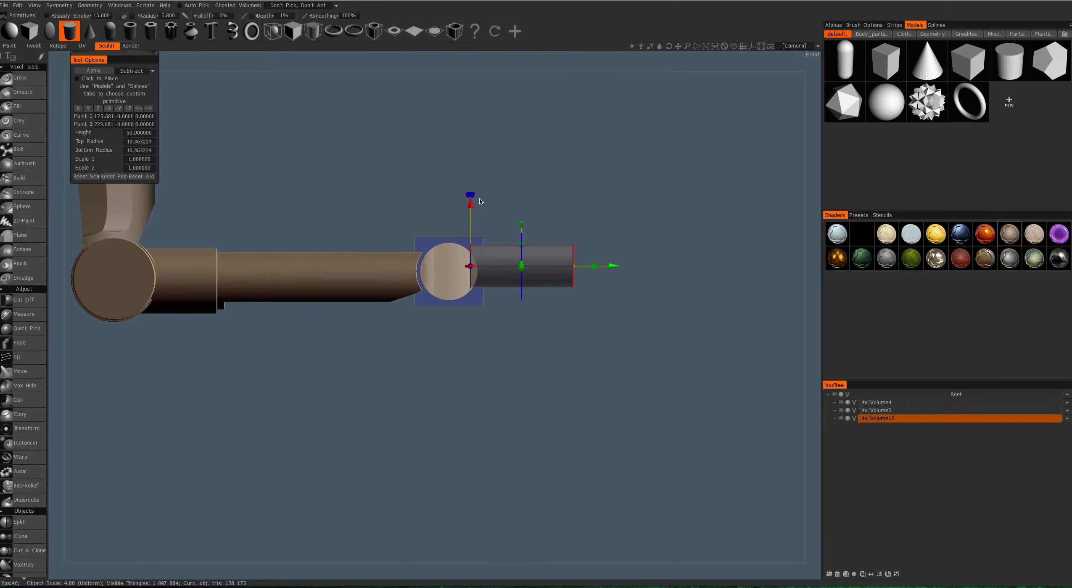
key(ctrl+z)
key(ctrl+z)
key(ctrl+z)
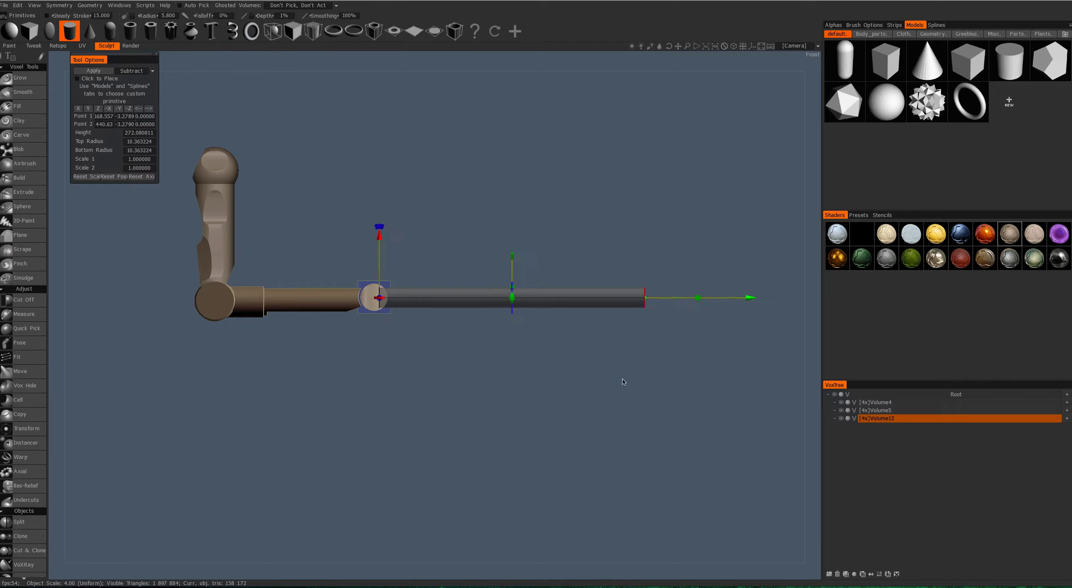
drag(624, 381, 570, 407)
click(133, 80)
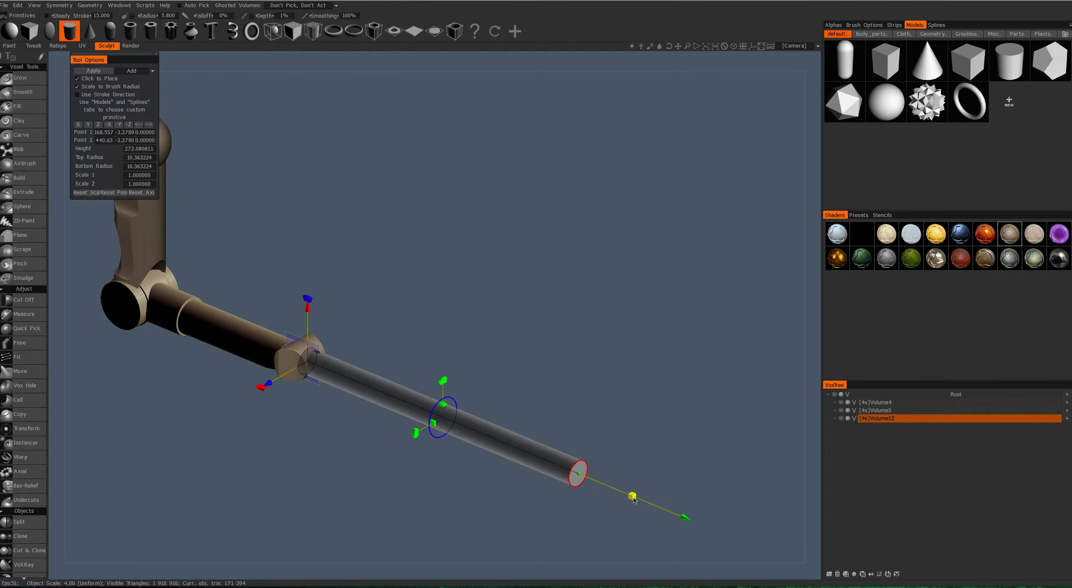
key(Return)
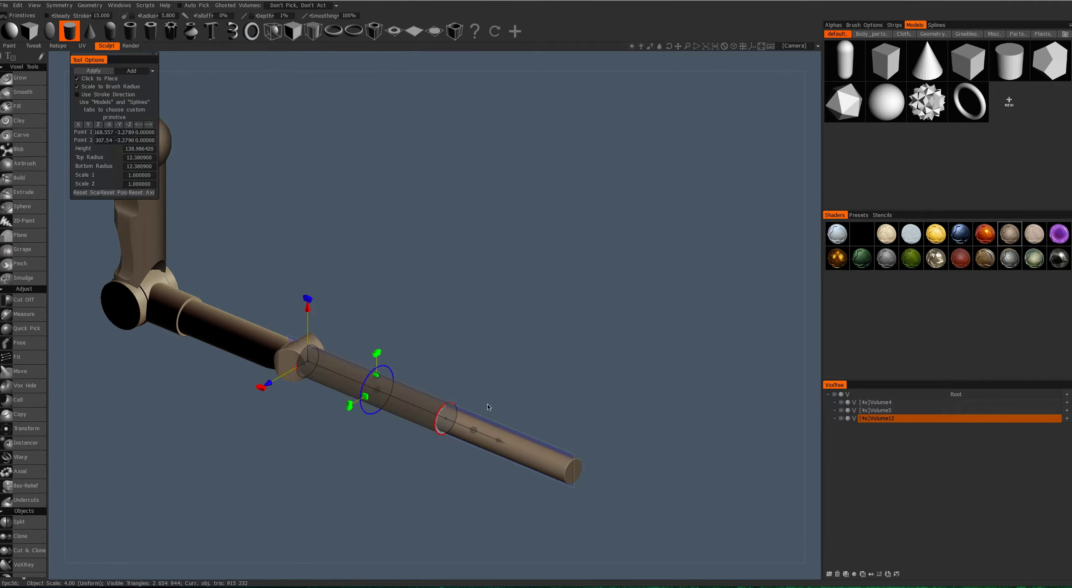
click(500, 442)
Narrow the rod's outer section by cutting it away and fitting a cylinder about 89 long with radius about 8.4.
drag(661, 489, 586, 458)
drag(520, 433, 387, 289)
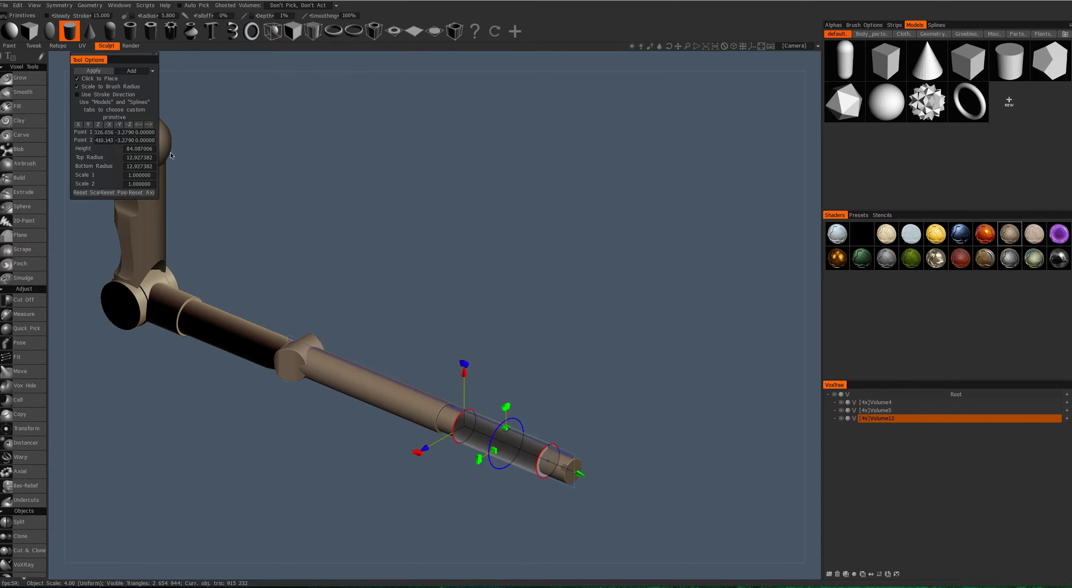
key(ctrl)
drag(496, 437, 513, 413)
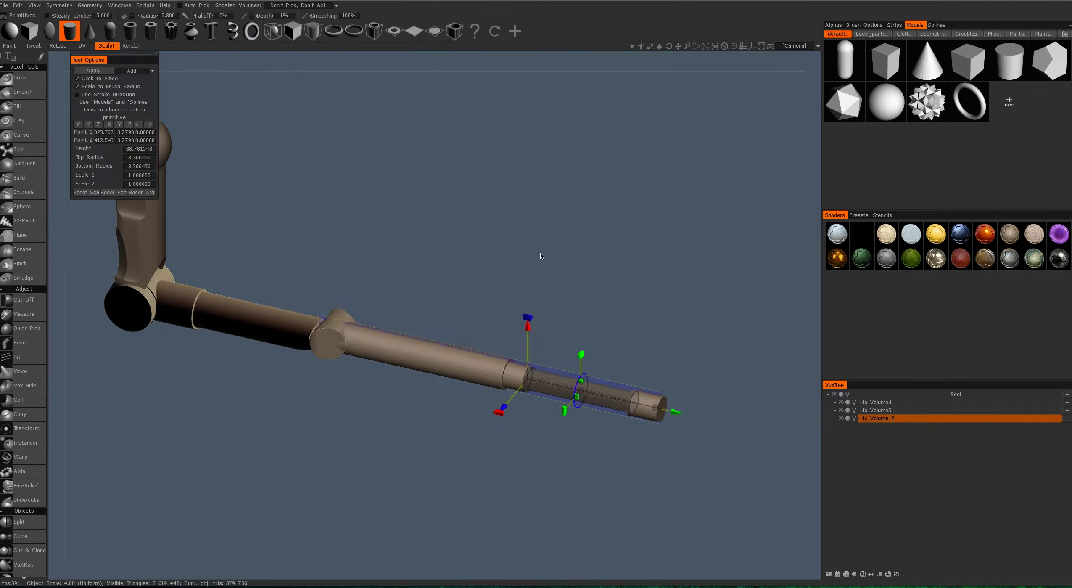
Cut a curved recess out of the underside of the rod's thick sleeve with the Cut Off tool.
scroll(555, 236, up, 3)
key(space)
click(380, 258)
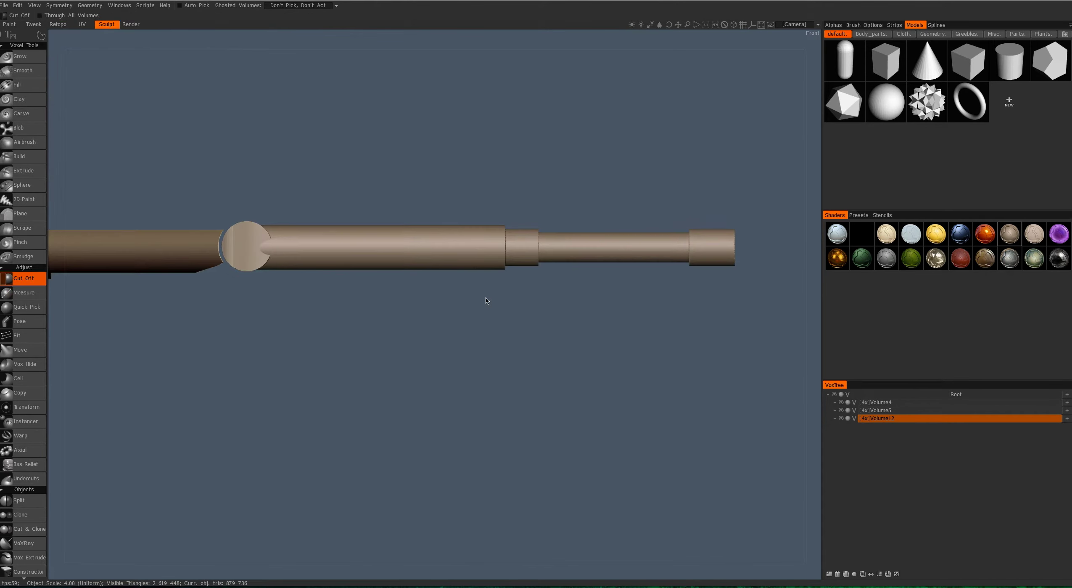
key(Return)
drag(283, 301, 495, 328)
Place a thin horizontal cylinder primitive about 120 long, radius about 1.9, along the recess under the rod's thick sleeve.
key(space)
click(631, 283)
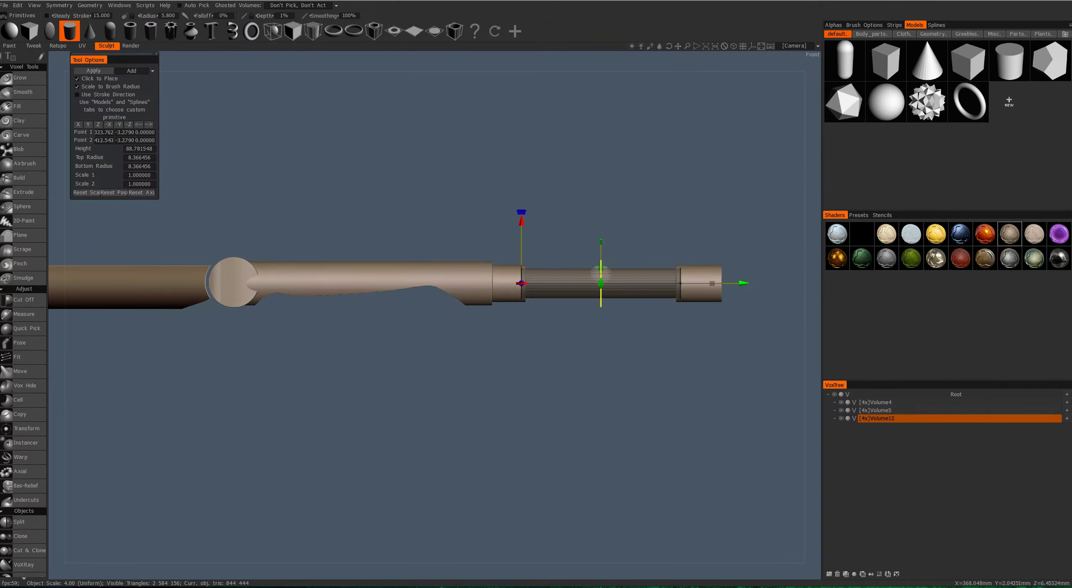
click(497, 306)
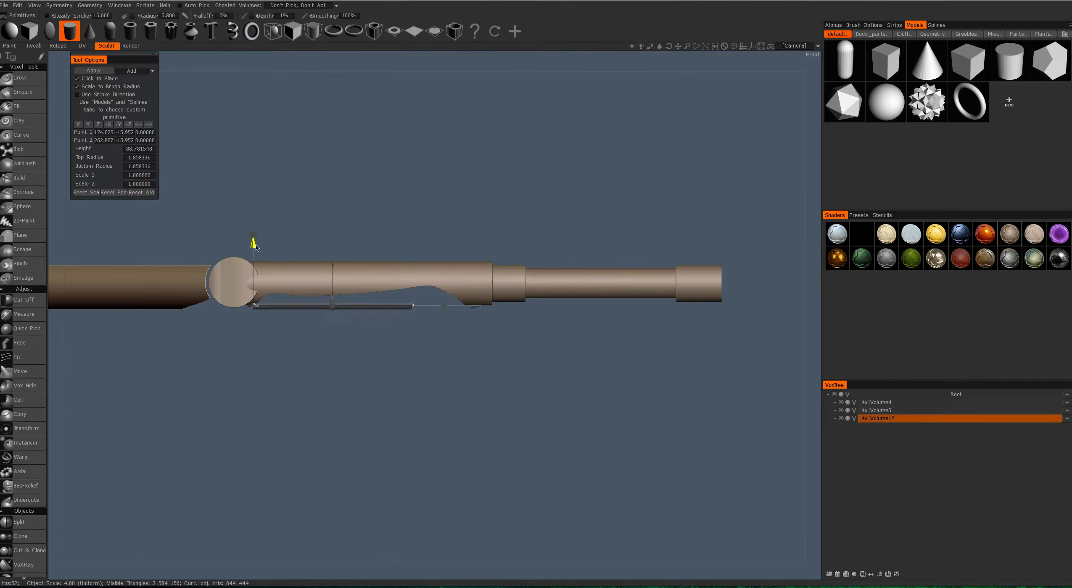
drag(445, 303, 511, 301)
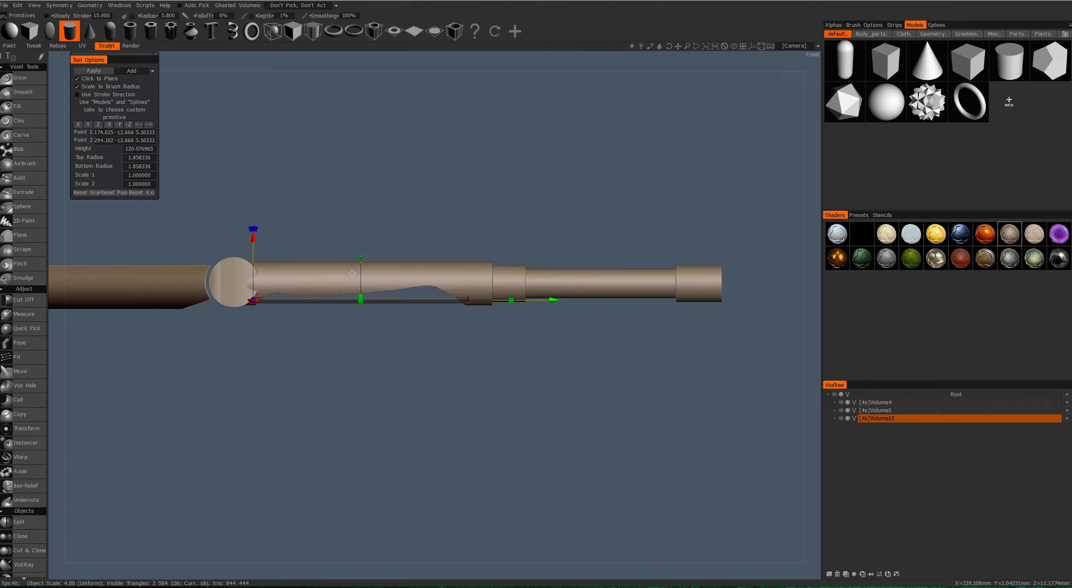
click(101, 73)
drag(547, 379, 479, 371)
scroll(290, 270, up, 2)
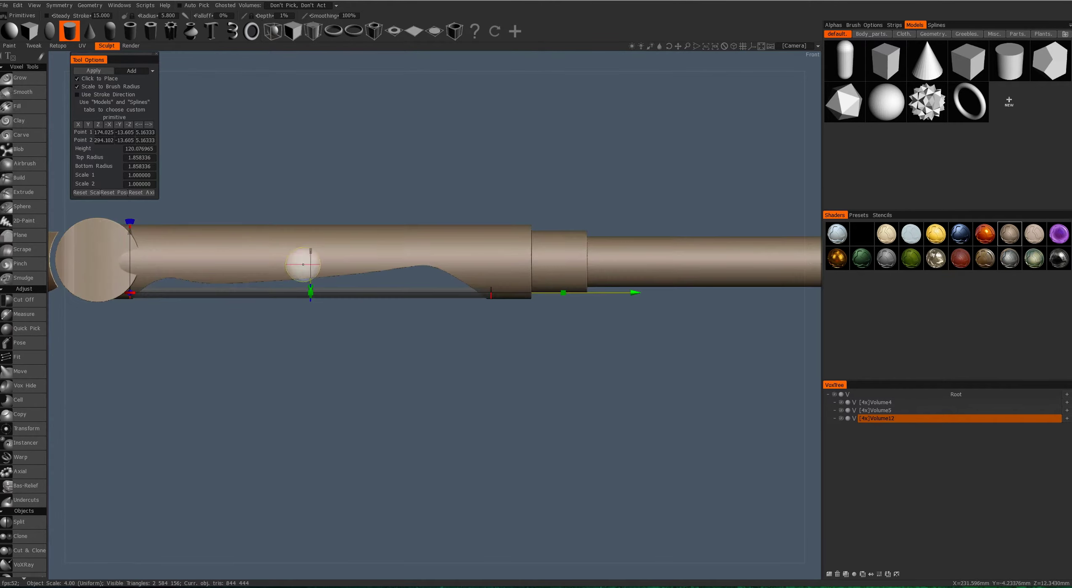
Line the sleeve's recess with parallel rods about 120 long, using radii of about 0.9 and about 2.8.
drag(309, 294, 491, 328)
scroll(575, 354, up, 3)
drag(352, 221, 550, 360)
scroll(550, 361, up, 3)
drag(587, 320, 558, 271)
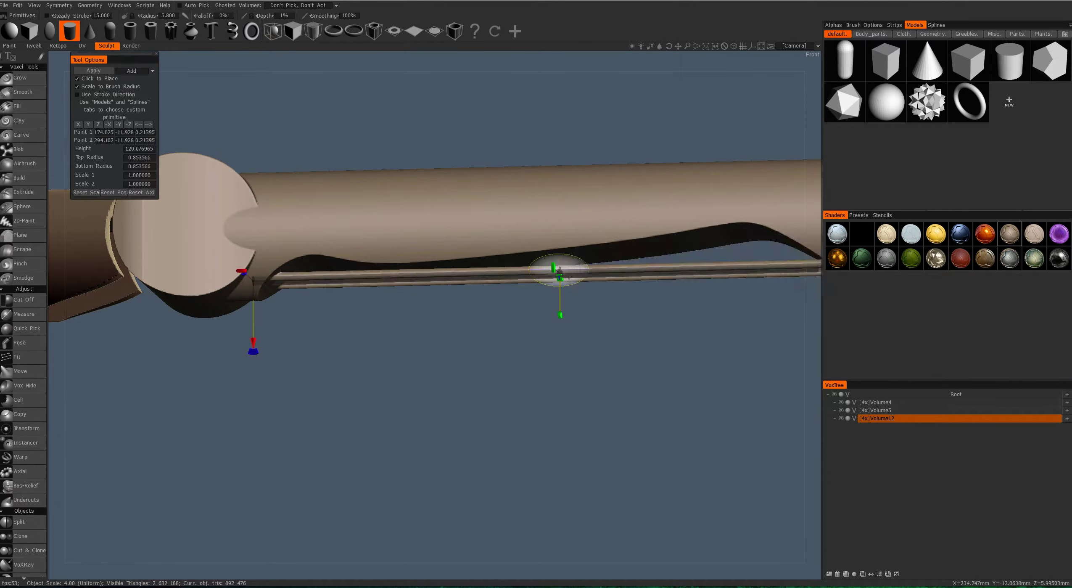
scroll(559, 273, down, 3)
drag(487, 360, 460, 335)
key(Return)
drag(522, 364, 532, 412)
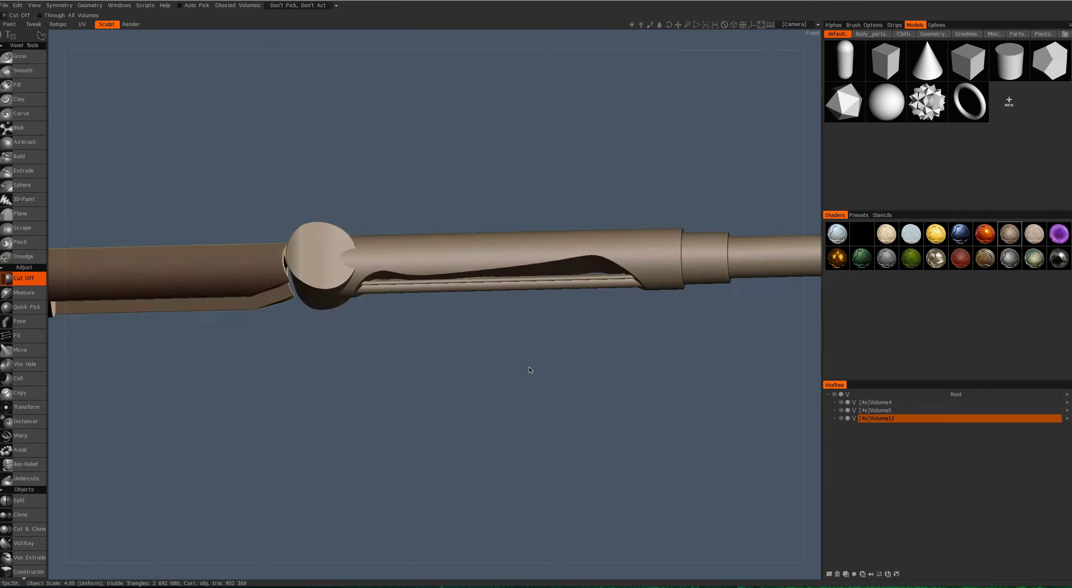
Shift the outer rod volume slightly toward the forearm with the Transform tool.
scroll(486, 323, down, 5)
key(space)
click(496, 287)
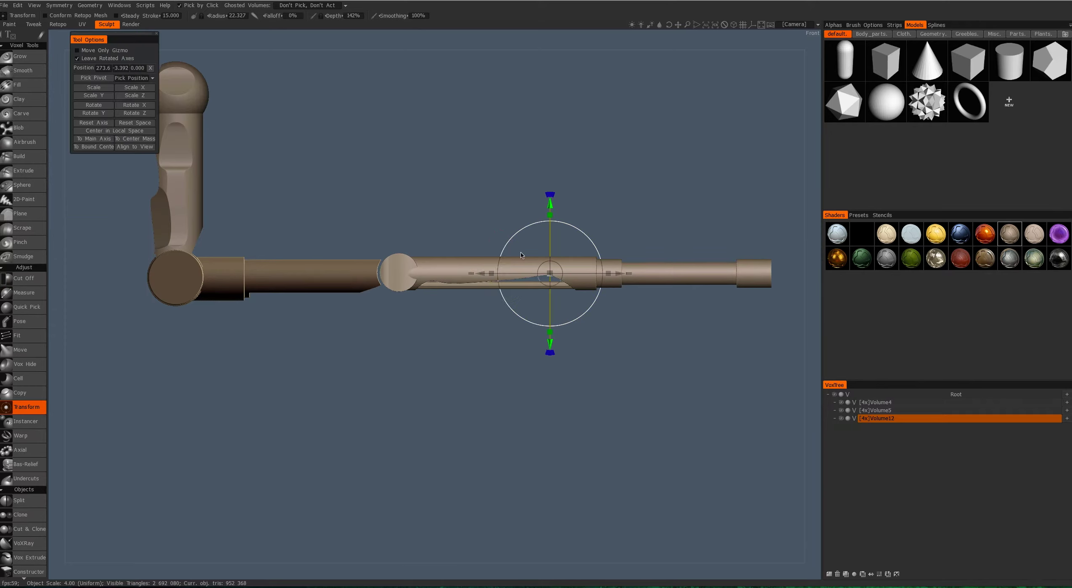
scroll(497, 287, up, 3)
drag(497, 288, 448, 308)
scroll(448, 309, up, 3)
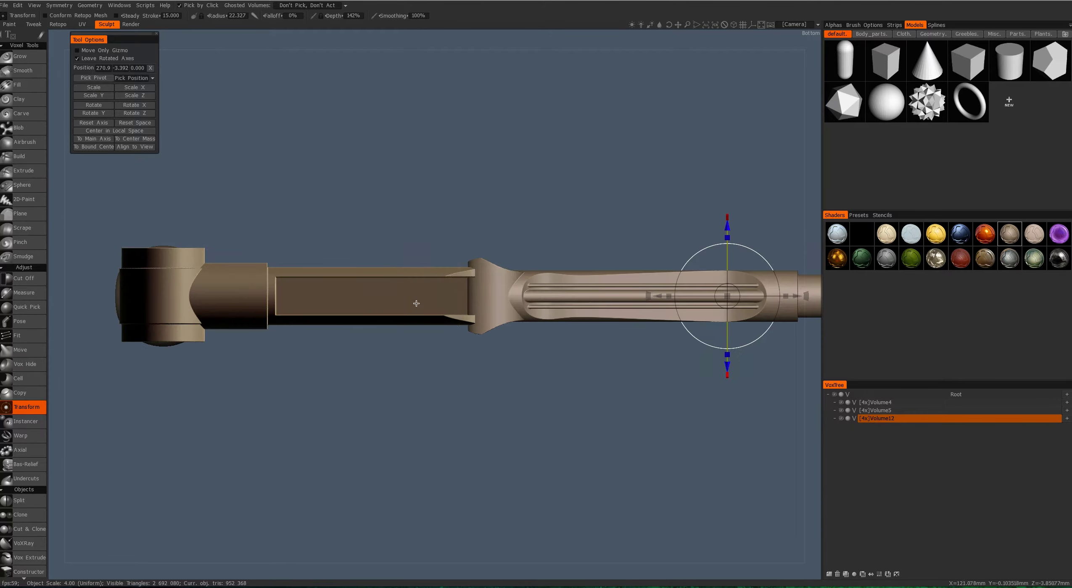
Lay two parallel cylinders about 106 long, radius about 2.8, lengthwise in the slot under the forearm's volume.
click(448, 309)
scroll(448, 309, up, 4)
key(space)
click(335, 354)
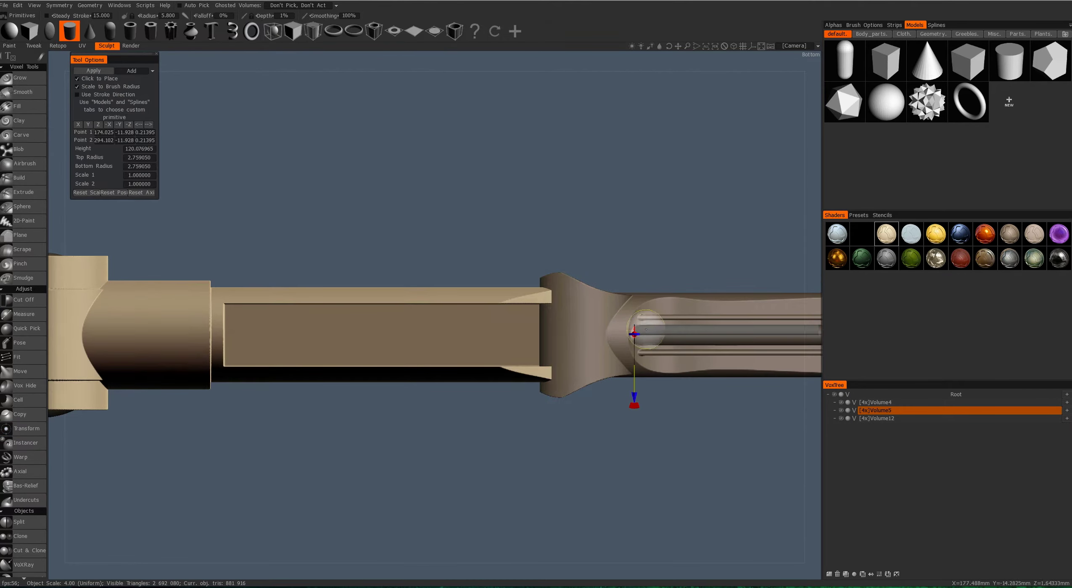
text(0)
key(Return)
scroll(687, 395, down, 3)
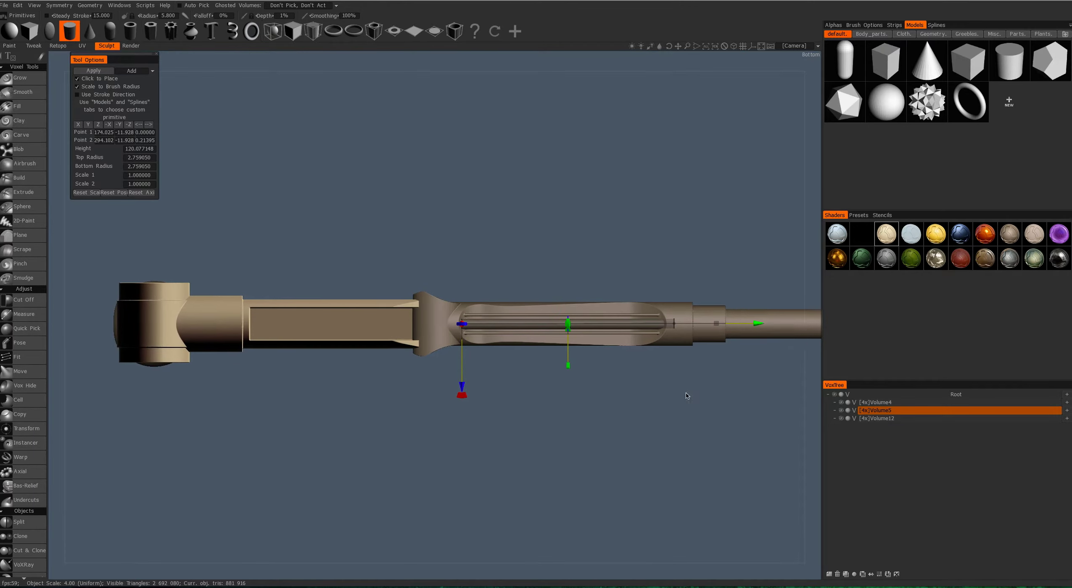
scroll(670, 300, up, 3)
mouse_move(603, 317)
alt+mouse_down()
mouse_move(525, 261)
mouse_move(604, 317)
alt+mouse_up()
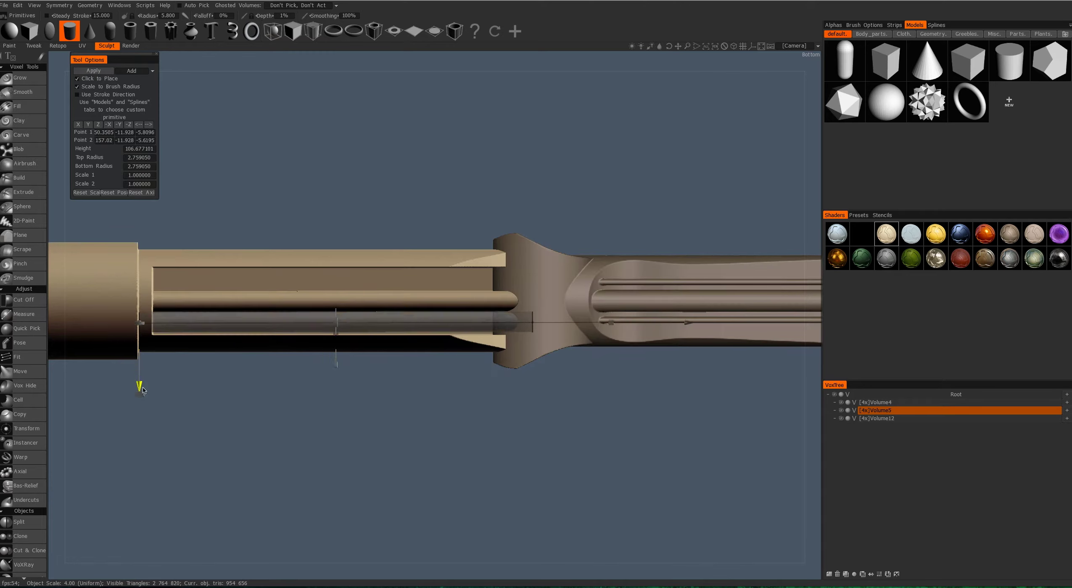
alt+drag(603, 317, 385, 381)
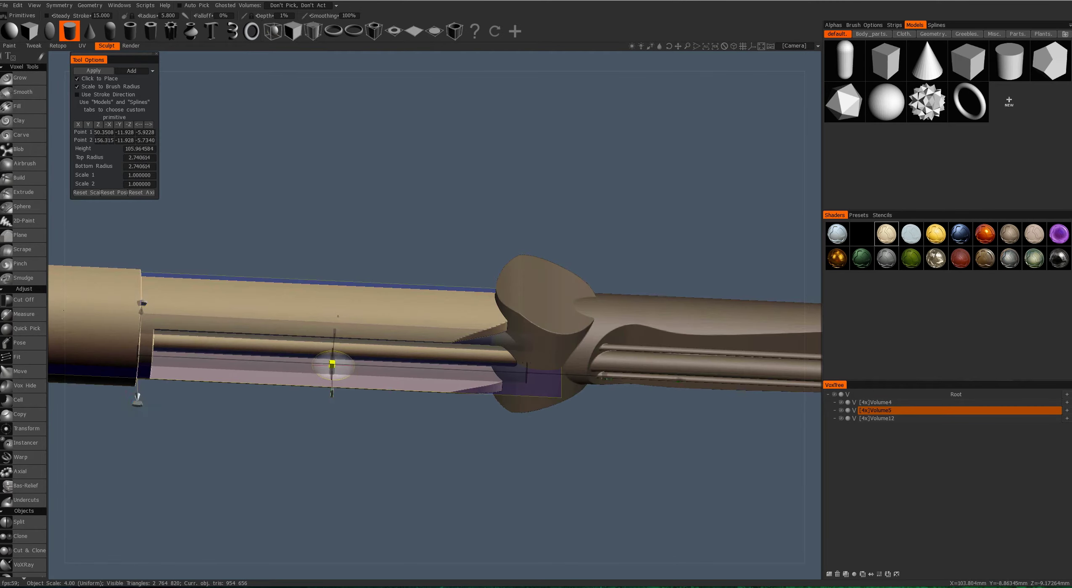
alt+drag(330, 359, 520, 358)
Cut a round socket into the outer rod's tip by subtracting a cylinder about 17.8 high with radius about 12.1.
middle_drag(520, 358, 294, 358)
key(space)
click(113, 193)
alt+drag(159, 303, 219, 320)
scroll(431, 239, up, 6)
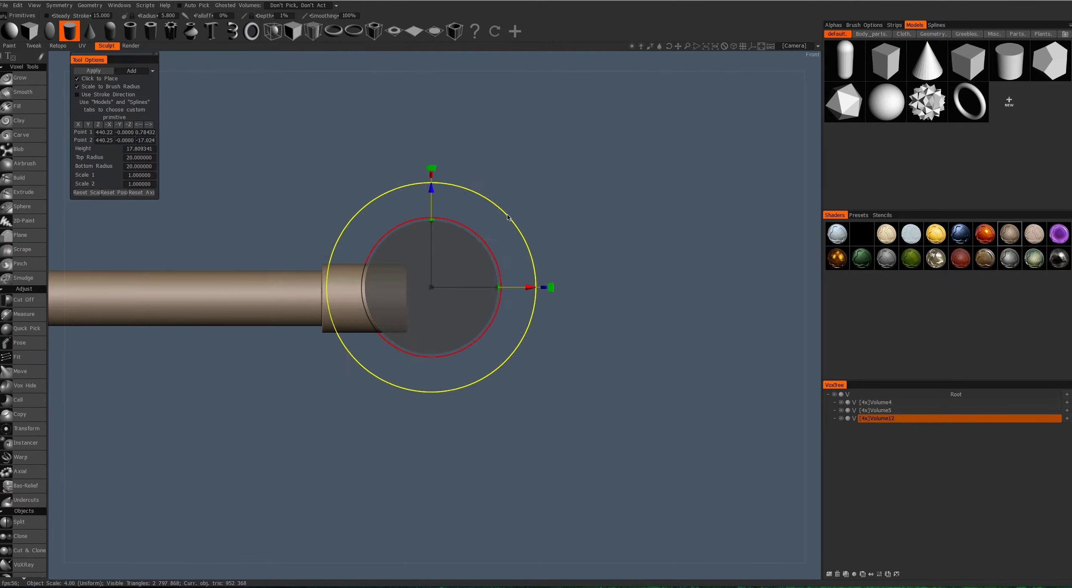
drag(431, 239, 418, 239)
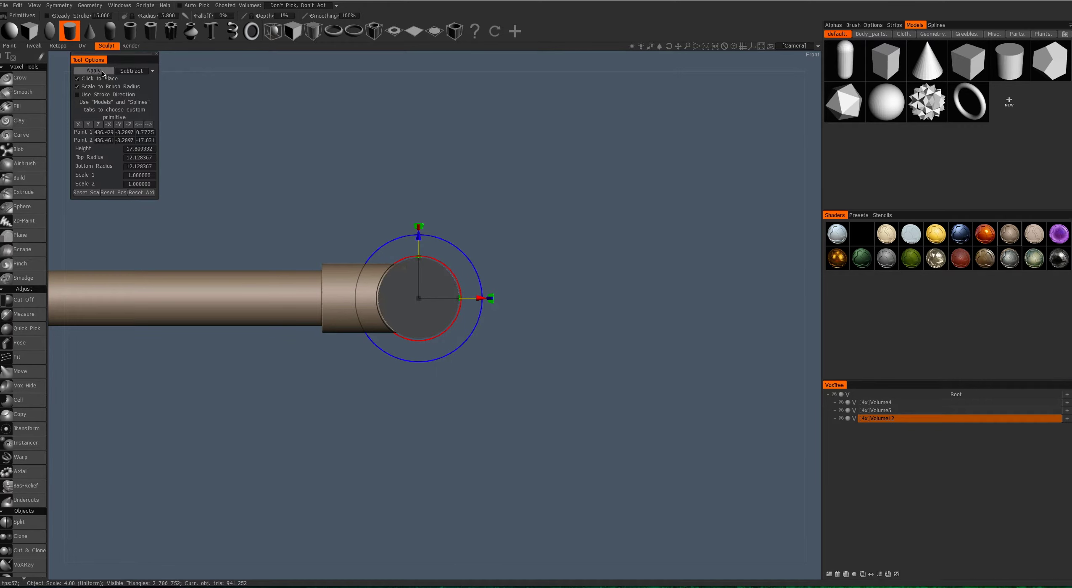
click(103, 72)
Add the matching joint cylinder in a new volume and recess its end faces using a cylinder about 16.3 high, radius about 10.7.
click(93, 71)
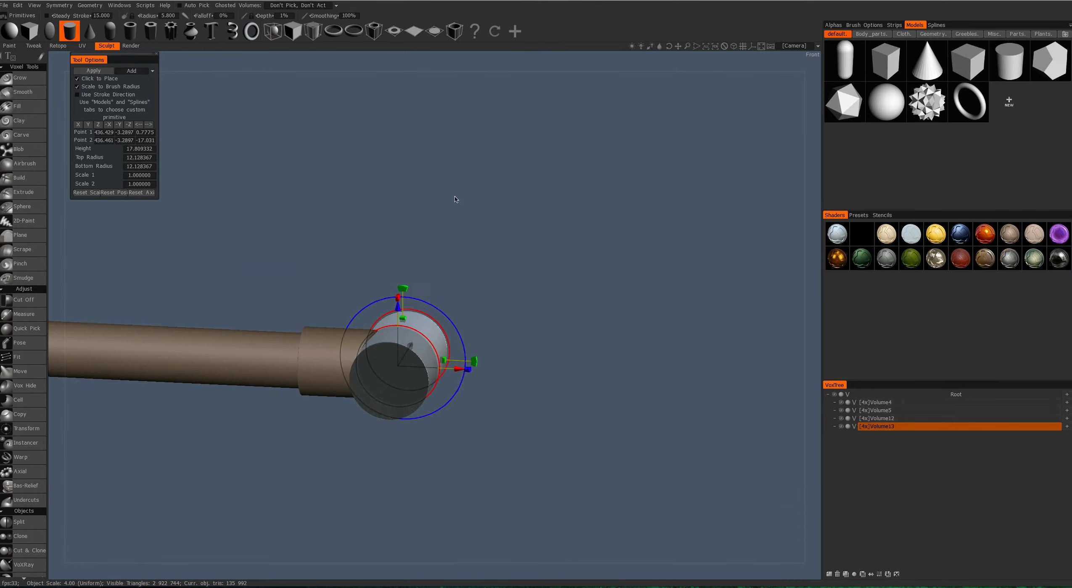
alt+drag(421, 303, 175, 127)
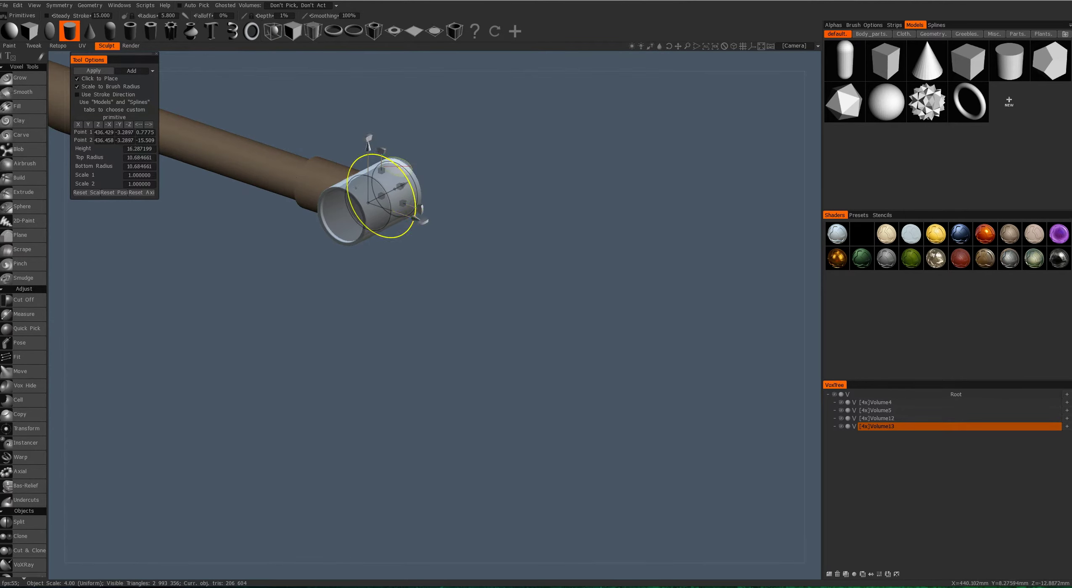
alt+drag(588, 294, 434, 235)
Extend the new joint with a tapered rod about 301 long, narrowing from radius about 7.2 to about 3.8.
scroll(694, 344, down, 2)
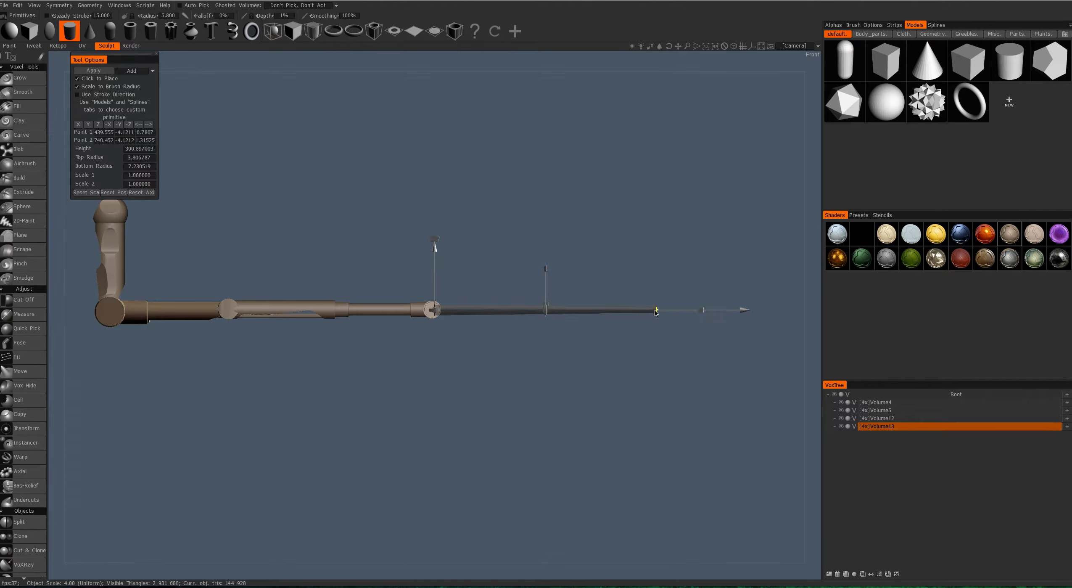
middle_drag(394, 229, 255, 229)
key(Return)
Fit a small cylindrical joint across the long tapered rod's tip and create a new volume for the next segment.
click(517, 312)
alt+drag(577, 342, 472, 375)
alt+right_drag(471, 376, 491, 247)
alt+drag(491, 246, 410, 371)
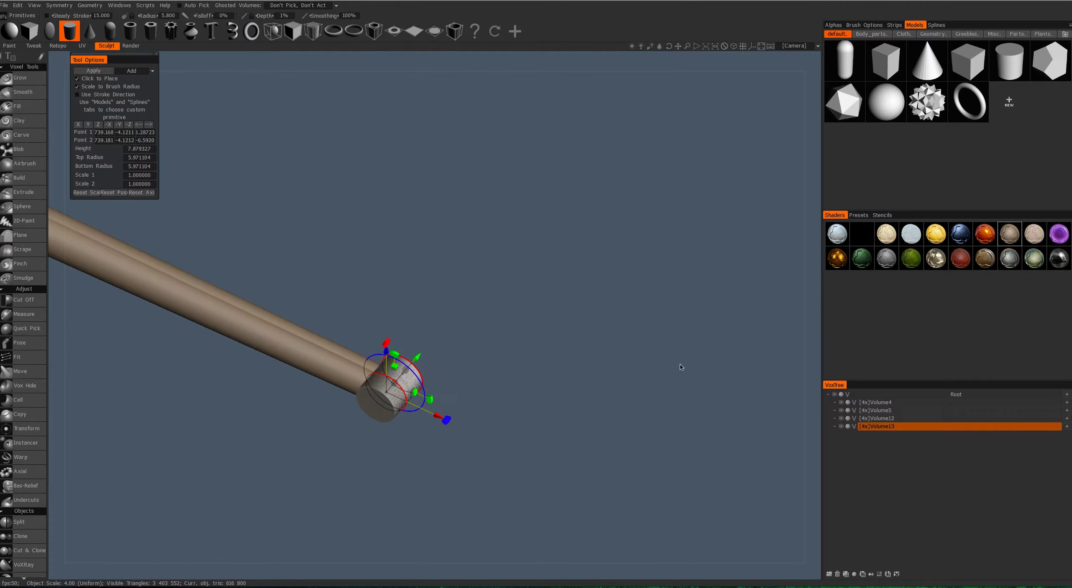
alt+drag(681, 367, 416, 261)
key(Return)
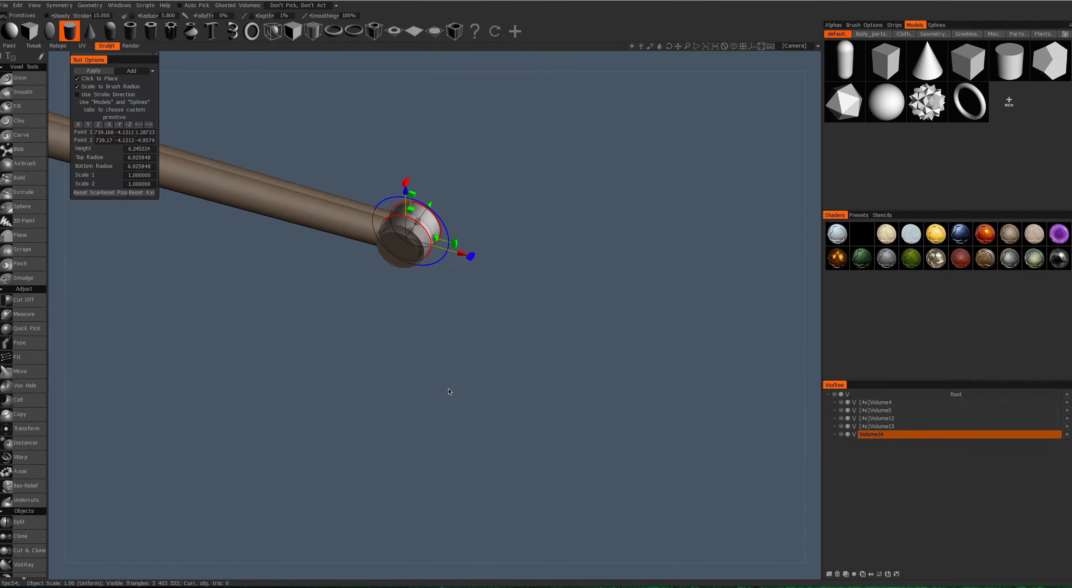
Raise the new volume's resolution to 4x and add an inner joint disc about 6.2 high with radius about 6.8.
key(space)
key(KP_1)
scroll(395, 319, down, 5)
middle_drag(701, 328, 228, 306)
scroll(474, 406, up, 6)
drag(408, 350, 297, 190)
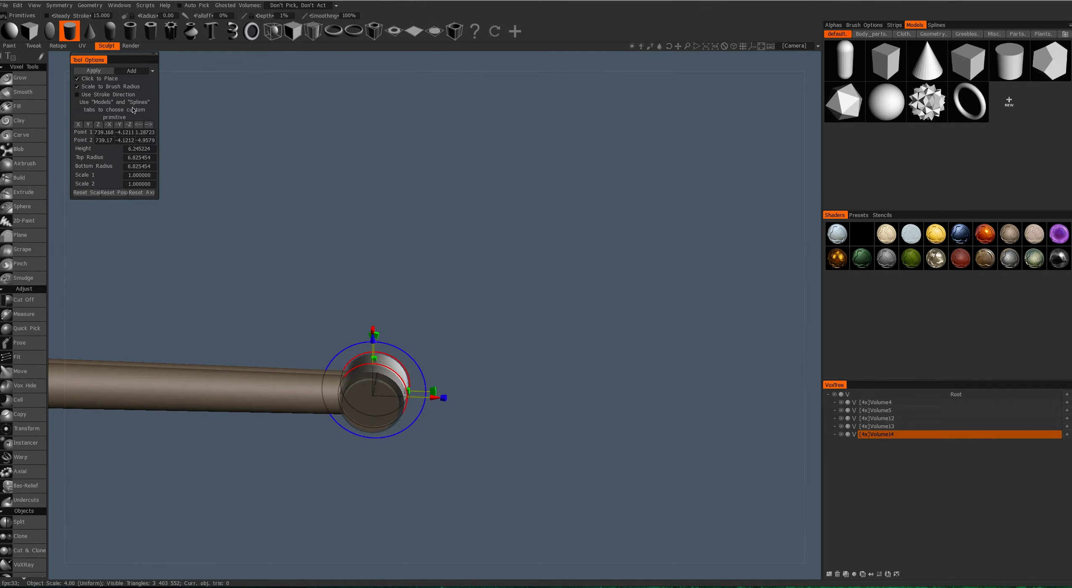
drag(412, 360, 420, 368)
key(ctrl)
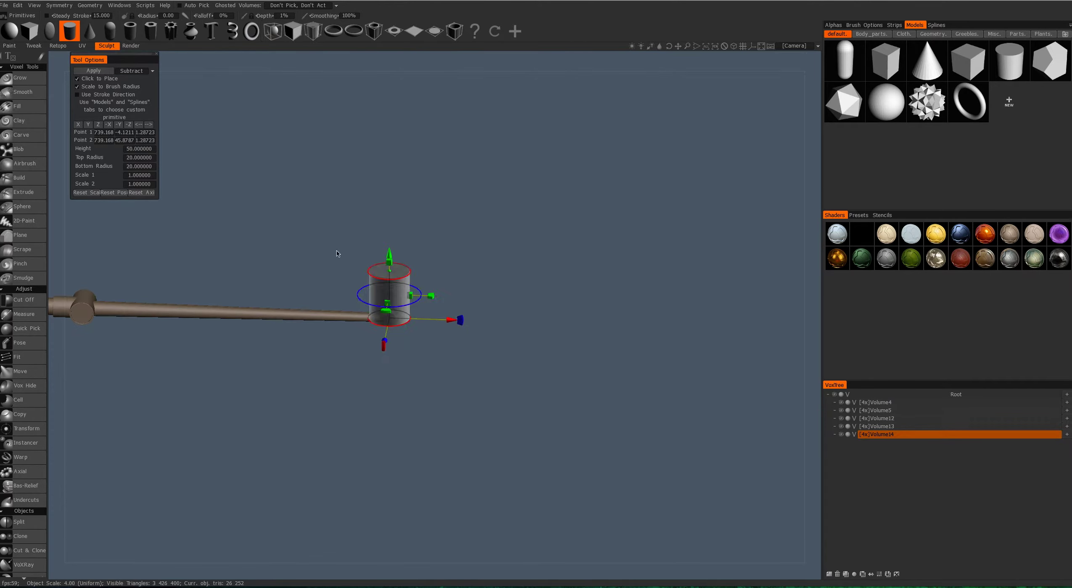
Extend the arm from the small joint with a tapered rod about 107 long, narrowing from radius about 4.8 to about 1.5.
drag(468, 227, 469, 295)
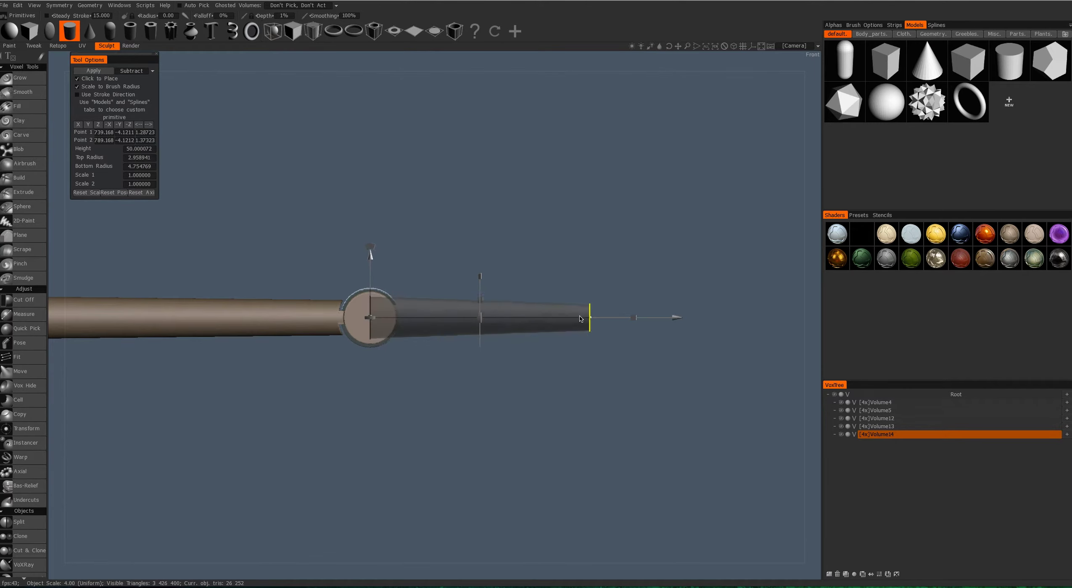
drag(579, 294, 579, 311)
scroll(493, 317, down, 4)
drag(487, 315, 410, 378)
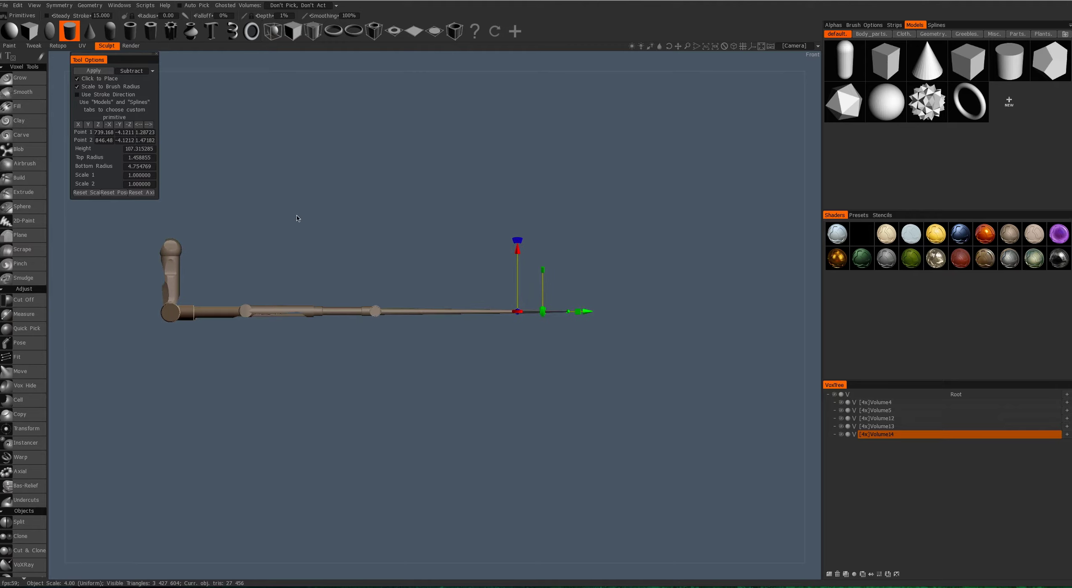
scroll(507, 364, up, 5)
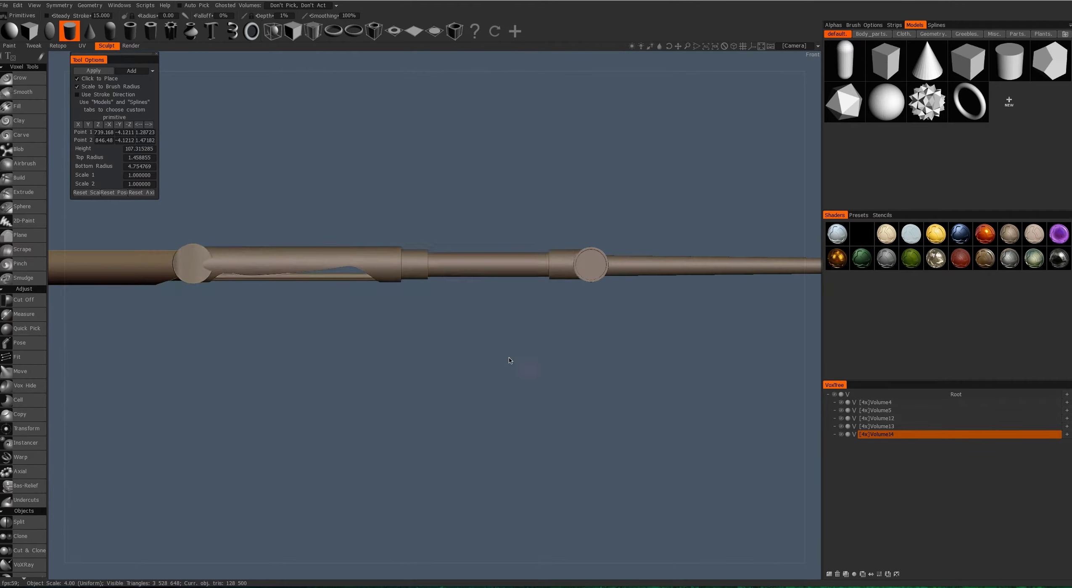
Carve curved scoops out of the forearm's top and sides with the Vox Hide tool.
key(h)
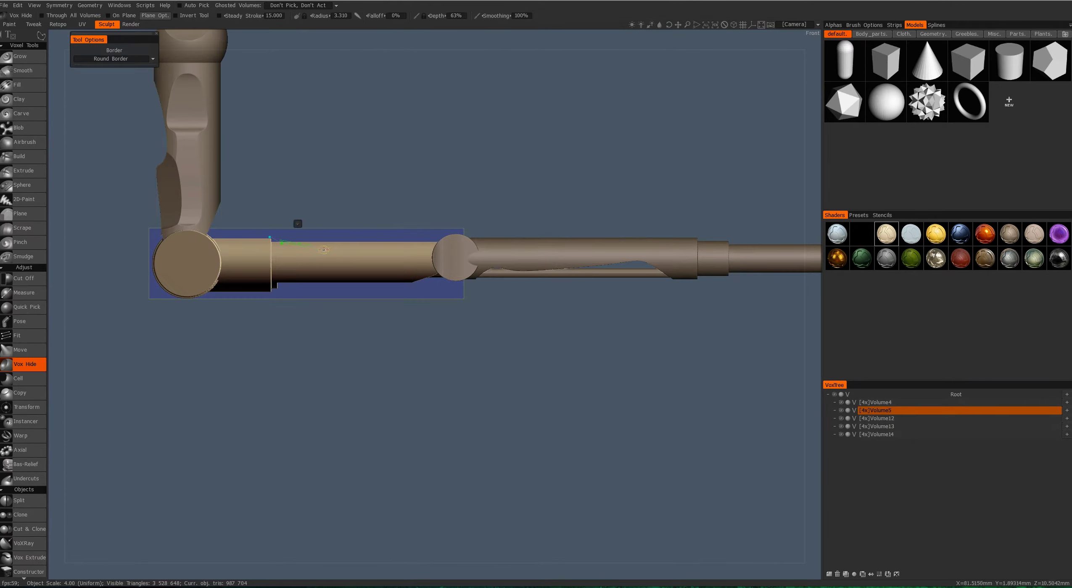
key(Return)
right_drag(314, 226, 296, 285)
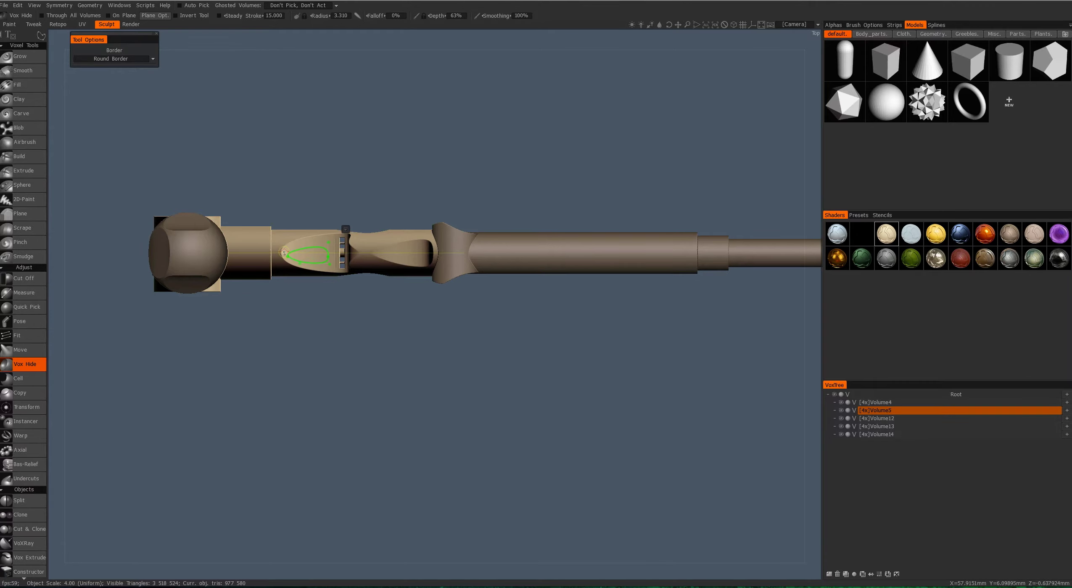
right_drag(323, 247, 288, 251)
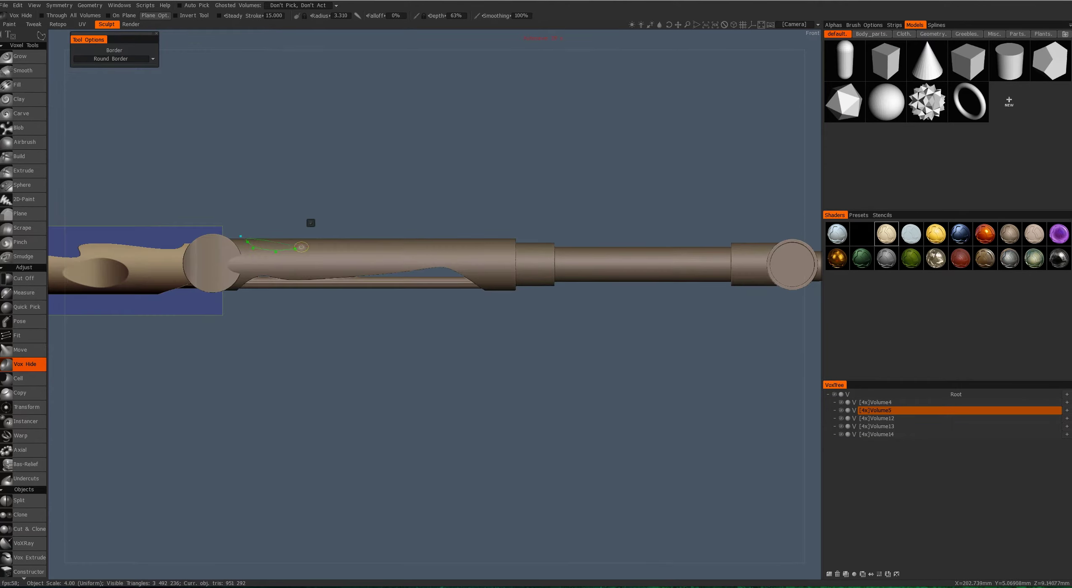
Carve curved scoops out of the top and sides of the thick sleeve on the outer rod with Vox Hide.
key(Return)
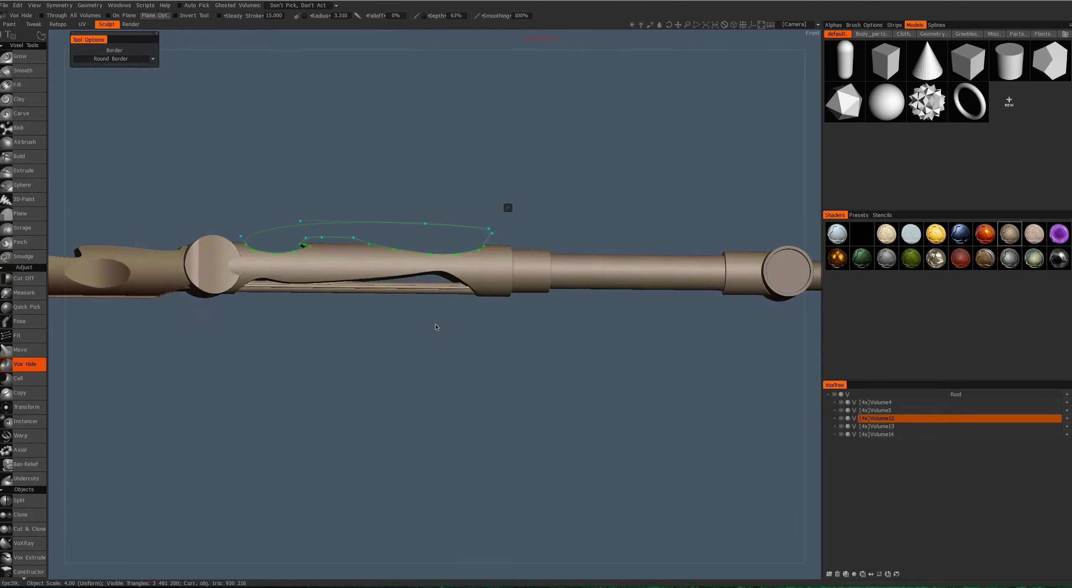
middle_drag(569, 290, 432, 299)
click(417, 323)
right_drag(416, 323, 459, 364)
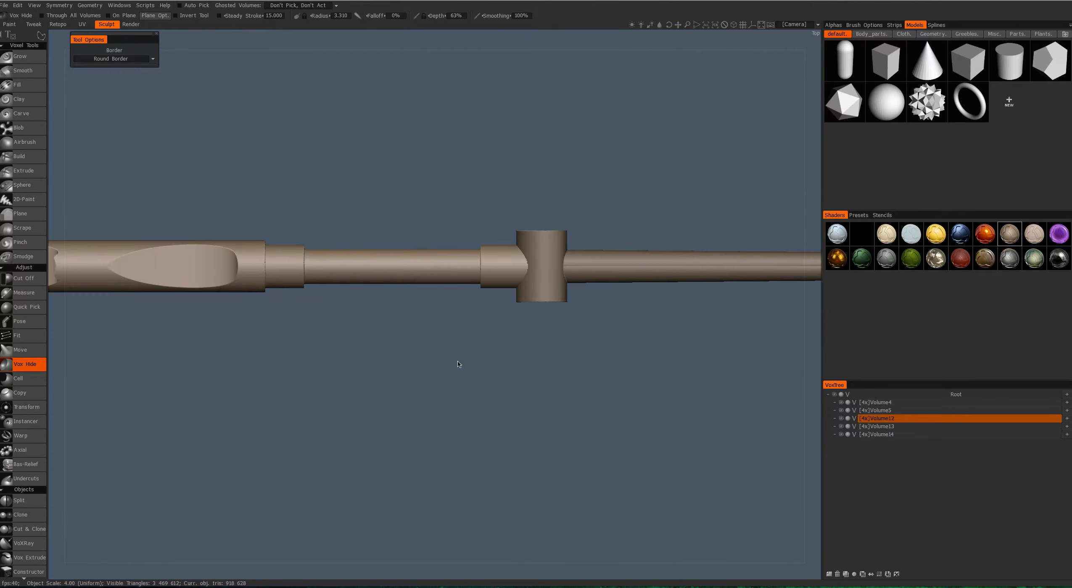
key(Return)
key(Return)
right_drag(385, 244, 421, 383)
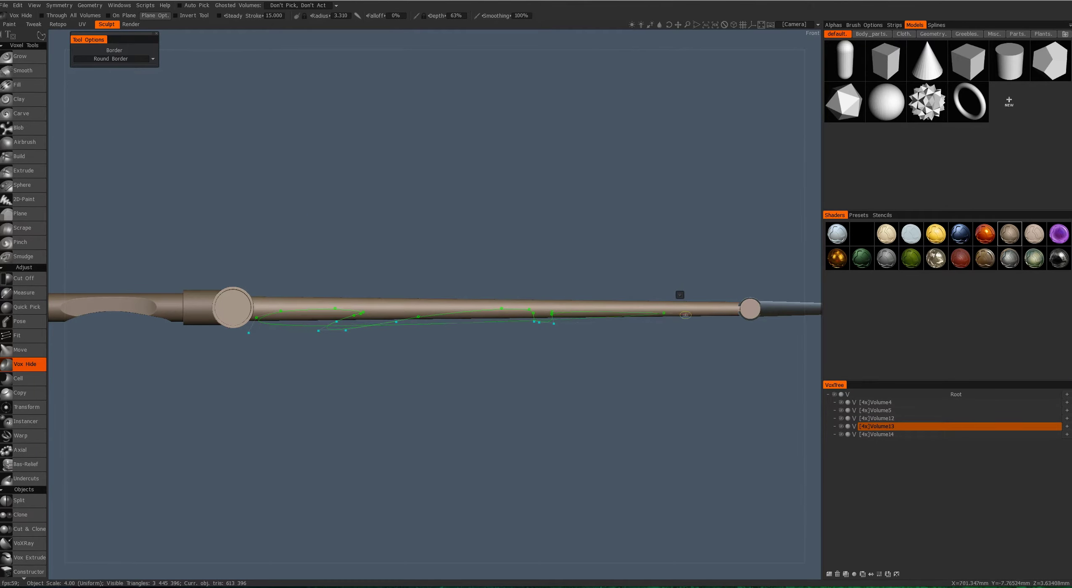
Carve stepped, curved cutouts along the underside of the long tapered rod and trim its sides with Vox Hide.
key(Return)
right_drag(418, 431, 223, 285)
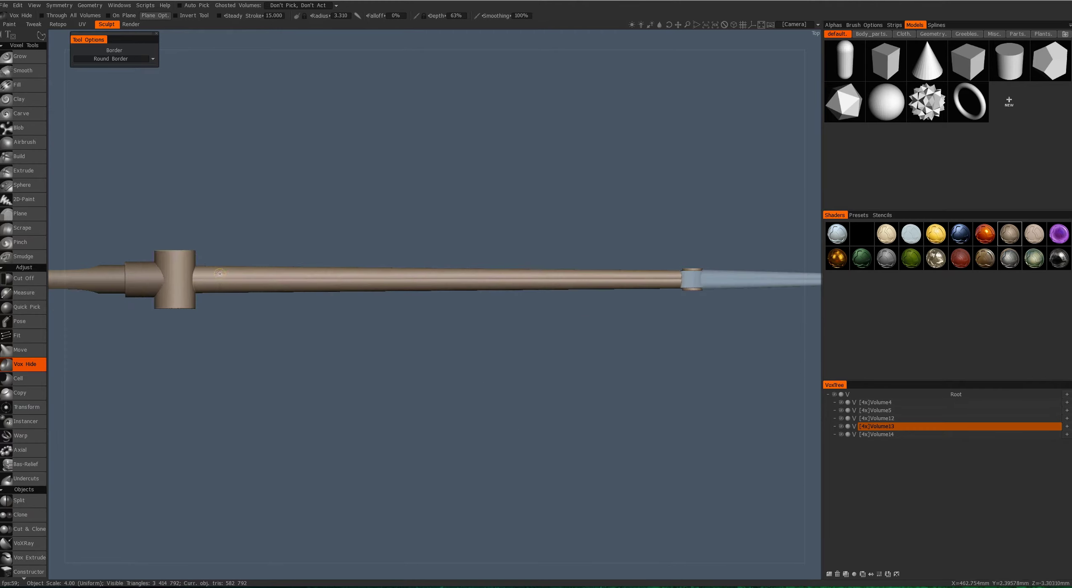
key(Return)
right_drag(353, 200, 266, 302)
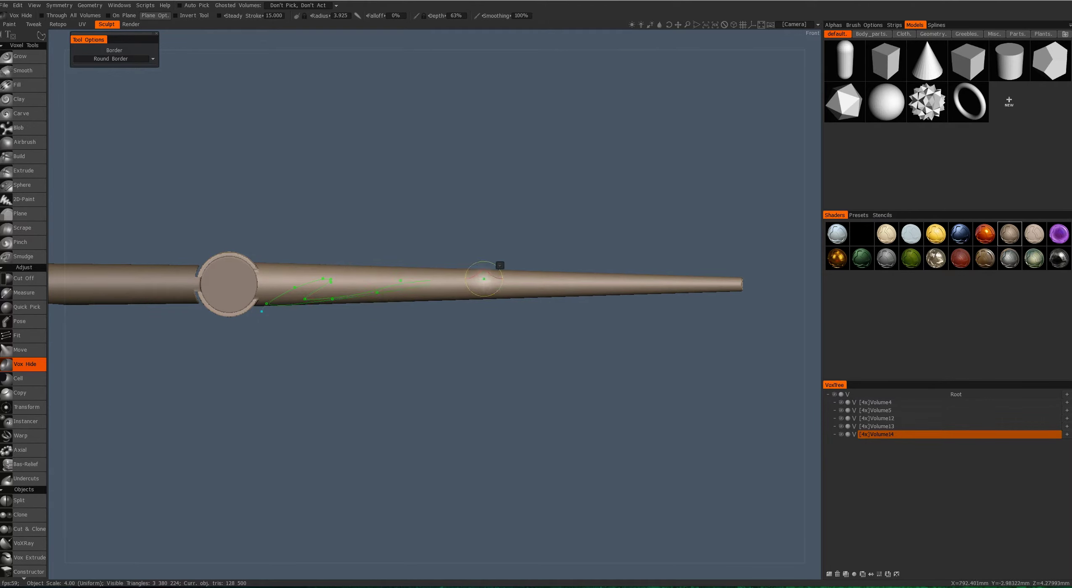
Carve a notched, curved cutout out of the underside of the arm's final tapered rod.
key(Return)
right_drag(575, 306, 522, 247)
right_drag(593, 114, 476, 220)
scroll(476, 220, up, 3)
Shave two shallow curves off the top of the long tapered rod, one along its inner half and one near its tip.
key(space)
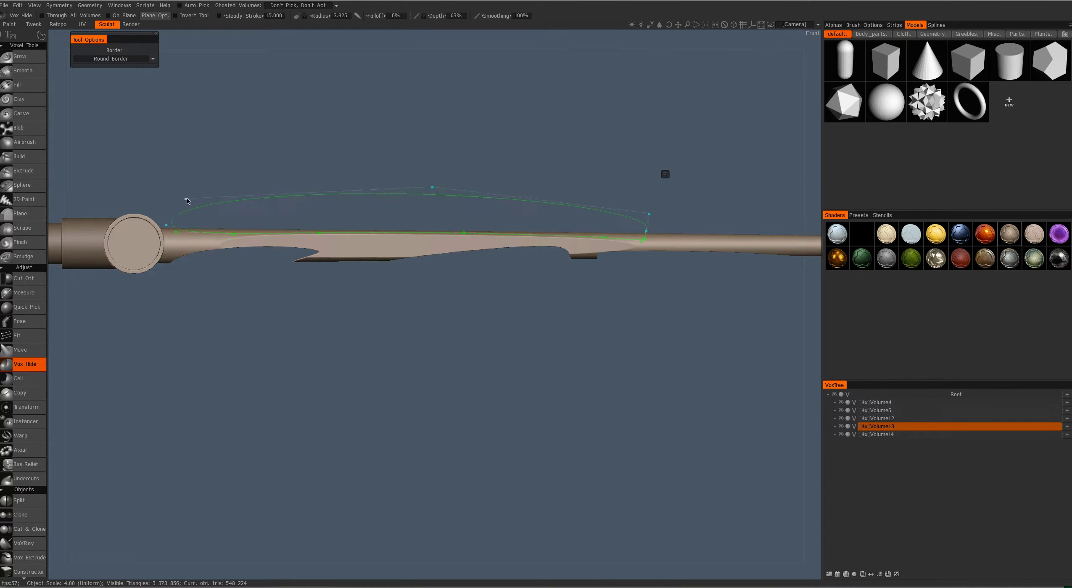
key(Return)
right_drag(185, 201, 291, 237)
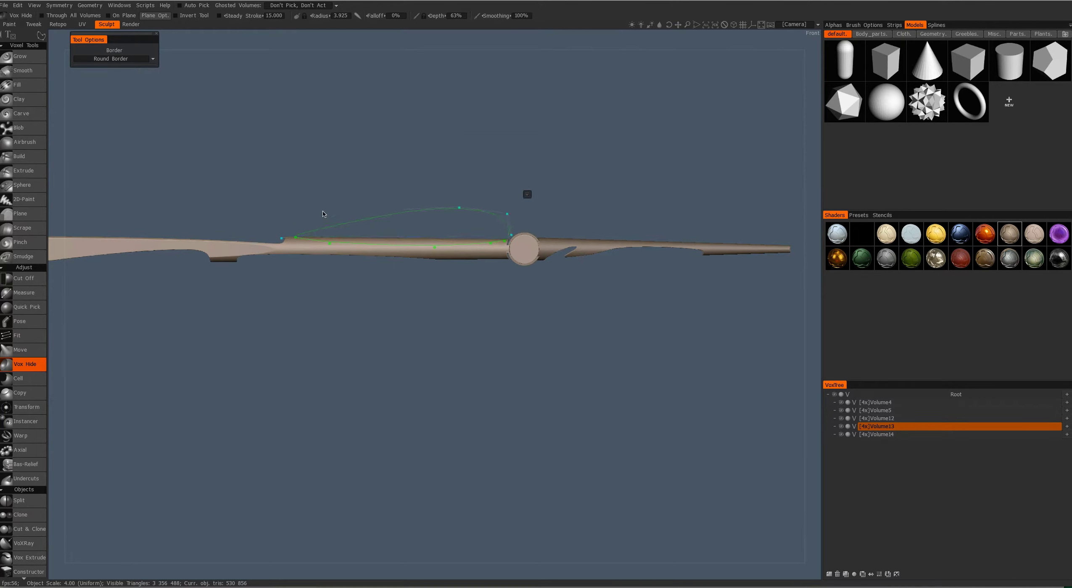
middle_drag(651, 220, 355, 224)
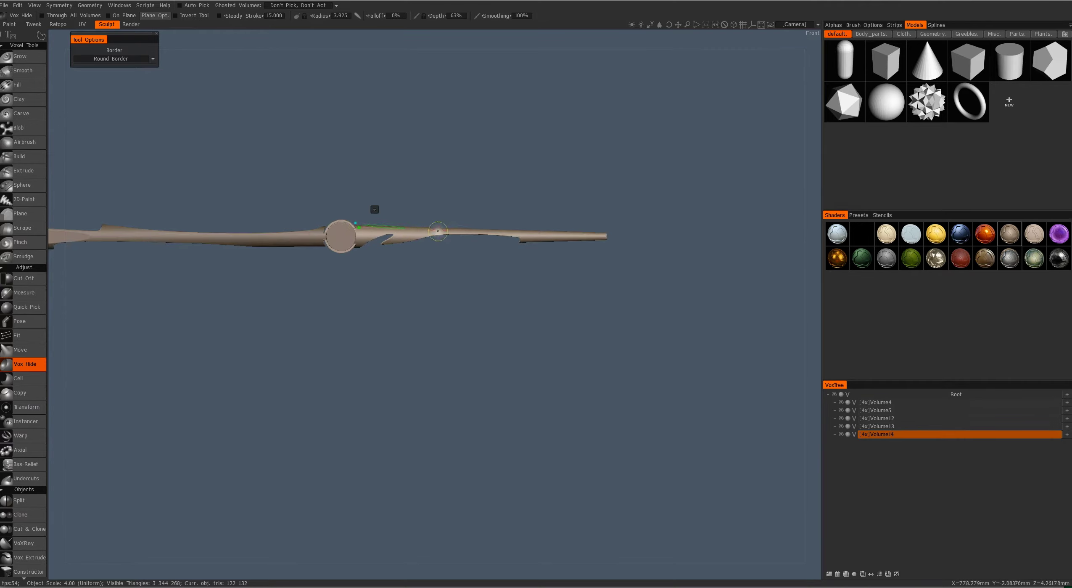
Cut an elongated opening through the oval recess in the side of the outer rod with Vox Hide.
right_drag(354, 189, 469, 327)
scroll(457, 370, up, 5)
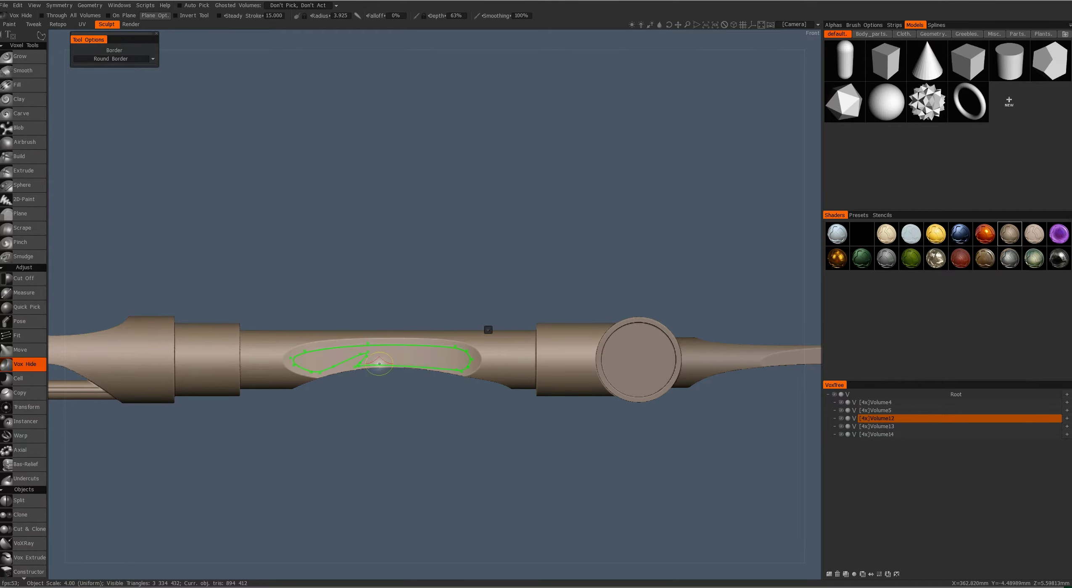
right_drag(488, 366, 443, 340)
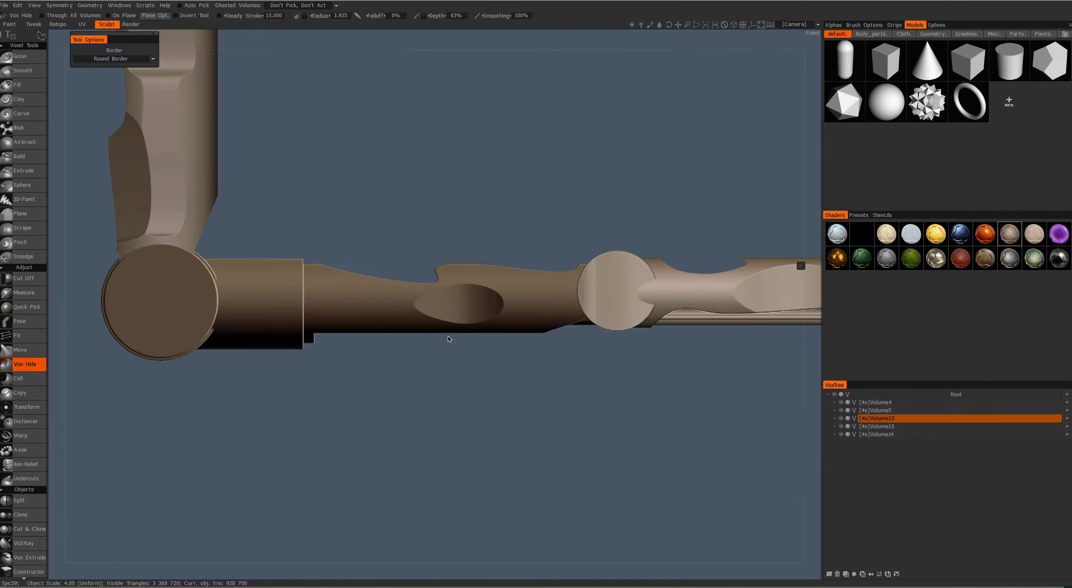
key(h)
drag(330, 326, 445, 343)
right_drag(402, 374, 387, 311)
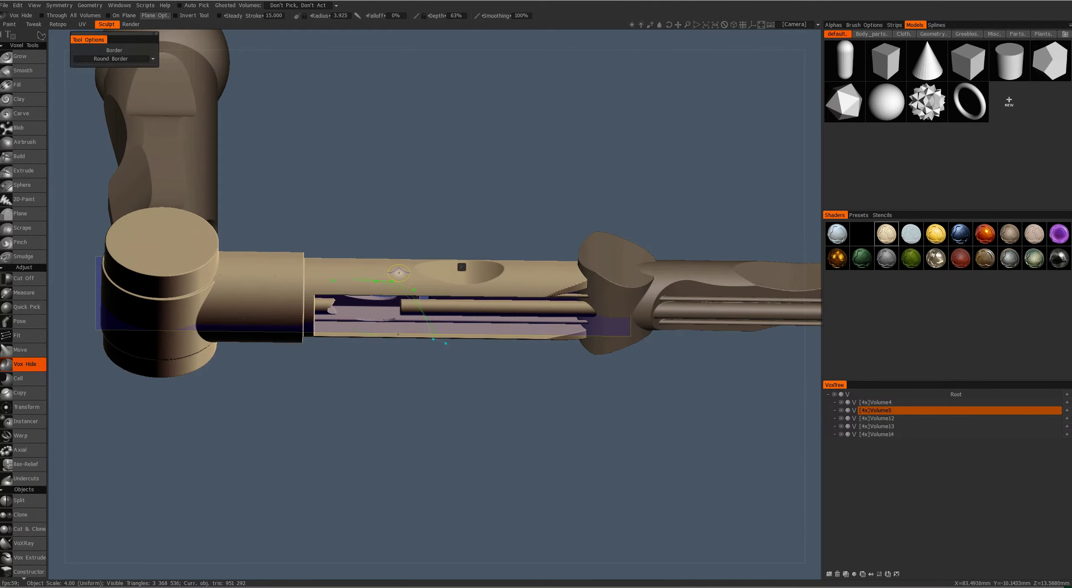
key(h)
right_drag(440, 373, 459, 358)
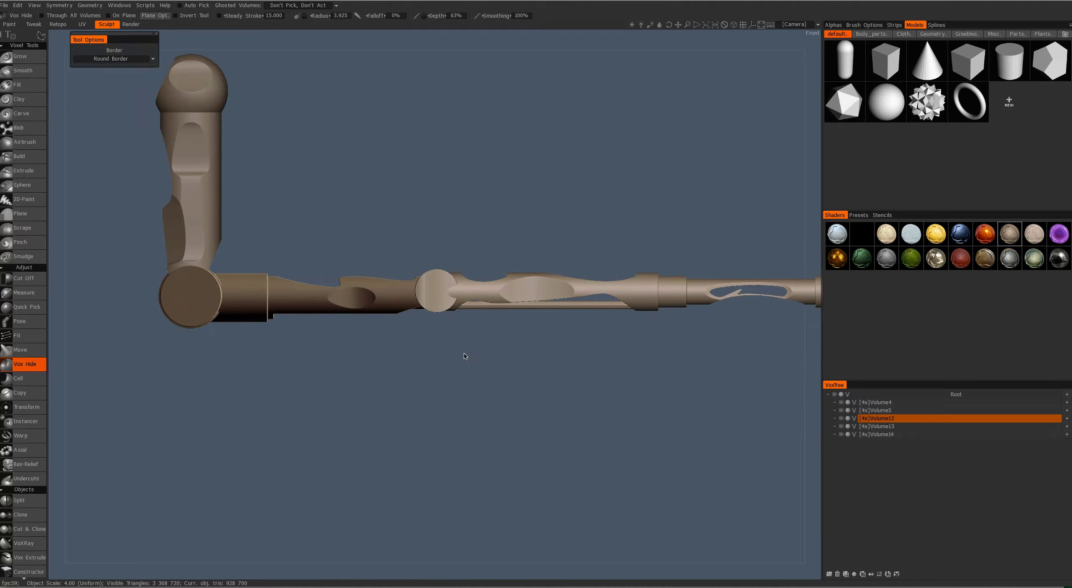
Cut a curved window through the oval side recess of the middle rod with Vox Hide, following the recess outline.
scroll(422, 334, up, 5)
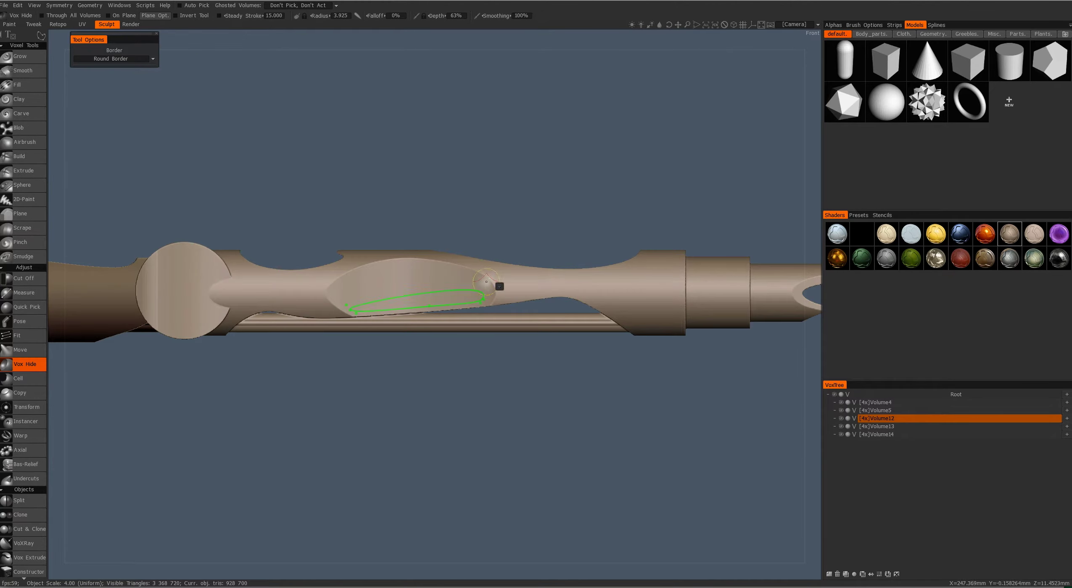
right_drag(341, 291, 645, 358)
key(h)
Add a horizontal cylinder primitive 50 long with a radius of about 7.9 inside the inner rod, starting at its sleeve.
scroll(645, 359, down, 5)
key(space)
click(400, 366)
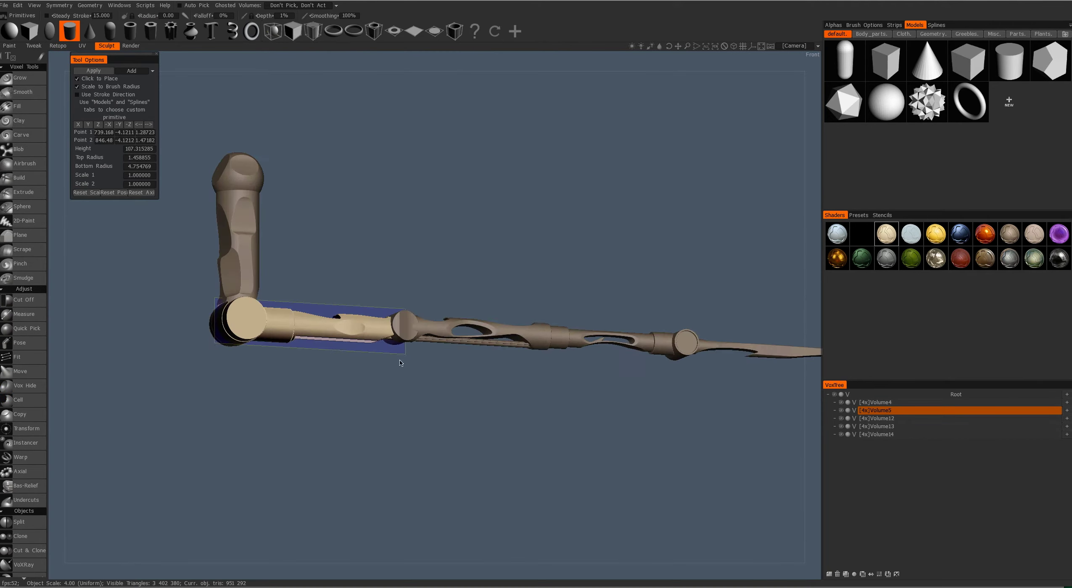
right_drag(242, 365, 288, 370)
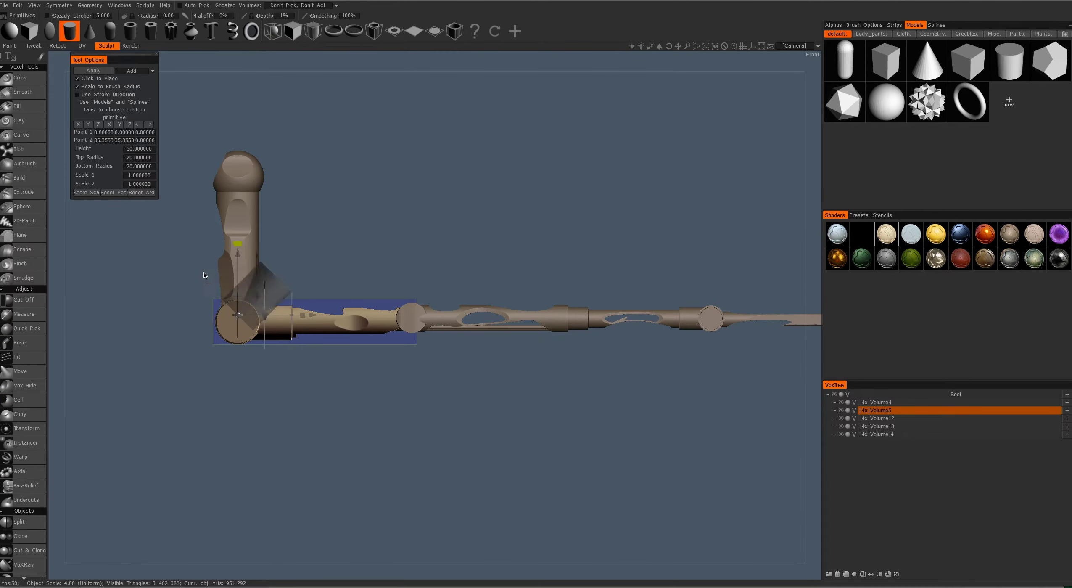
click(236, 316)
right_drag(252, 320, 265, 295)
drag(299, 302, 187, 249)
click(287, 336)
drag(288, 337, 395, 315)
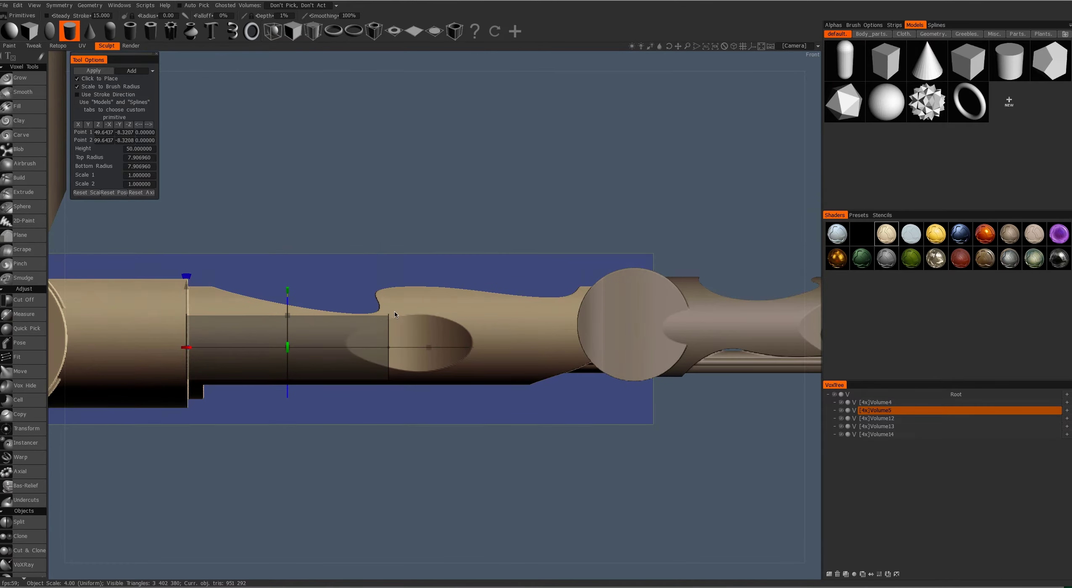
click(101, 71)
Select a ring around the inner rod's thick sleeve with the Pose tool and scale it into a groove.
key(space)
click(353, 309)
right_drag(433, 382, 344, 320)
key(space)
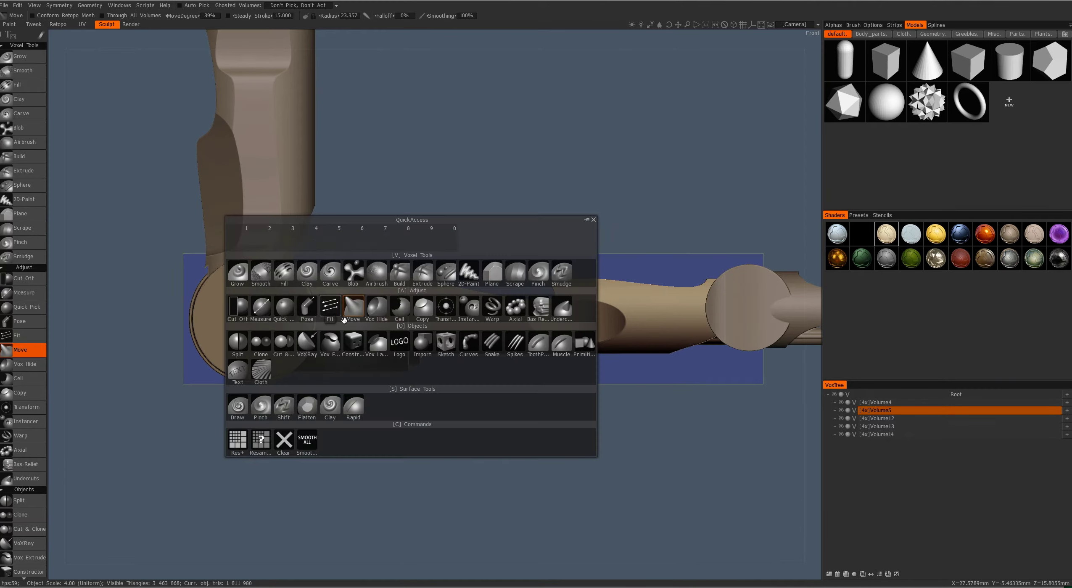
click(307, 308)
click(368, 322)
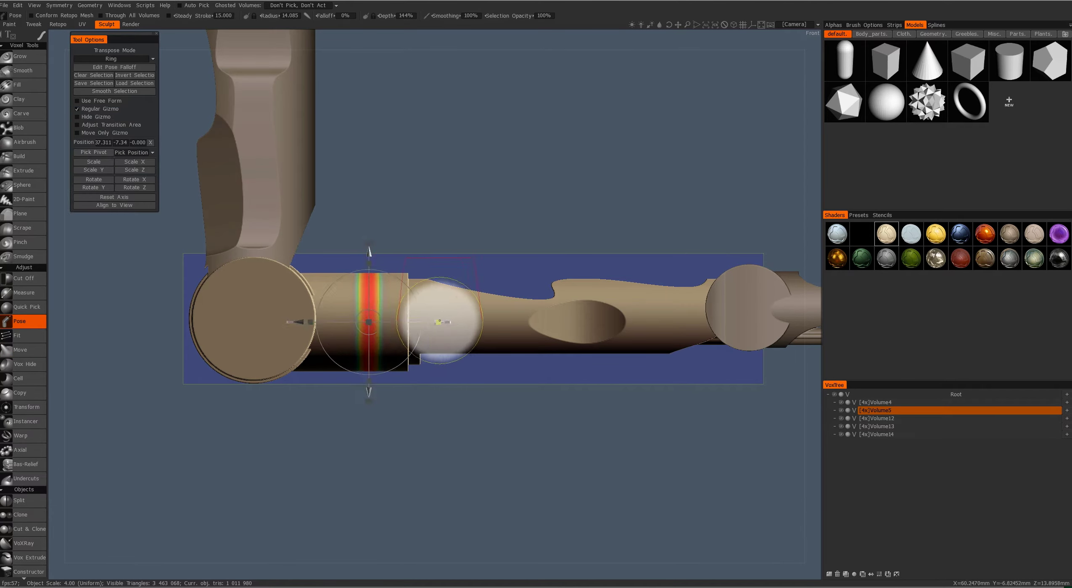
middle_drag(440, 322, 301, 319)
Push a round dish into the face of the joint between the inner and middle rods using Pose in Sphere mode.
click(111, 59)
click(111, 91)
click(326, 315)
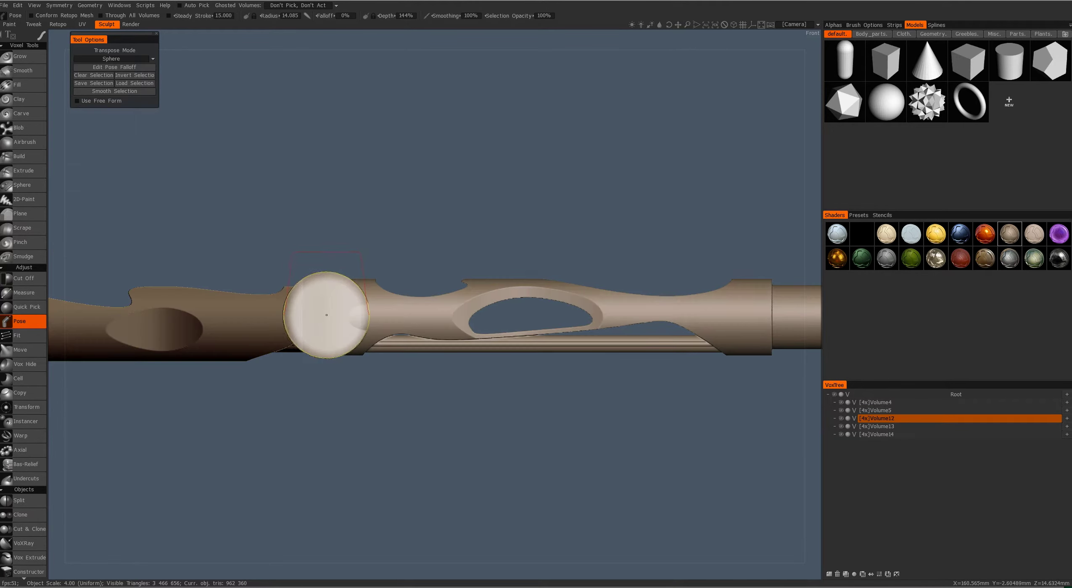
click(350, 297)
drag(362, 437, 399, 444)
drag(330, 410, 285, 421)
Pinch ring-shaped grooves into the middle rod's end collar and the thinner sleeve beside it using Pose in Ring mode.
click(138, 60)
click(84, 76)
scroll(453, 349, up, 2)
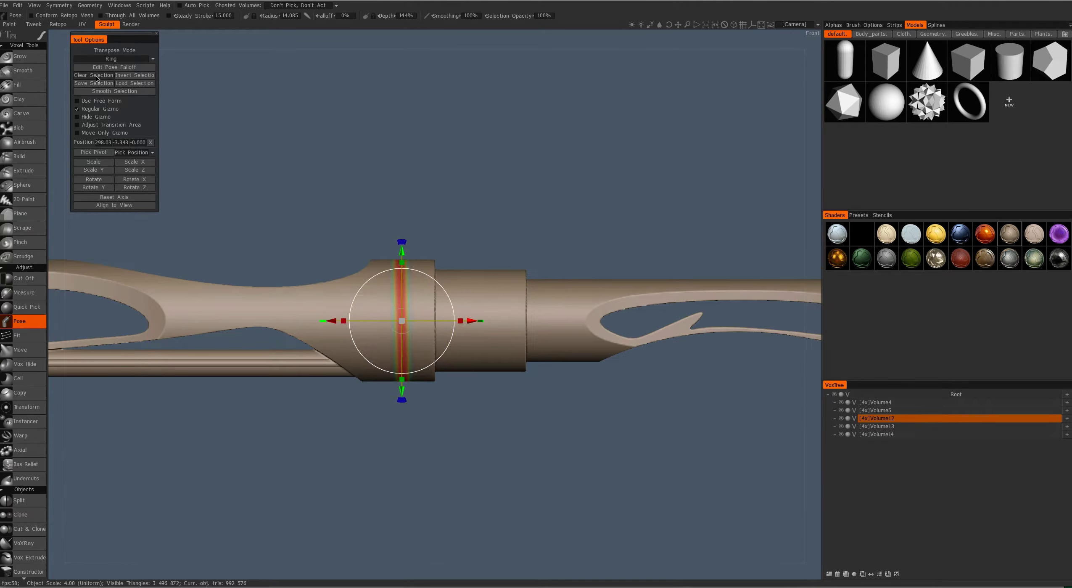
middle_drag(555, 306, 472, 290)
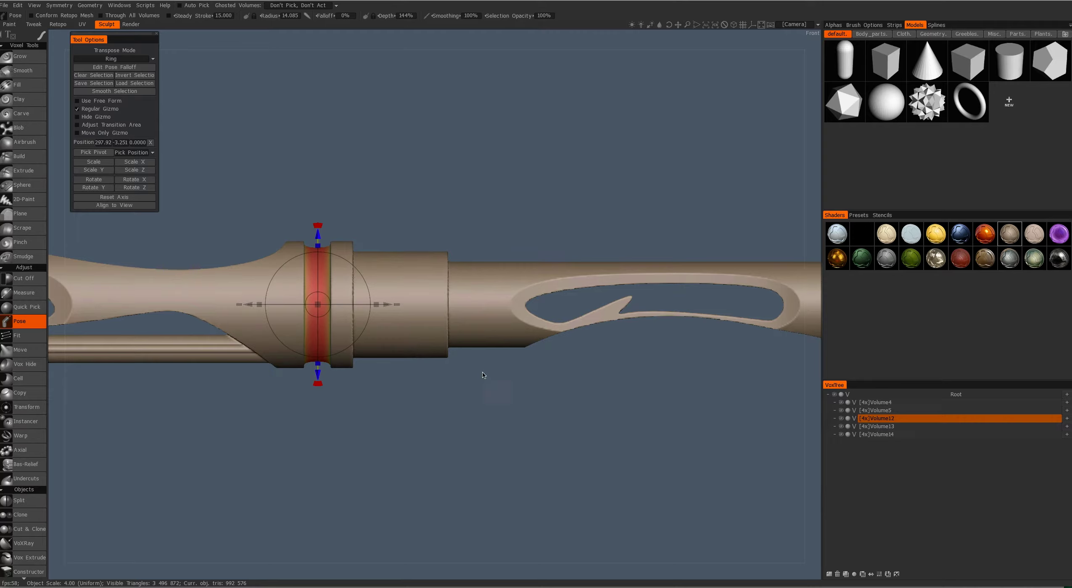
click(114, 58)
click(114, 77)
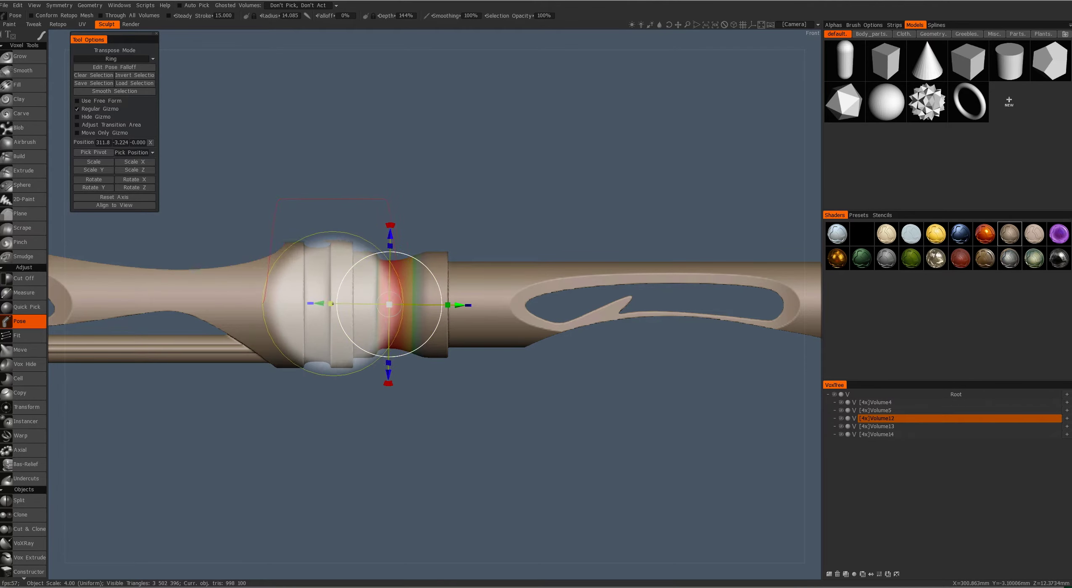
Pinch a ring groove into the outer rod's end sleeve beside the joint and clear the selection.
middle_drag(384, 304, 469, 398)
scroll(469, 398, up, 3)
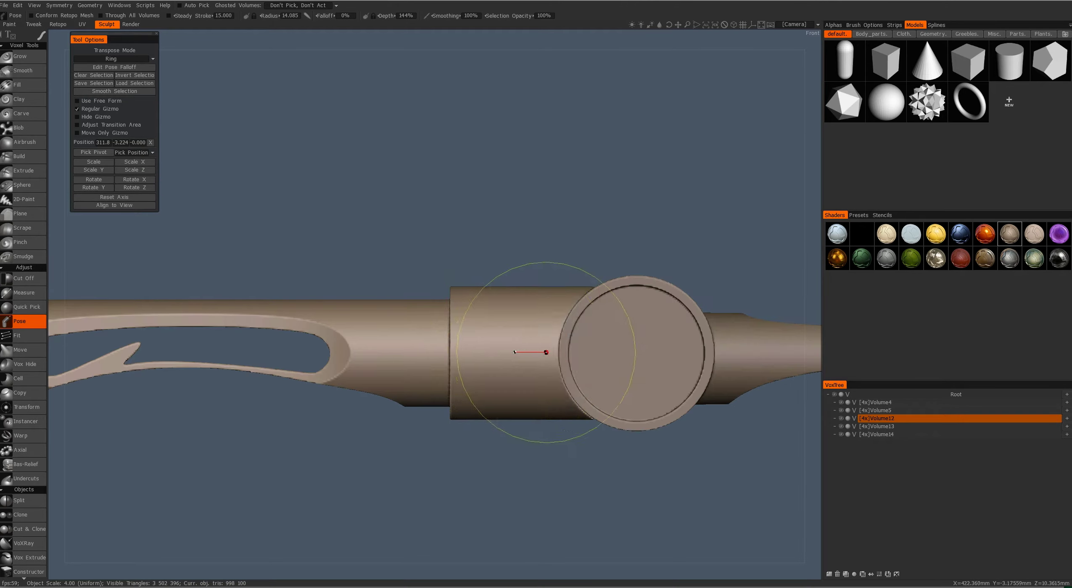
drag(531, 353, 593, 354)
scroll(466, 443, down, 5)
alt+drag(641, 383, 466, 443)
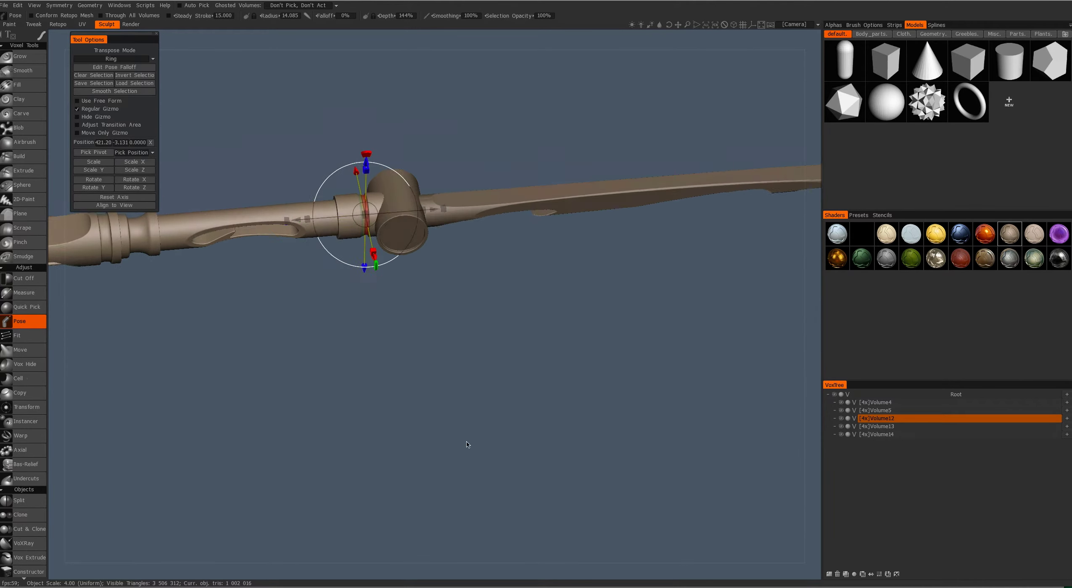
click(94, 76)
Push round dishes into the faces of the large elbow joint and the outer joint using Pose in Sphere mode.
scroll(419, 418, up, 5)
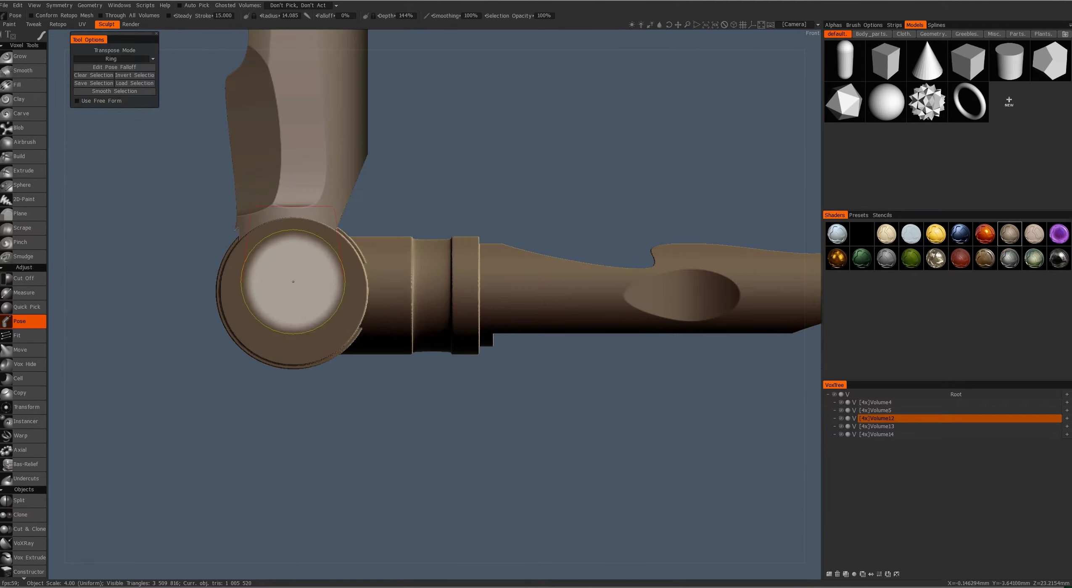
click(111, 59)
click(125, 84)
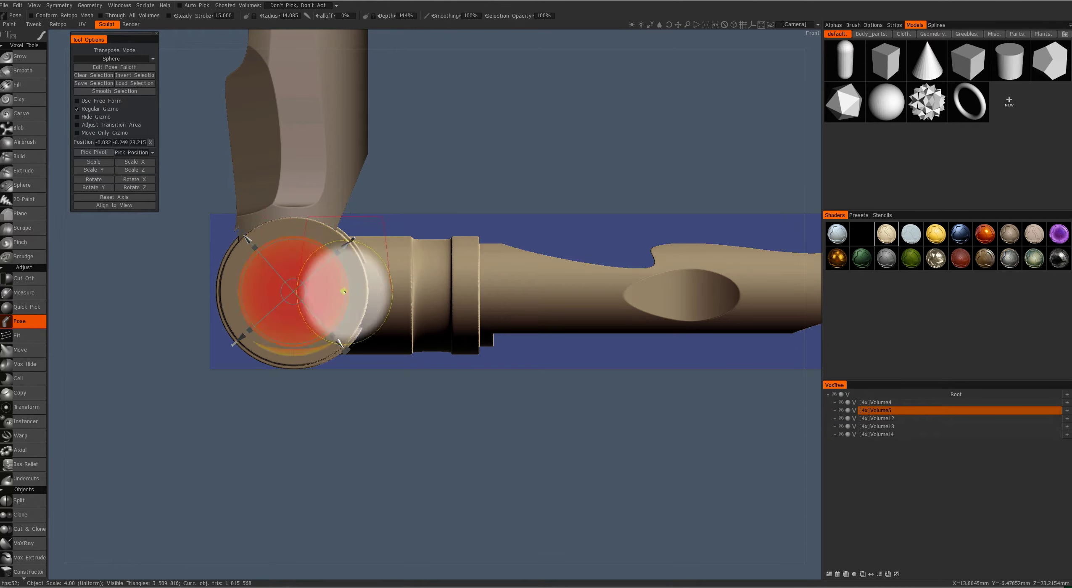
alt+drag(332, 288, 223, 405)
scroll(401, 387, up, 3)
drag(360, 274, 438, 347)
scroll(438, 347, down, 5)
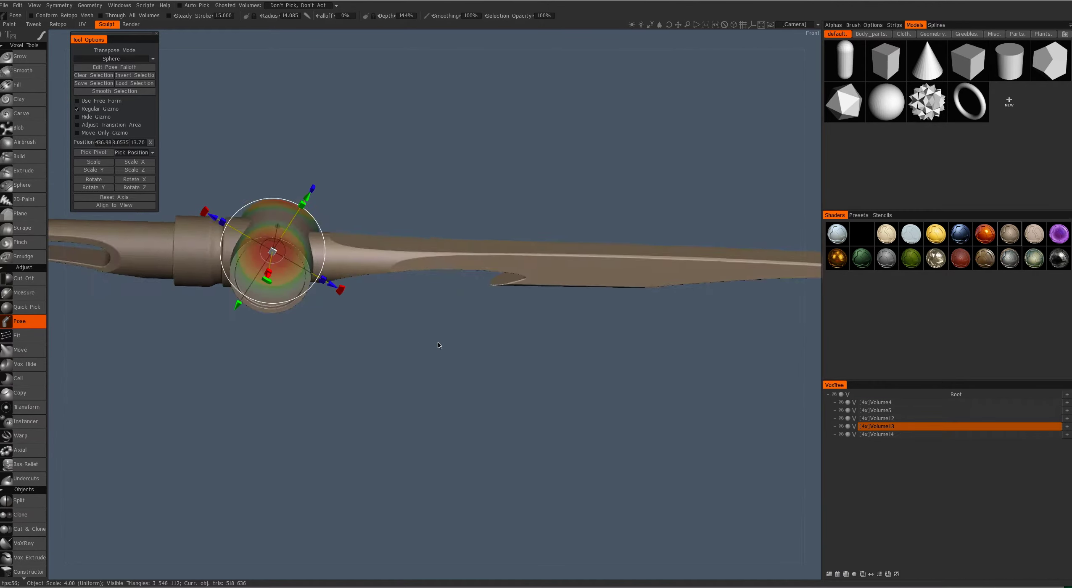
Soften the edges of the arm's volumes with Smooth All.
key(space)
key(space)
scroll(378, 438, up, 3)
alt+drag(387, 420, 502, 337)
key(space)
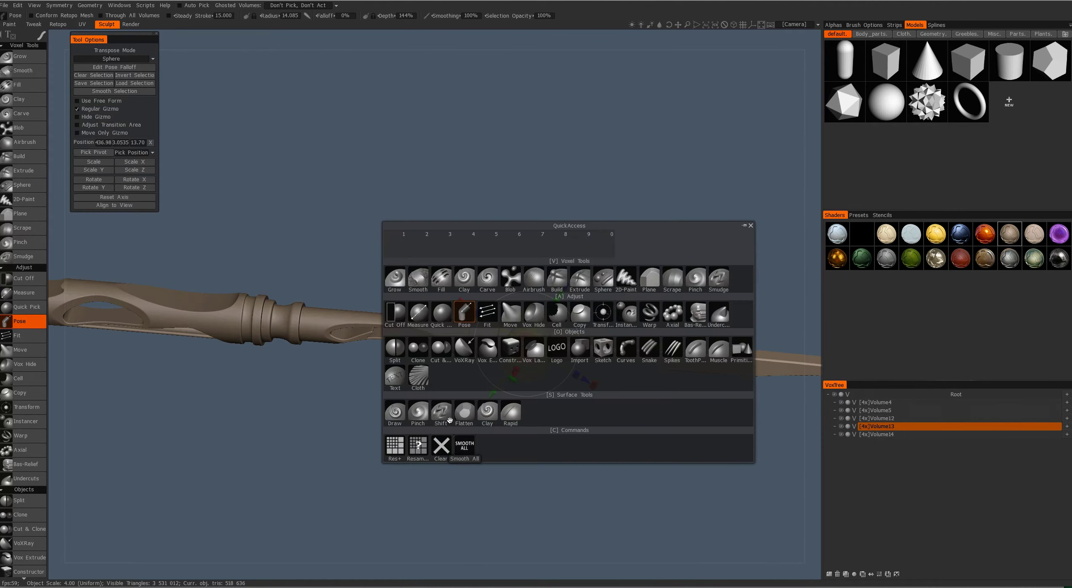
key(space)
alt+drag(407, 366, 451, 391)
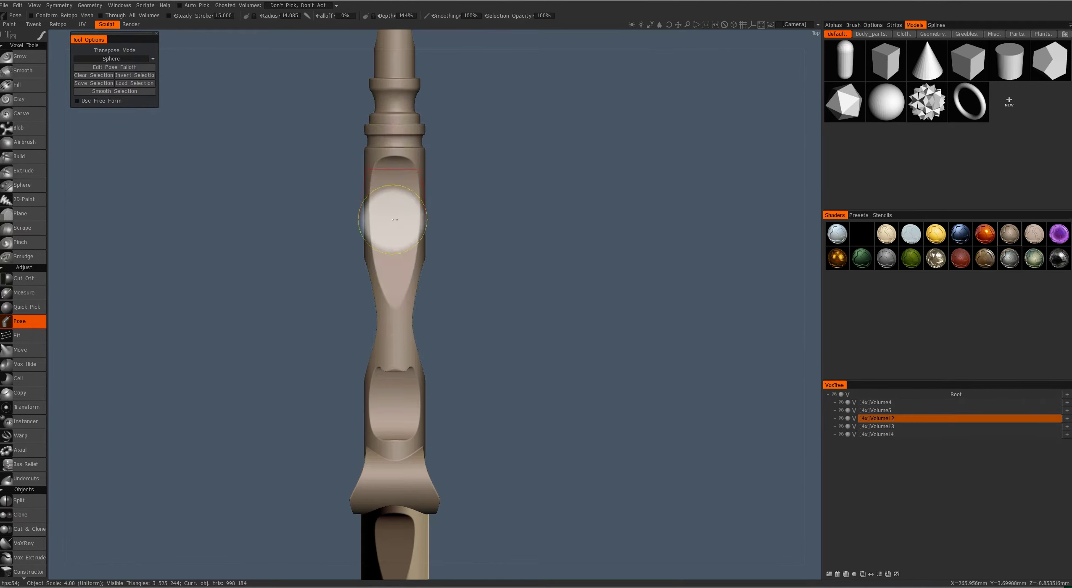
With Vox Hide, cut openings through the middle rod's two top recesses and a long narrow slot along the outer rod.
key(space)
click(455, 270)
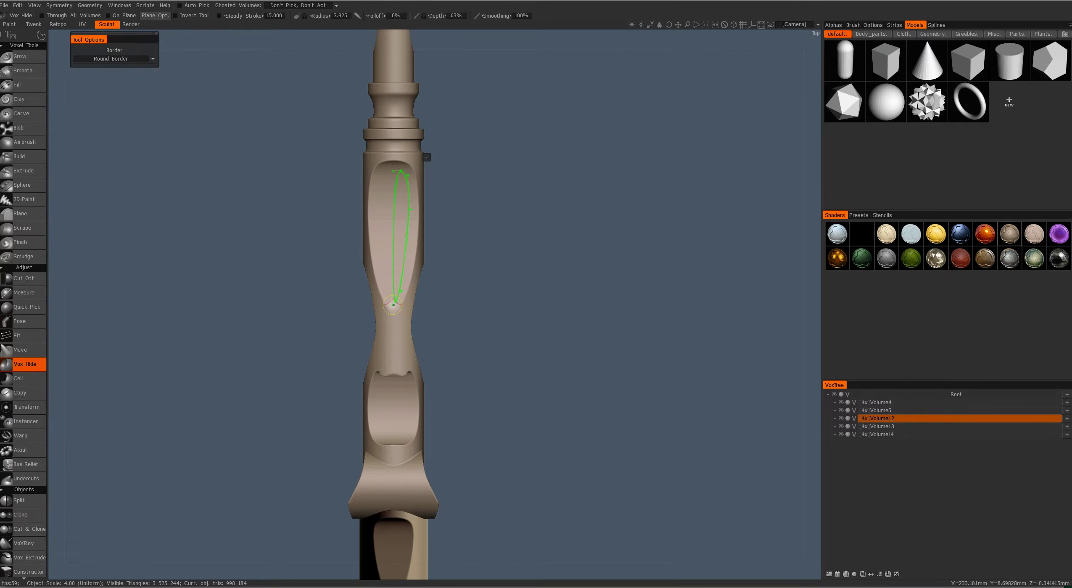
click(390, 171)
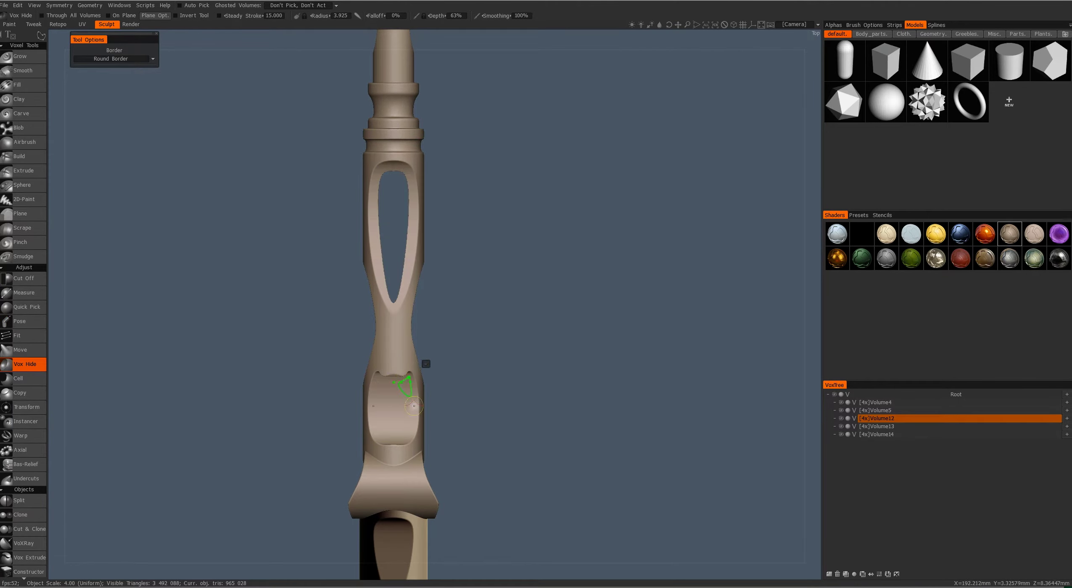
click(392, 382)
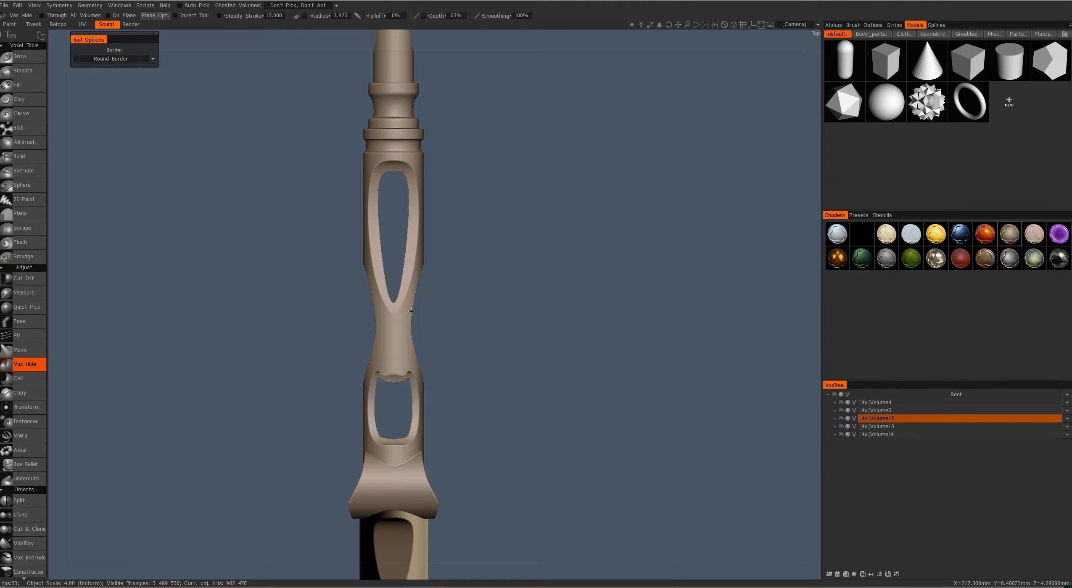
middle_drag(411, 311, 397, 535)
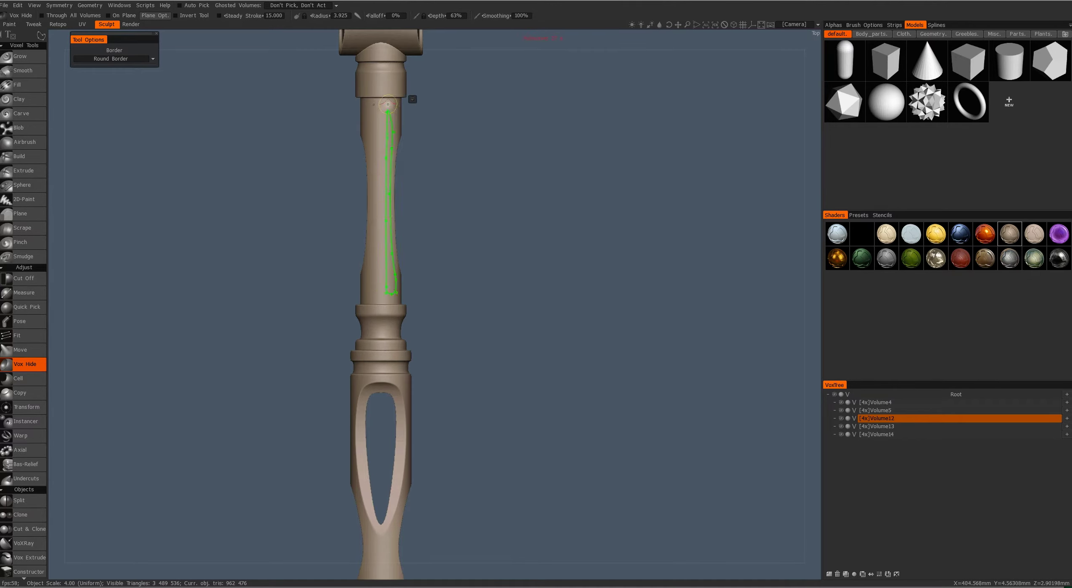
drag(443, 306, 295, 354)
Trim the thin rods beneath the middle rod along its curved underside near the joint with Vox Hide.
scroll(388, 302, up, 4)
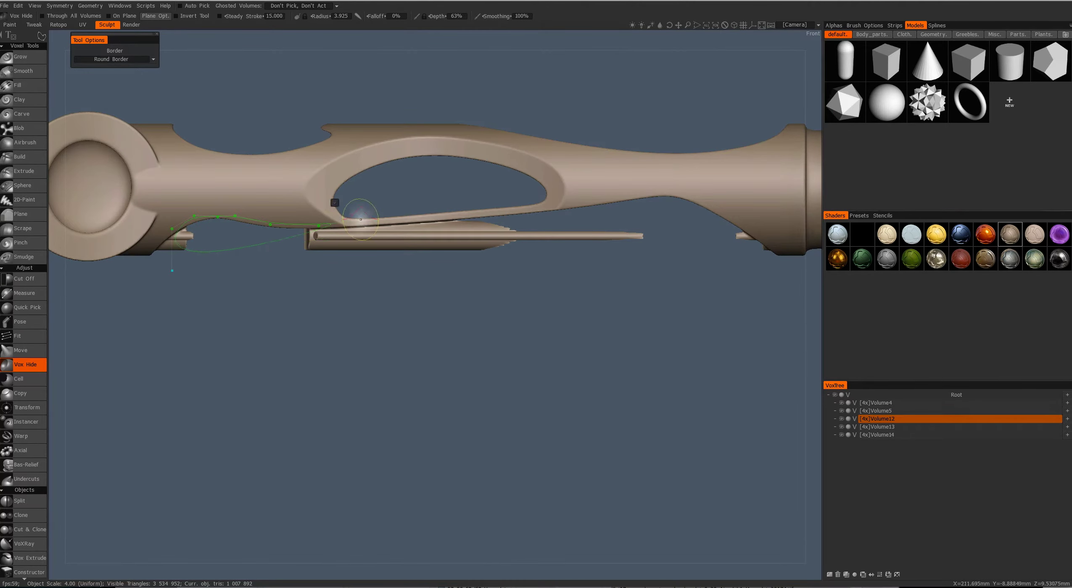
key(Return)
drag(161, 299, 328, 341)
key(space)
key(f)
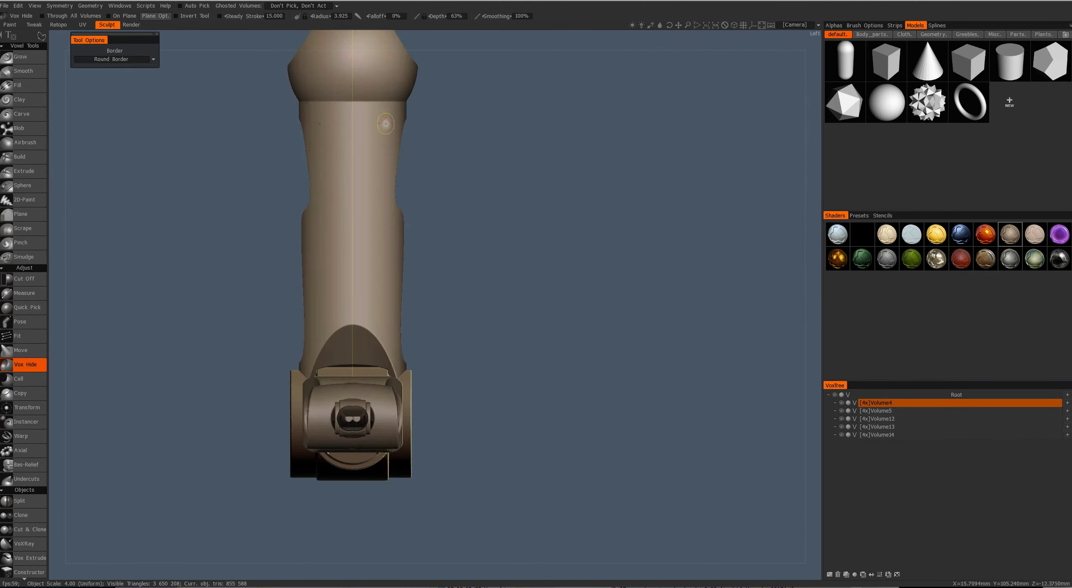
Carve concave curves into the edge of the vertical segment that faces the arm with Vox Hide.
key(Return)
drag(407, 259, 402, 180)
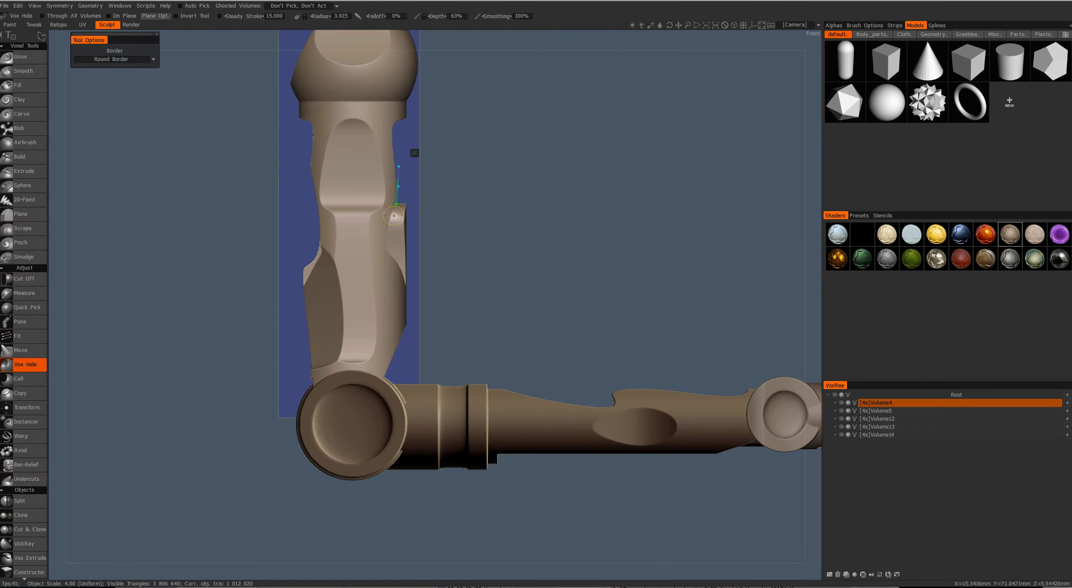
key(Return)
drag(412, 309, 380, 120)
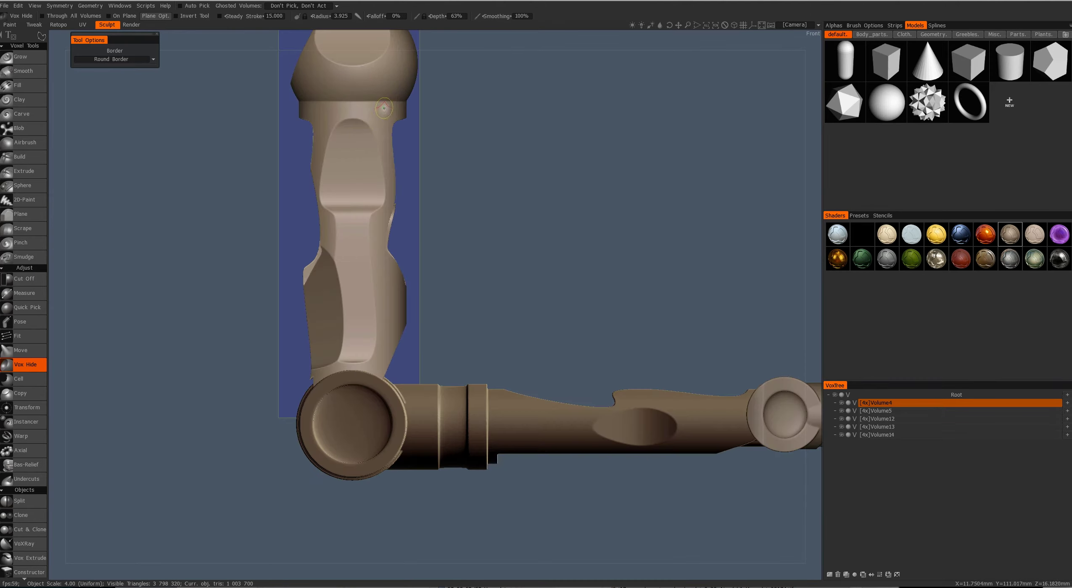
key(Return)
drag(392, 76, 342, 135)
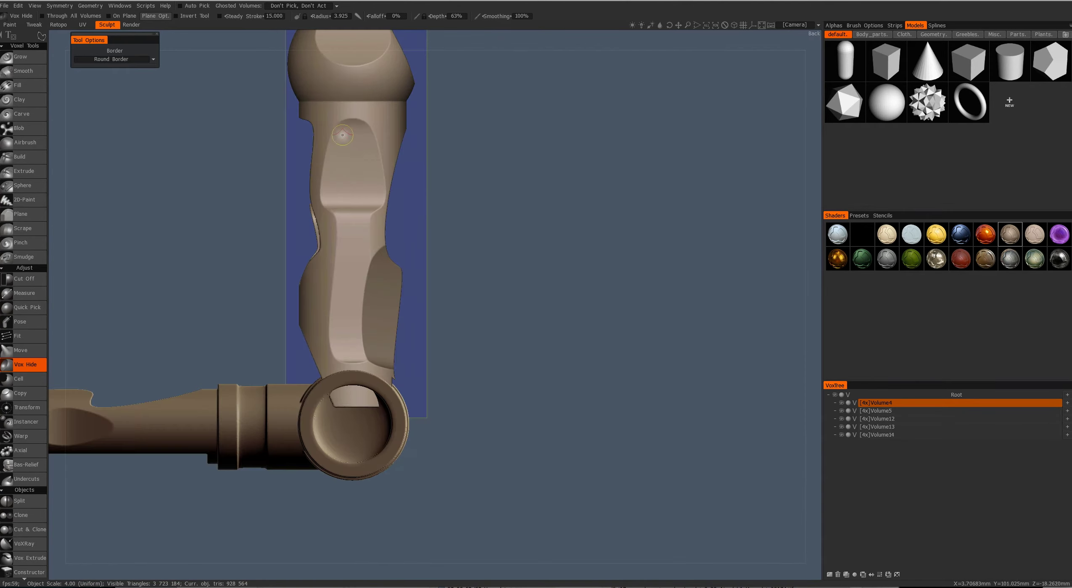
Cut windows through the upper recess and the lower side recess of the vertical segment with Vox Hide.
key(Return)
drag(370, 199, 365, 299)
key(Return)
drag(421, 269, 487, 255)
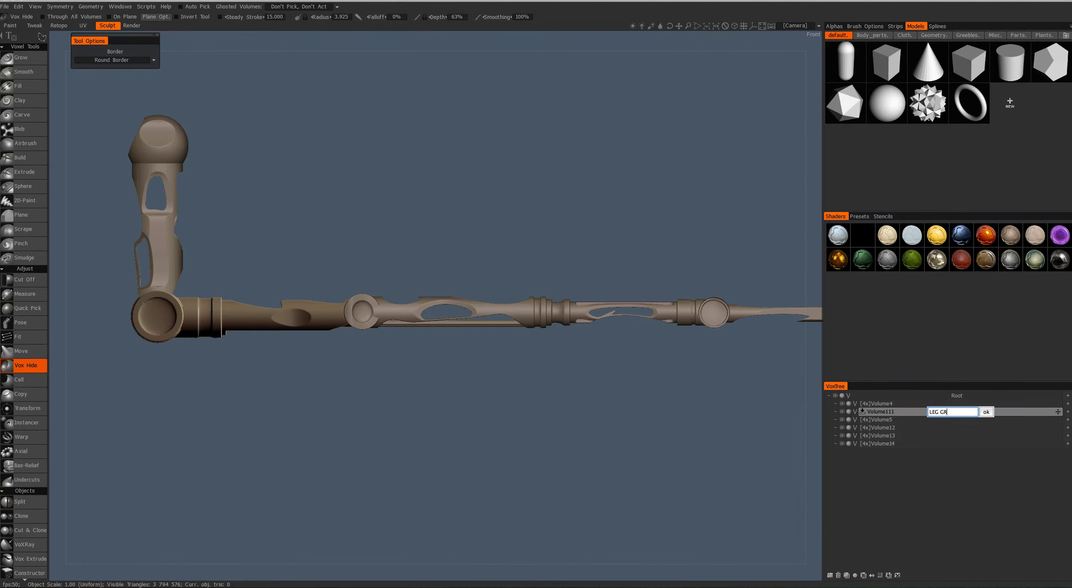
Name the new parent volume LEG GROUP SAVE and move all the arm volumes into it.
text(OUP)
key(Return)
right_click(877, 403)
click(904, 521)
click(1058, 420)
drag(1058, 420, 877, 403)
click(836, 403)
Create a second top-level group named LEG GROUP FRONT.
scroll(447, 388, down, 5)
right_click(892, 407)
click(735, 431)
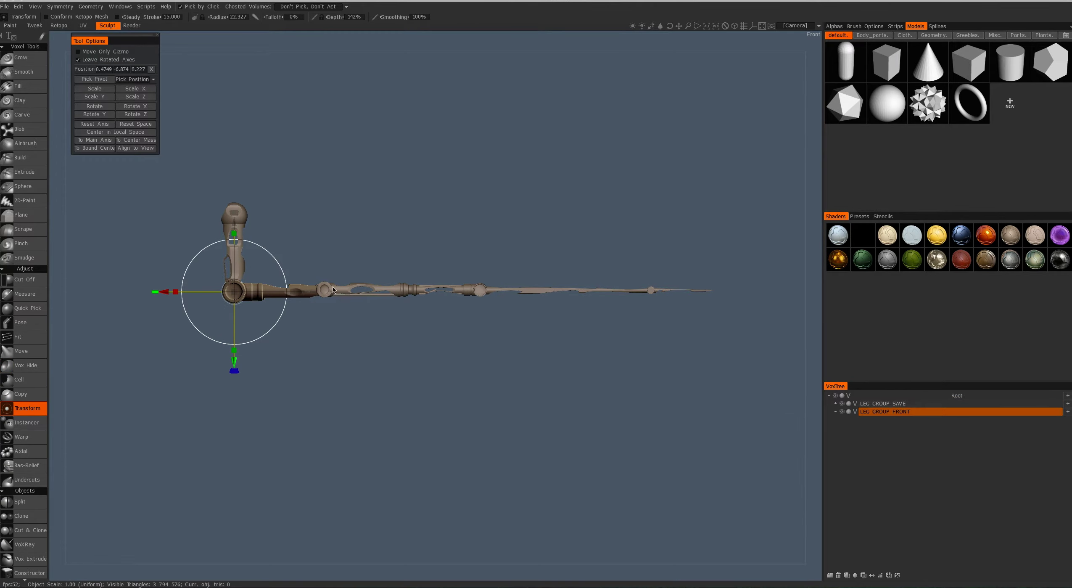
click(841, 403)
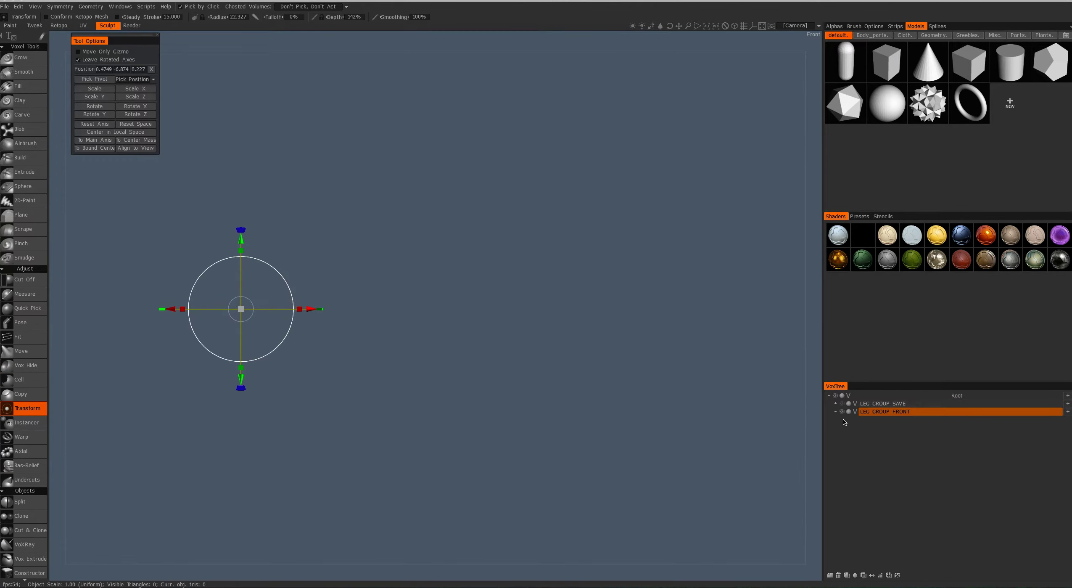
right_click(893, 411)
mouse_move(894, 407)
key(Escape)
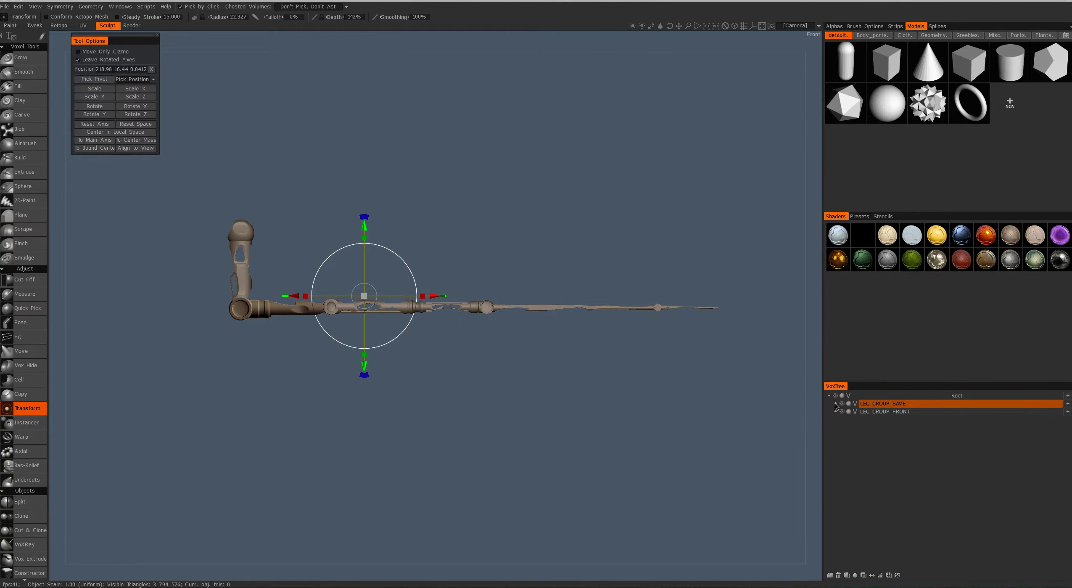
Duplicate the five volumes of LEG GROUP SAVE and move the copies into LEG GROUP FRONT.
click(1058, 443)
click(1058, 419)
drag(1058, 419, 888, 451)
right_click(887, 451)
key(Escape)
click(835, 451)
click(1041, 419)
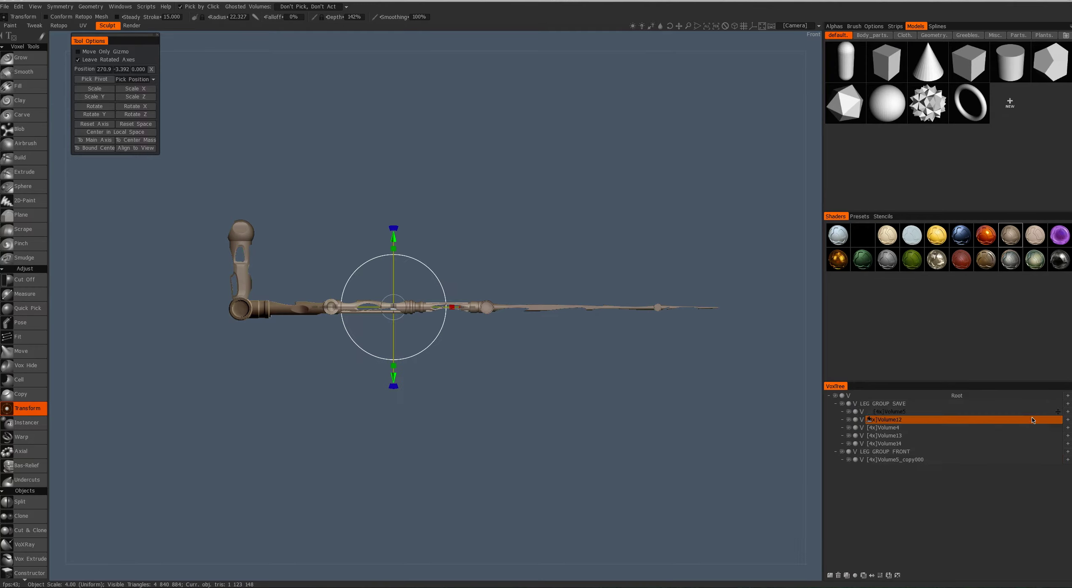
click(1041, 428)
drag(1040, 432, 1056, 475)
drag(1042, 443, 1056, 491)
Hide LEG GROUP SAVE and rename the copied vertical leg segment as PARENT1.
click(902, 468)
click(896, 459)
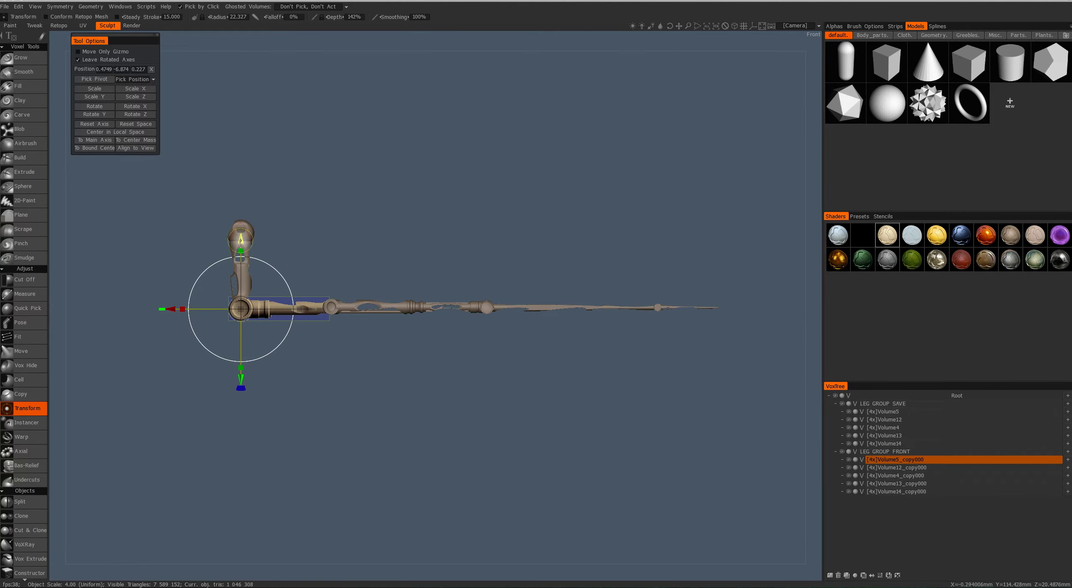
click(896, 476)
click(881, 461)
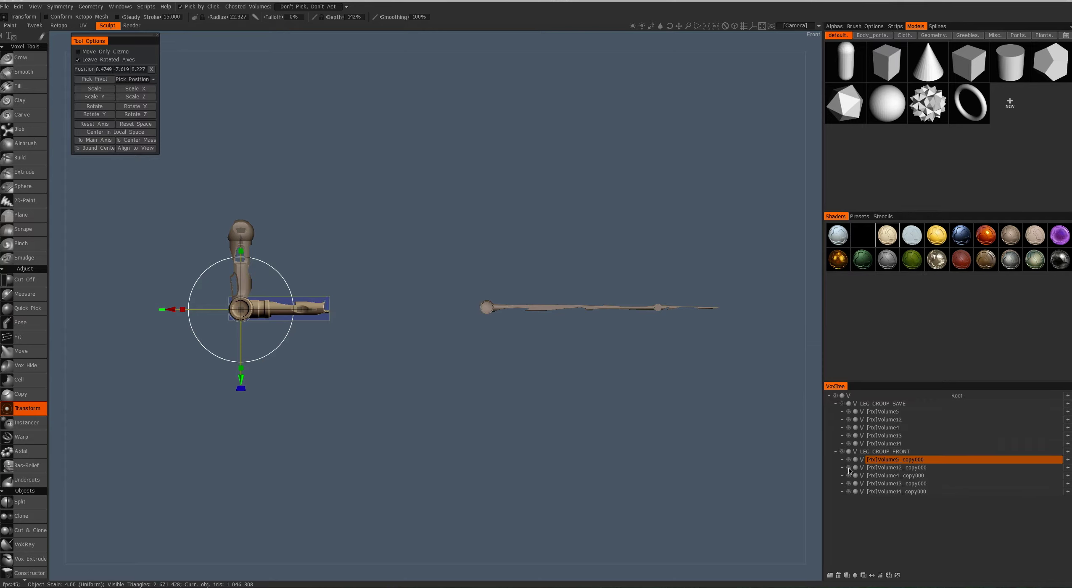
double_click(895, 476)
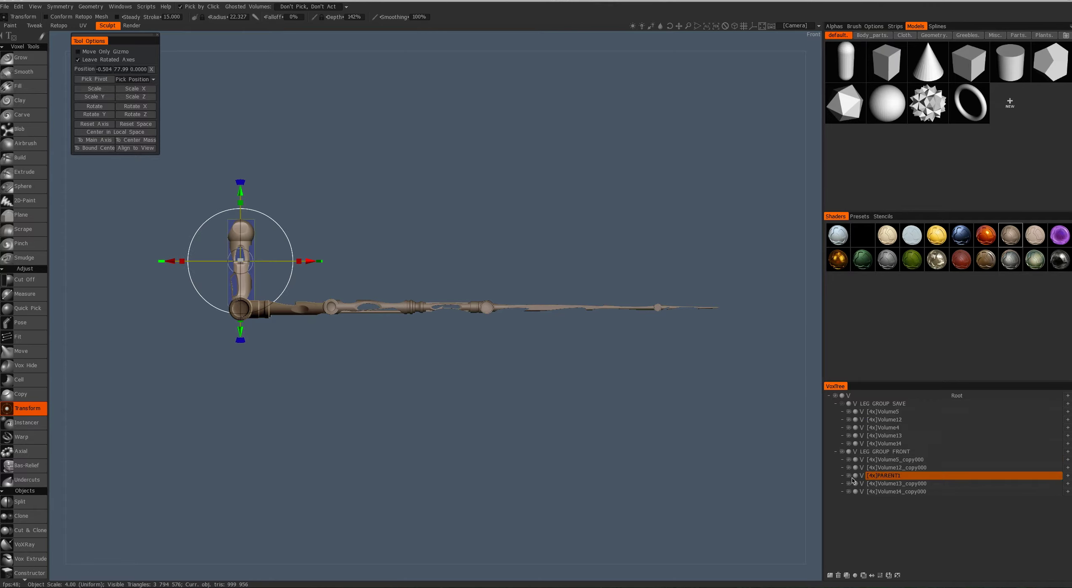
Rename the two outermost copied leg segments 01 and 02, and parent 01 under 02.
double_click(896, 491)
text(01)
key(Return)
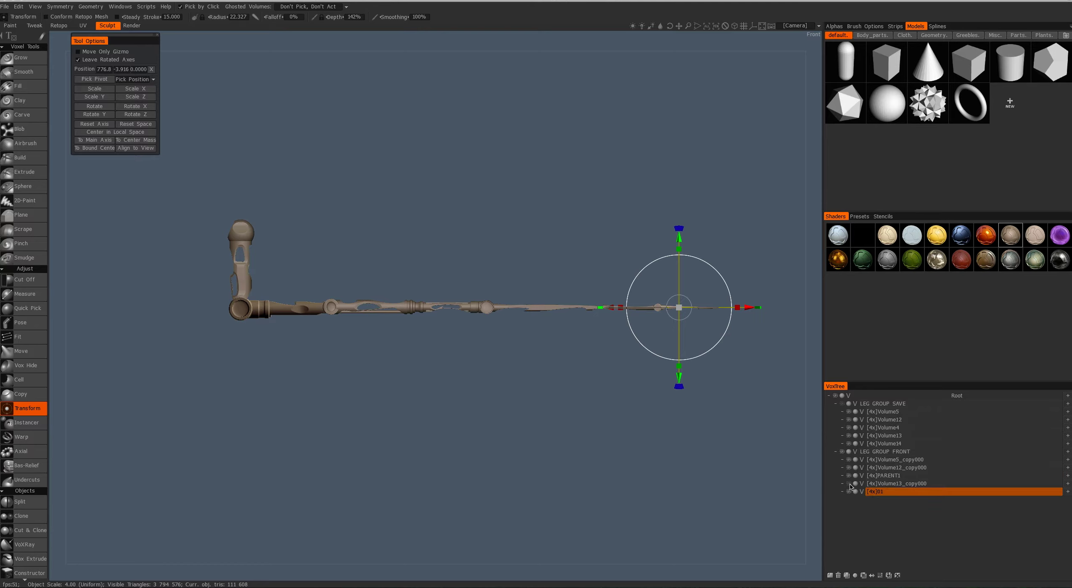
double_click(895, 483)
right_click(954, 495)
click(852, 502)
click(866, 483)
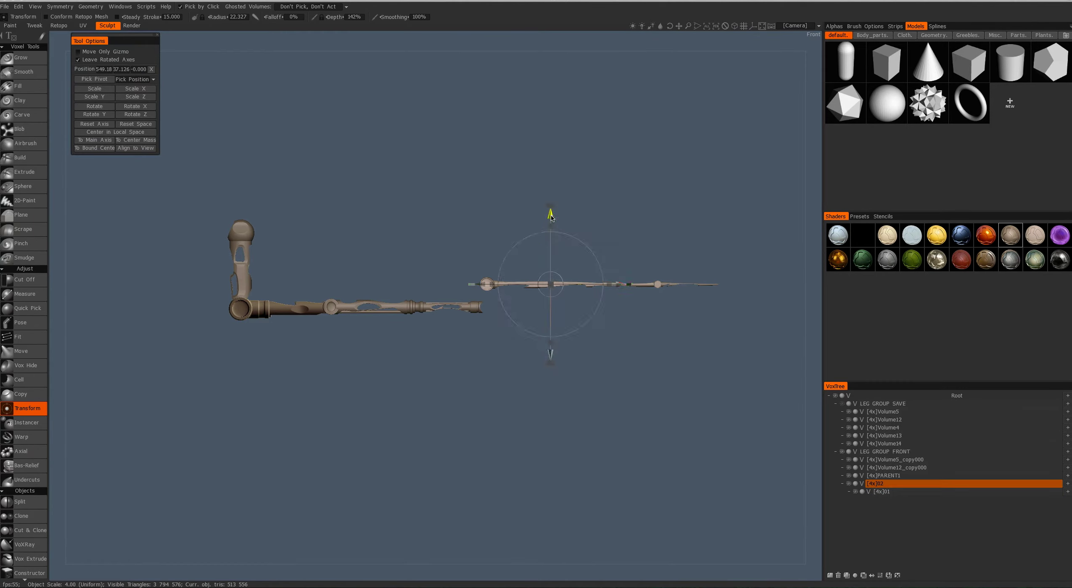
Rename the remaining copied segments 03, 04 and 05 and nest them in a parent chain from 05 down to 01.
right_click(850, 472)
click(851, 470)
right_click(850, 471)
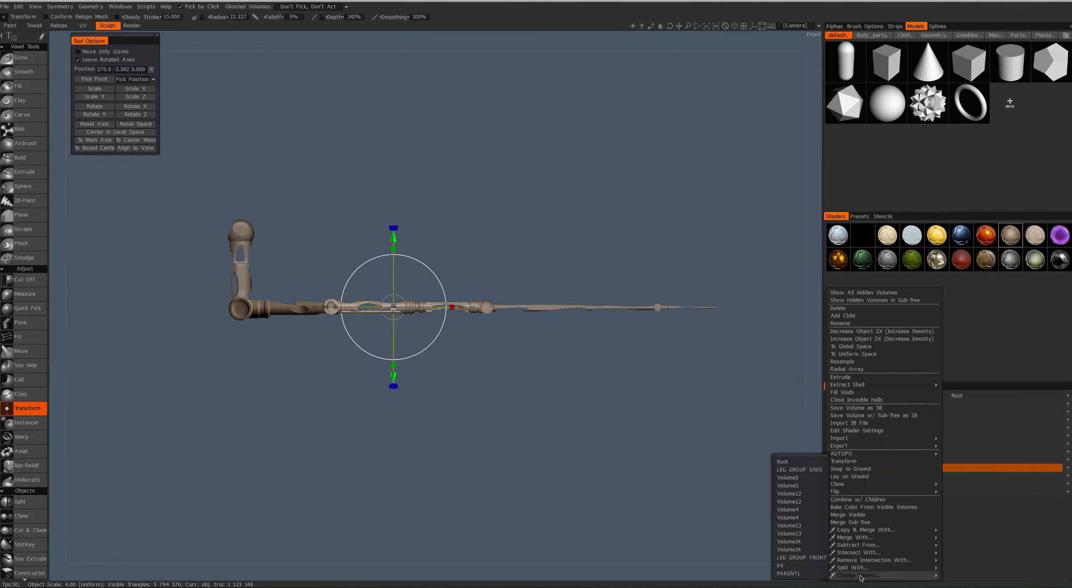
click(851, 471)
click(849, 492)
right_click(849, 492)
click(853, 492)
Place the transform pivots of the leg segments, from 05 down to 01, at their joints.
drag(243, 154, 205, 169)
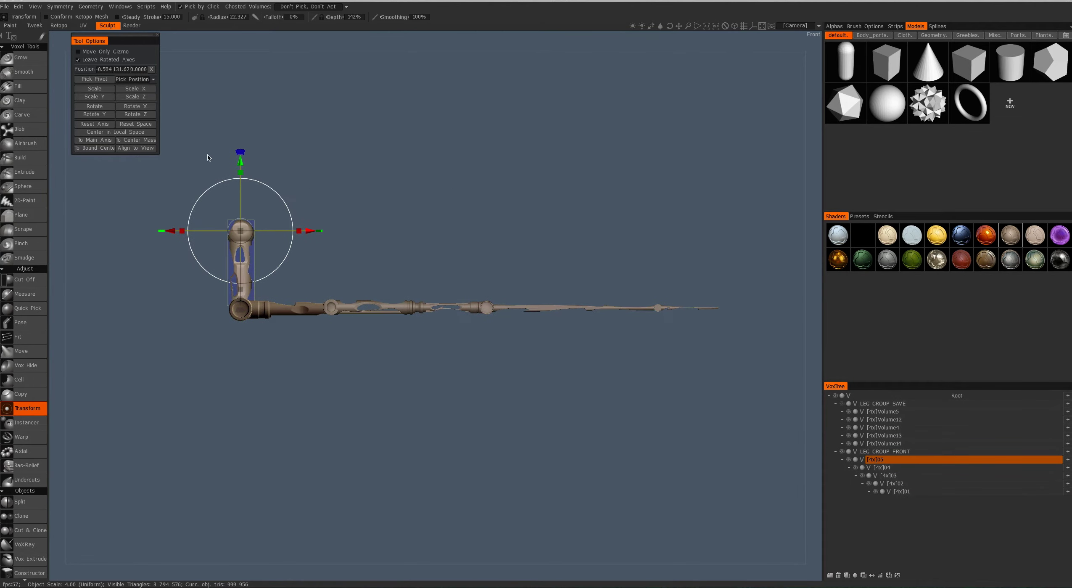
key(ctrl+z)
click(264, 321)
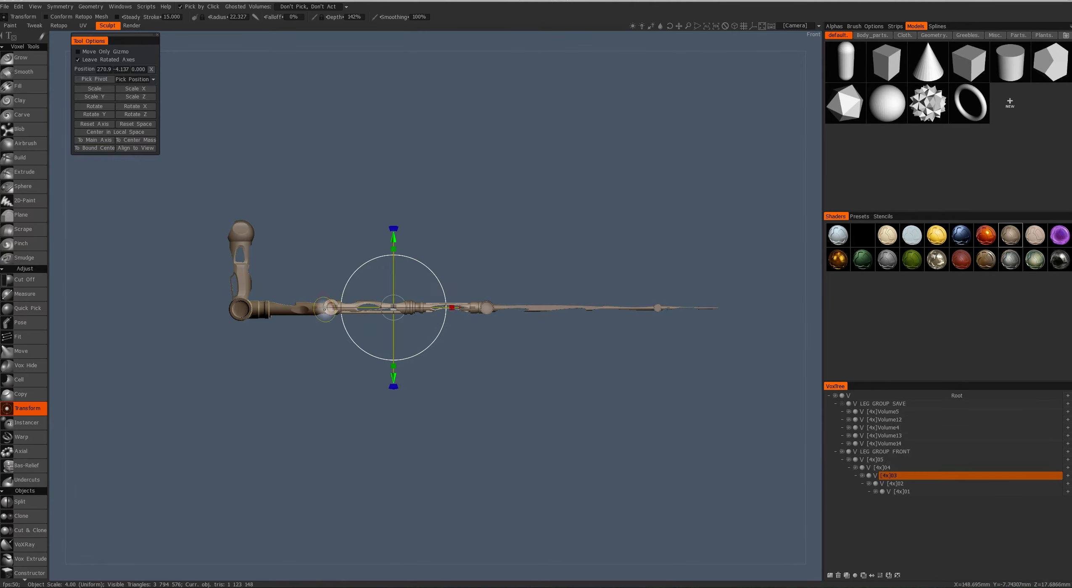
click(547, 308)
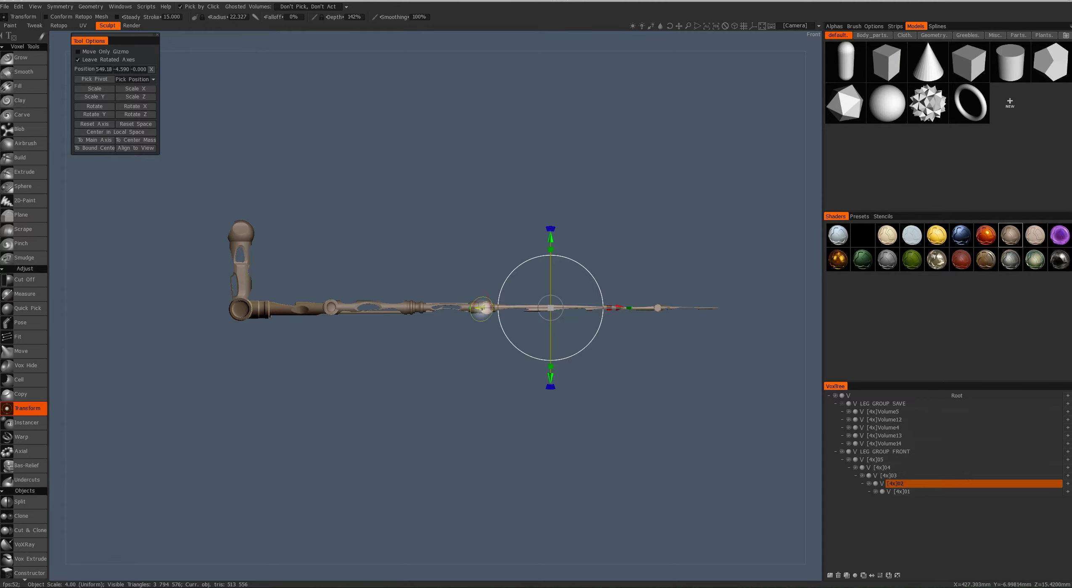
click(609, 309)
scroll(706, 486, up, 5)
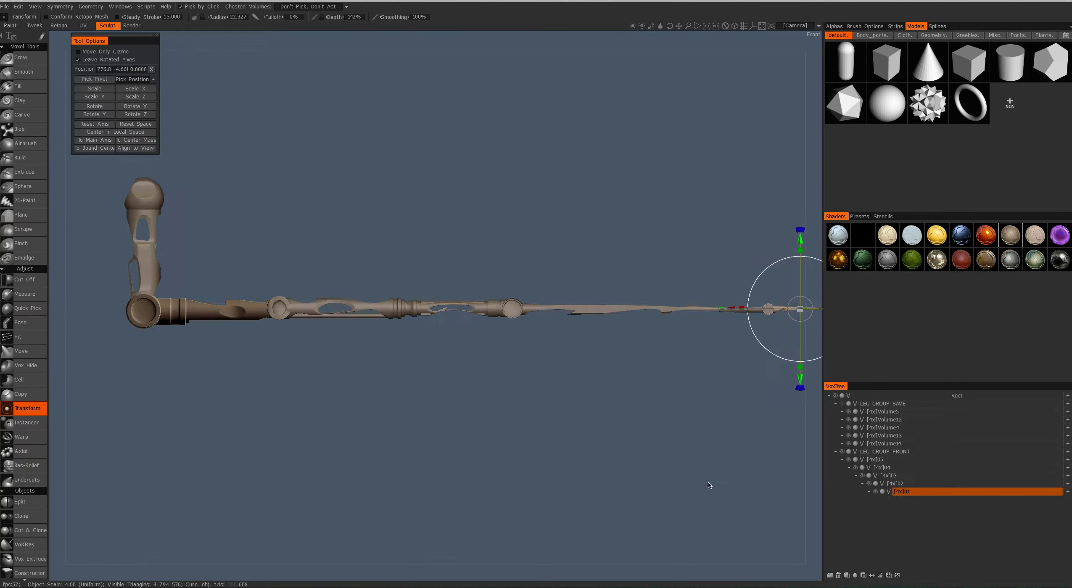
scroll(495, 332, down, 4)
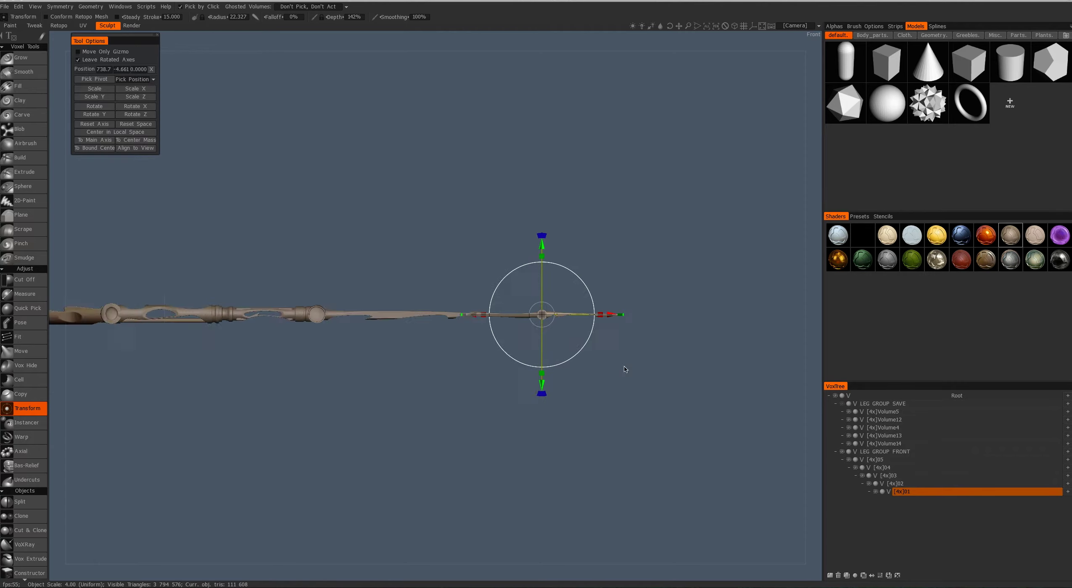
Rename the front leg group as LEG GROUP RIGGED.
double_click(960, 451)
text(RIGGED)
key(Return)
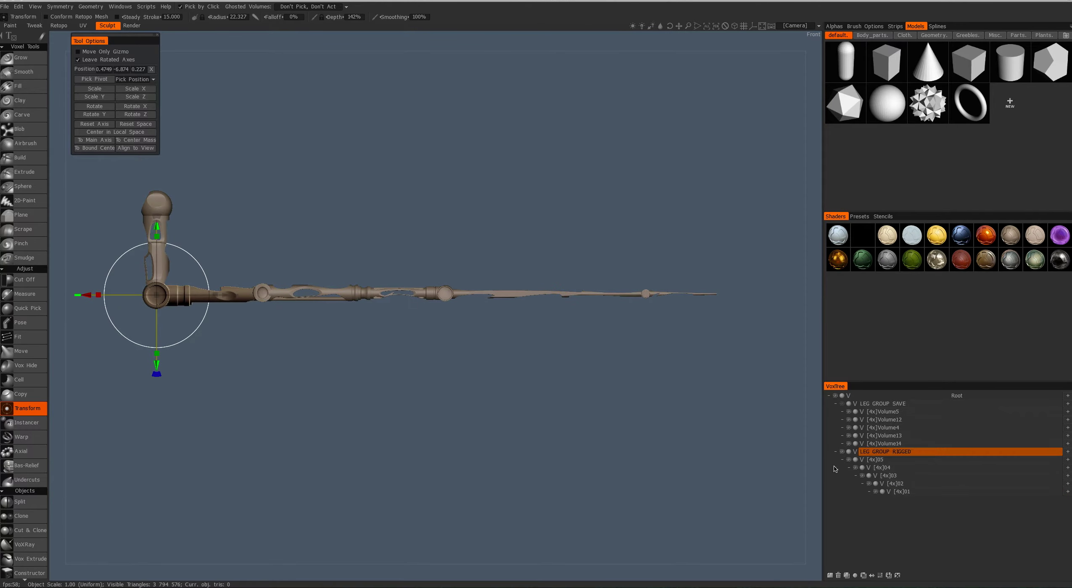
Bend the rigged leg at its joints, raising segment 04 and angling segments 03 and 02 downward.
scroll(246, 218, down, 2)
key(ctrl+z)
key(ctrl+z)
key(ctrl+z)
key(ctrl+z)
key(ctrl+z)
key(ctrl+z)
key(ctrl+z)
key(ctrl+z)
key(ctrl+z)
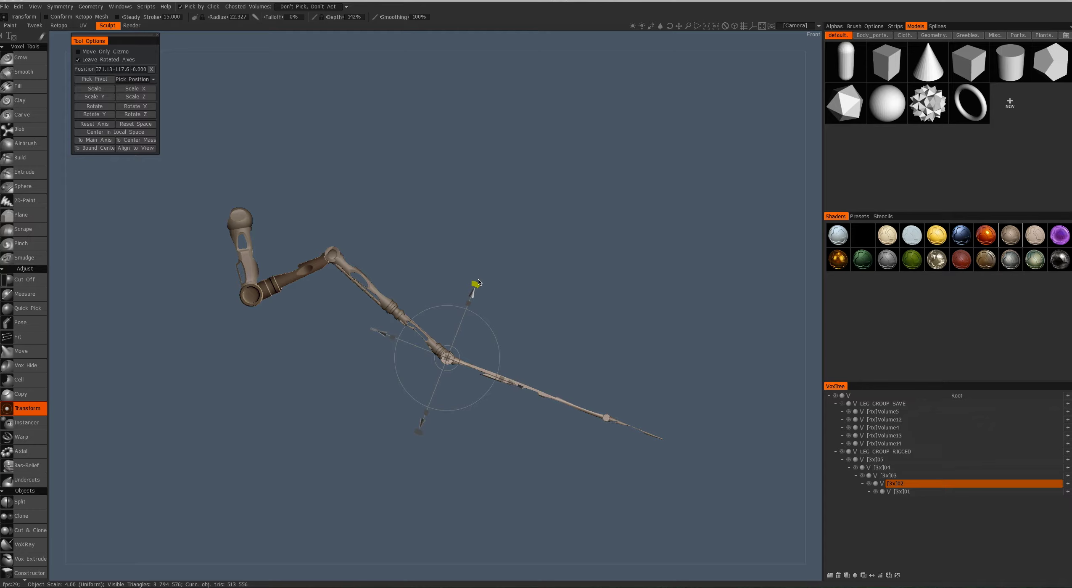
Refine the leg pose and bend tip segment 01 downward at its joint.
key(ctrl+z)
key(ctrl+z)
key(ctrl+z)
key(ctrl+z)
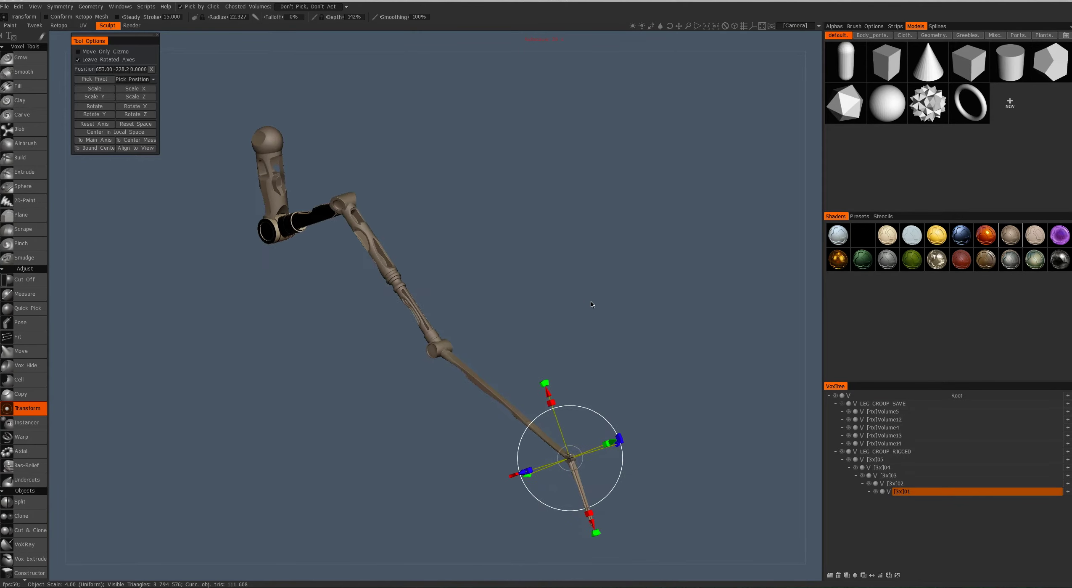
key(ctrl+z)
key(ctrl+z)
key(ctrl+z)
key(ctrl+z)
Name a new top-level volume BODY ROTATE and activate the Primitives tool.
text(ROTATE)
key(Return)
key(space)
click(320, 277)
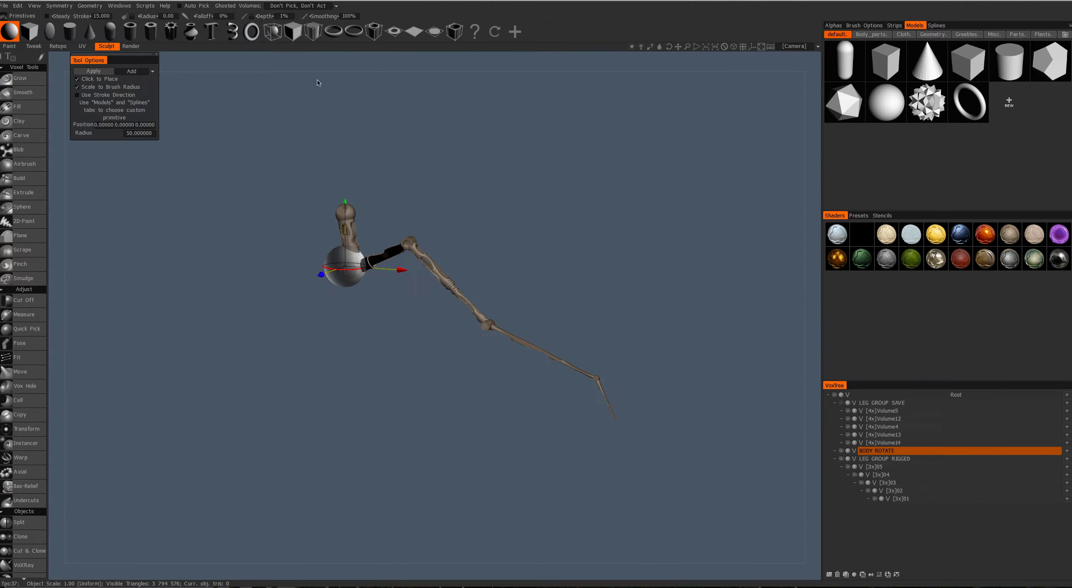
Add a tapered cylinder disc above the leg's ball joint, about 28.8 high, top radius about 90.1, bottom radius about 79.5.
click(69, 31)
drag(344, 144, 352, 267)
right_drag(352, 267, 442, 268)
mouse_move(352, 269)
mouse_down()
mouse_move(360, 155)
mouse_move(361, 172)
mouse_up()
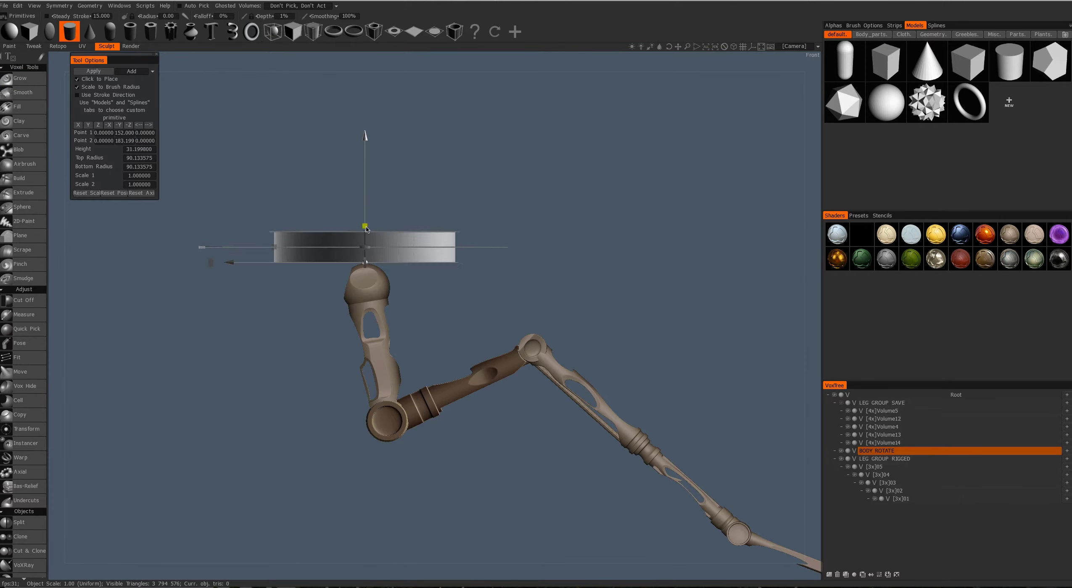
key(space)
drag(458, 273, 448, 274)
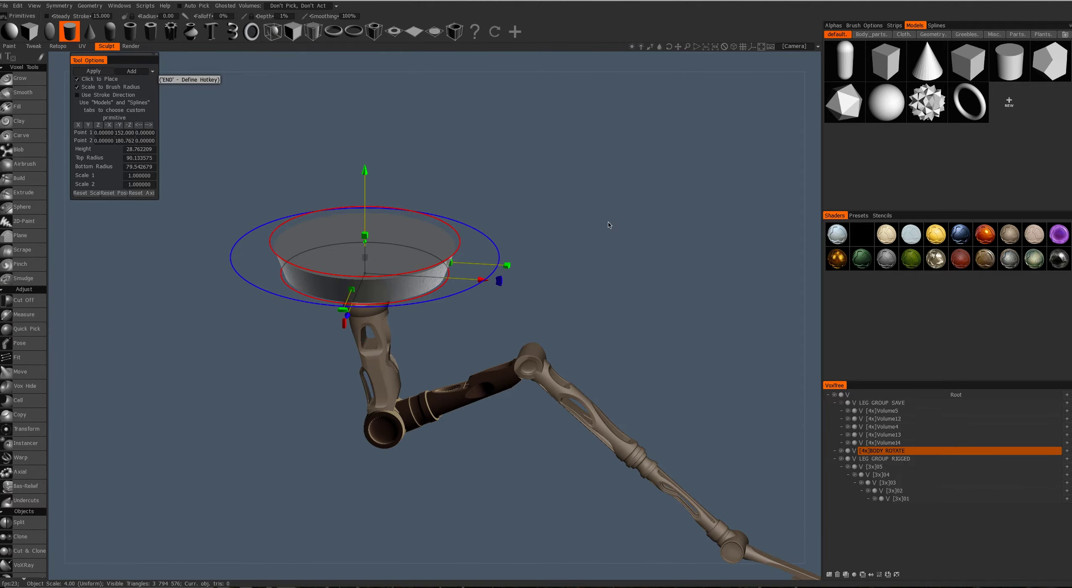
key(Return)
Place a sphere primitive of radius about 25.1 over the leg's ball joint beneath the disc.
drag(660, 319, 366, 287)
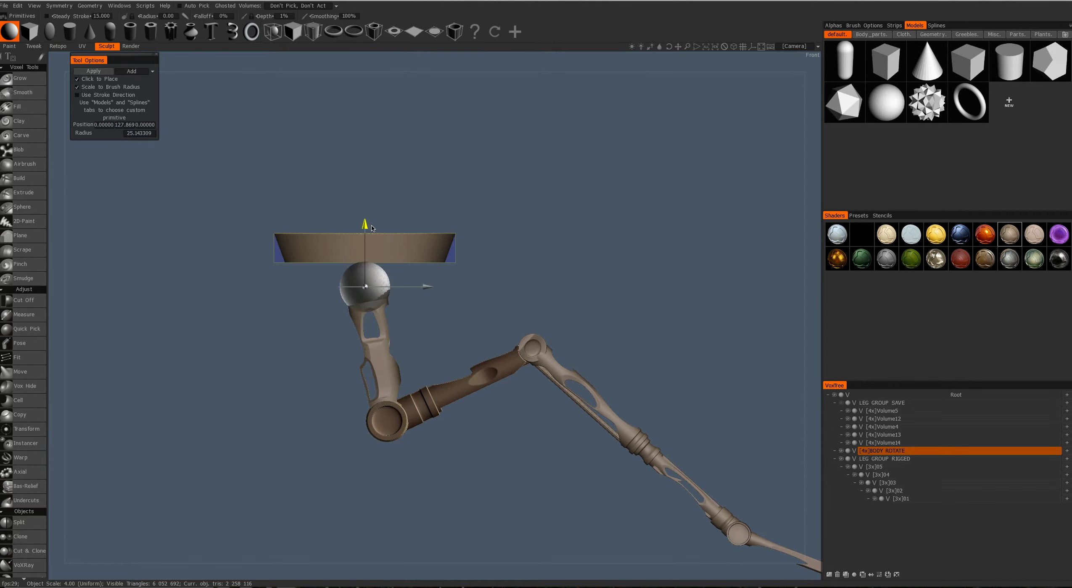
drag(462, 210, 462, 127)
drag(388, 415, 389, 415)
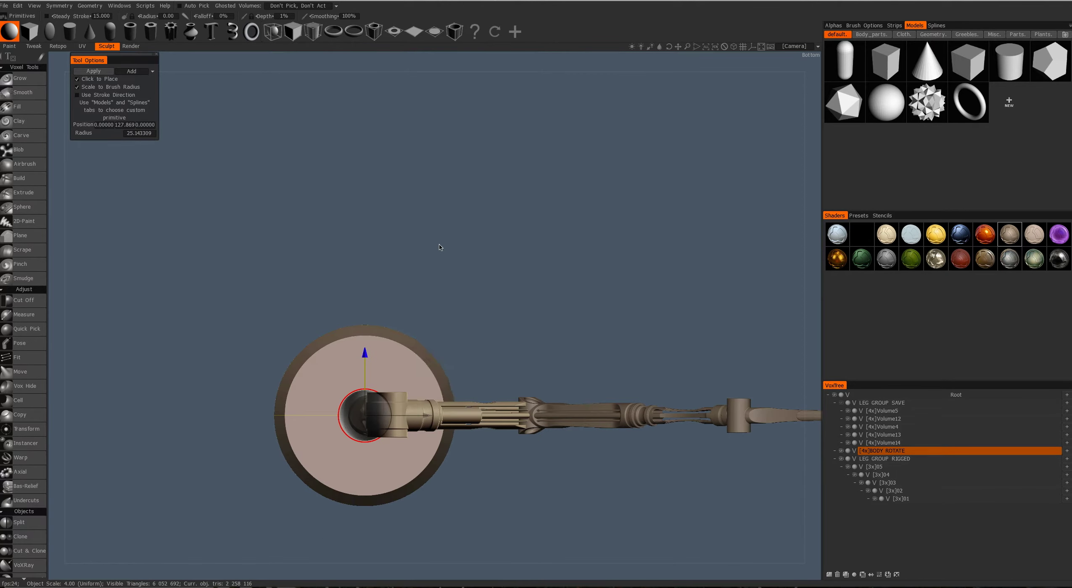
Offset the sphere along X with mirror symmetry enabled and subtract it from the disc's underside.
right_click(463, 367)
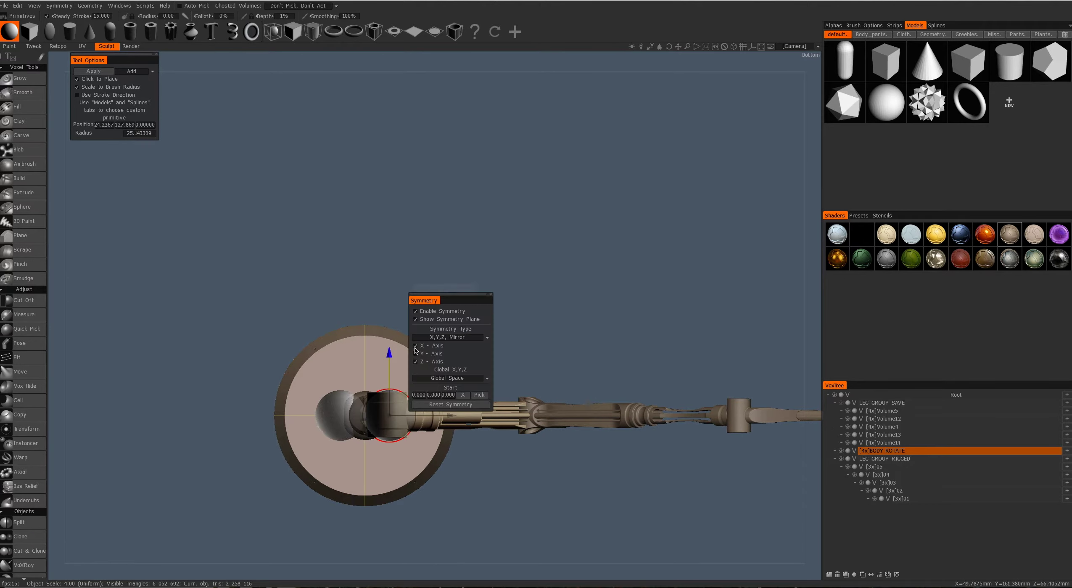
drag(459, 415, 460, 404)
click(152, 71)
drag(370, 154, 435, 356)
Subtract a tapered cylinder about 28.8 high, top radius about 71.5, bottom radius about 86.5, from the disc's top face.
click(70, 31)
drag(384, 180, 384, 165)
drag(403, 202, 410, 236)
drag(384, 161, 383, 164)
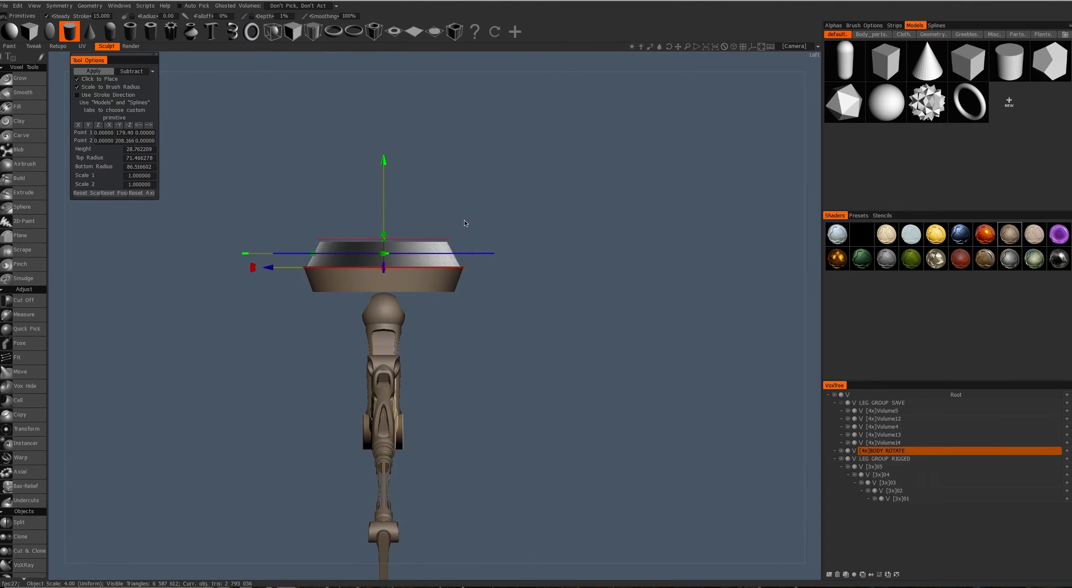
Resample BODY ROTATE to a lower density and add a tapered cylinder on top, about 27.8 high with radii about 69 and 83.6.
drag(465, 223, 549, 265)
key(space)
click(549, 265)
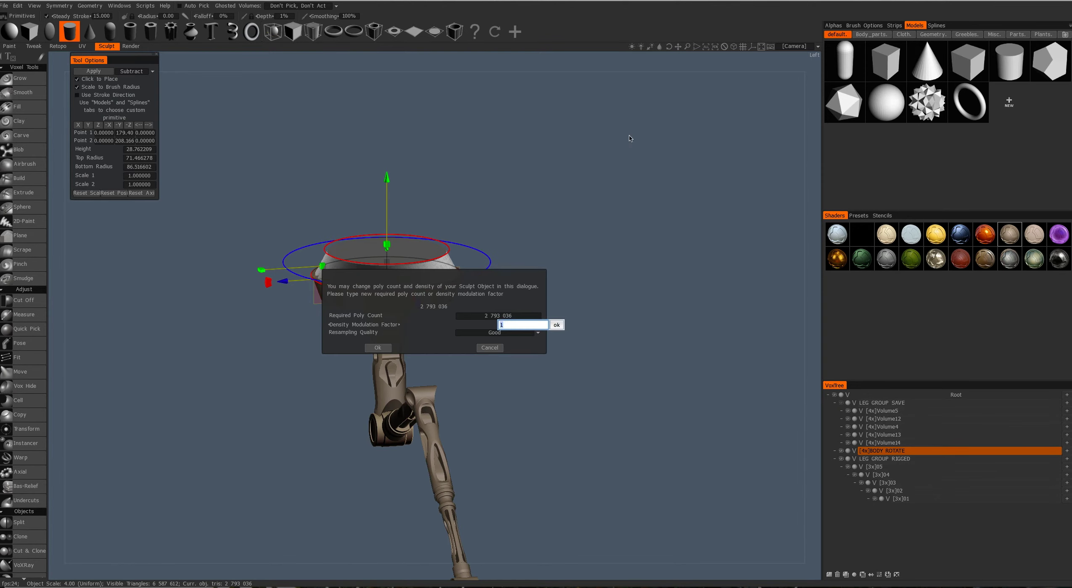
click(377, 348)
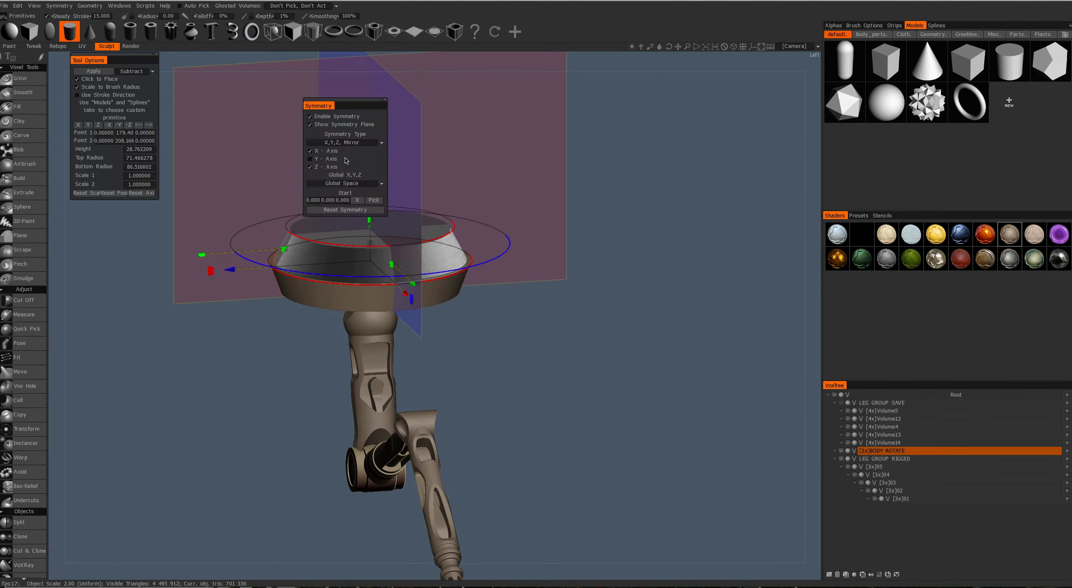
drag(371, 175, 369, 179)
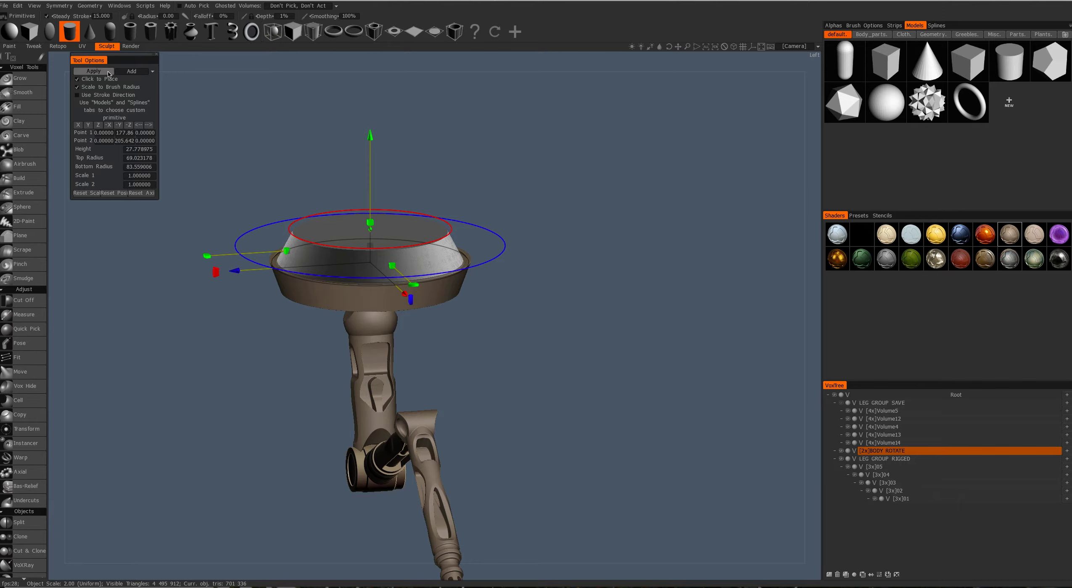
key(Return)
Add a mirrored pair of upright cylinders on the disc's top at about X ±36.3.
click(87, 192)
drag(320, 198, 420, 227)
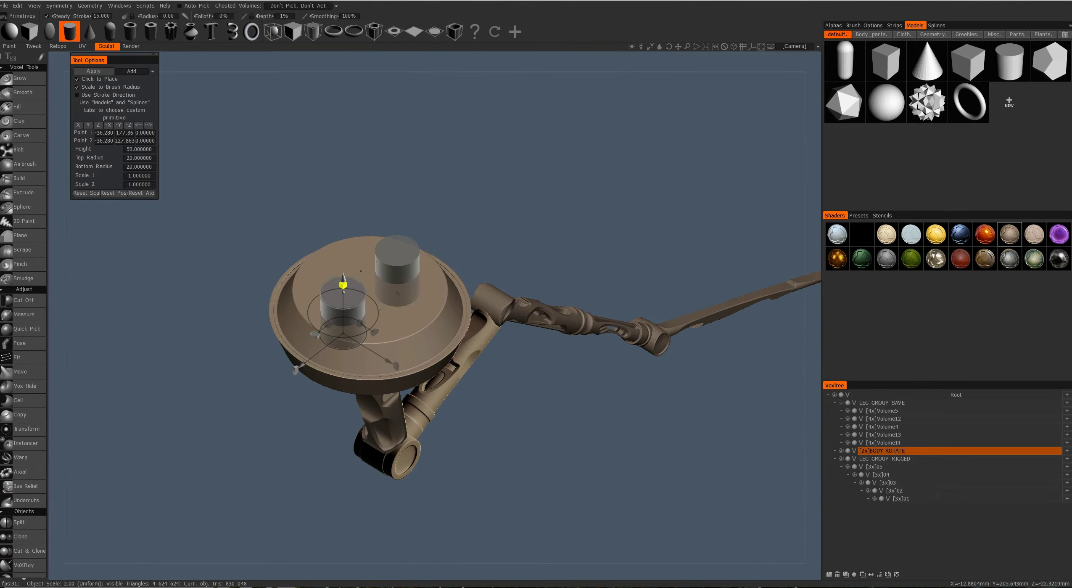
drag(343, 285, 347, 248)
drag(342, 335, 334, 328)
Add four mirrored tapered pillars on the disc's top, about 84.9 high, top radius about 11.2, bottom radius about 8.5.
drag(421, 253, 404, 420)
drag(375, 366, 420, 357)
mouse_move(421, 420)
mouse_down()
mouse_move(455, 370)
mouse_move(421, 420)
mouse_up()
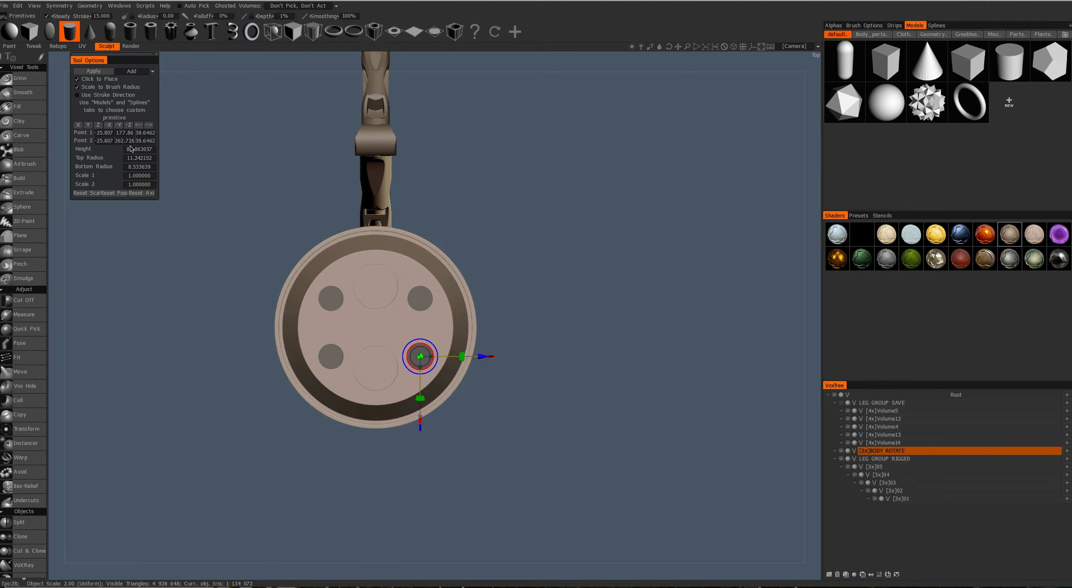
drag(437, 252, 417, 302)
Create a new top-level volume named MOS BODY.
click(837, 574)
text(MOS BODY)
key(Return)
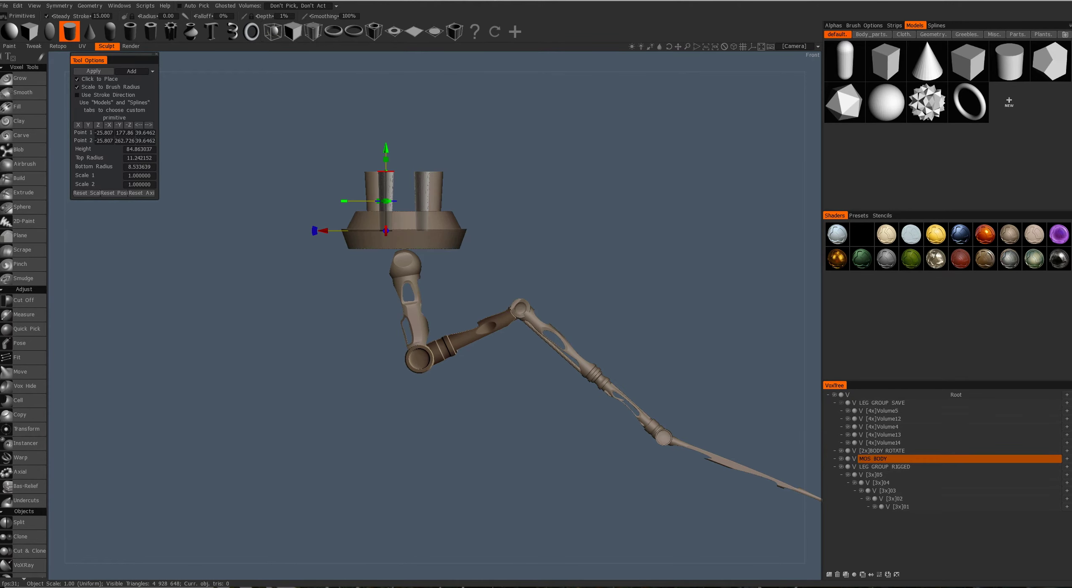
Place a horizontal capsule primitive above the pillars, with height 50 and radius 20.
drag(525, 295, 538, 320)
key(space)
click(356, 193)
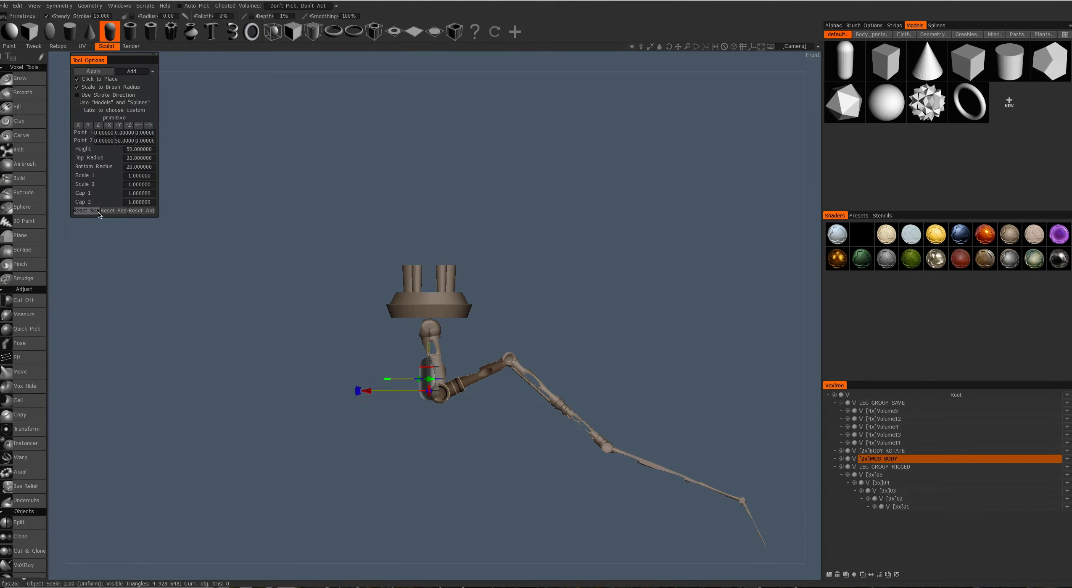
click(360, 240)
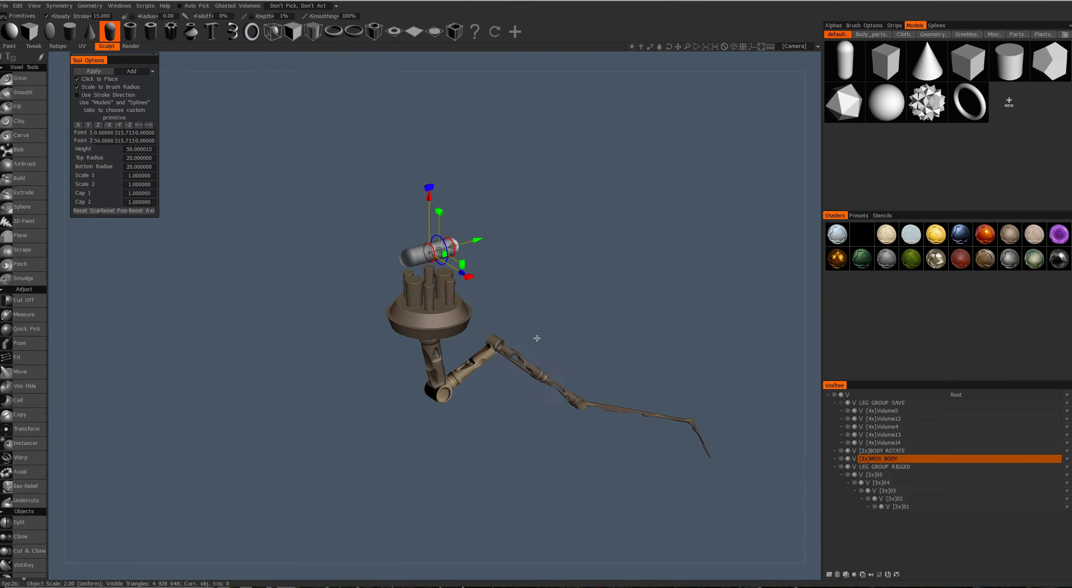
Enlarge the capsule to a height of about 258 and a radius of about 103, and add it to MOS BODY.
right_click(419, 220)
right_click(498, 220)
click(517, 252)
right_click(515, 241)
drag(477, 208, 395, 311)
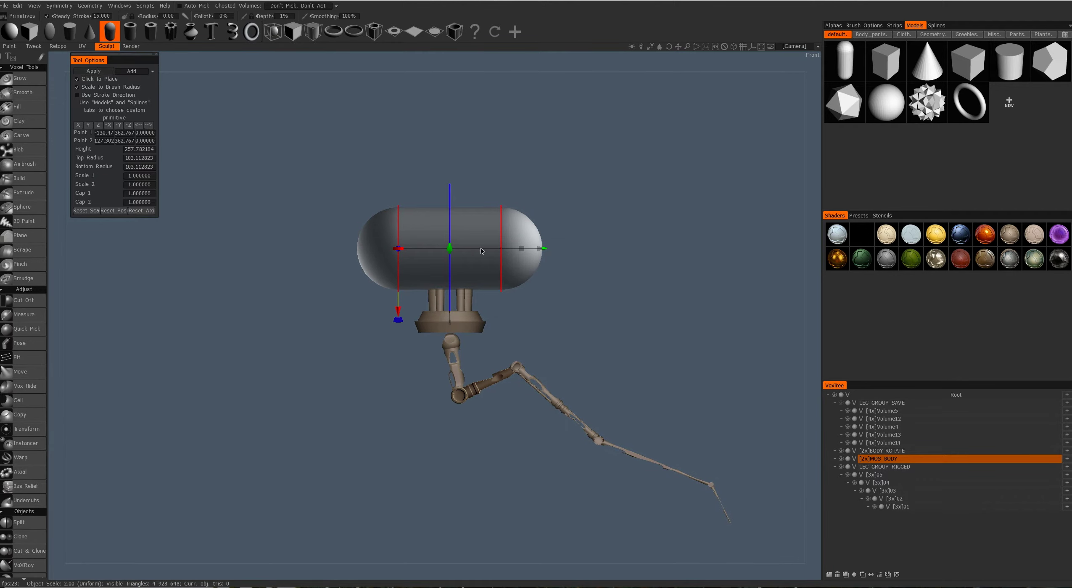
key(Return)
Taper the capsule body's front end with a Pose line selection and bend it downward.
key(space)
click(378, 239)
mouse_move(419, 239)
mouse_down()
mouse_move(593, 270)
mouse_move(547, 248)
mouse_up()
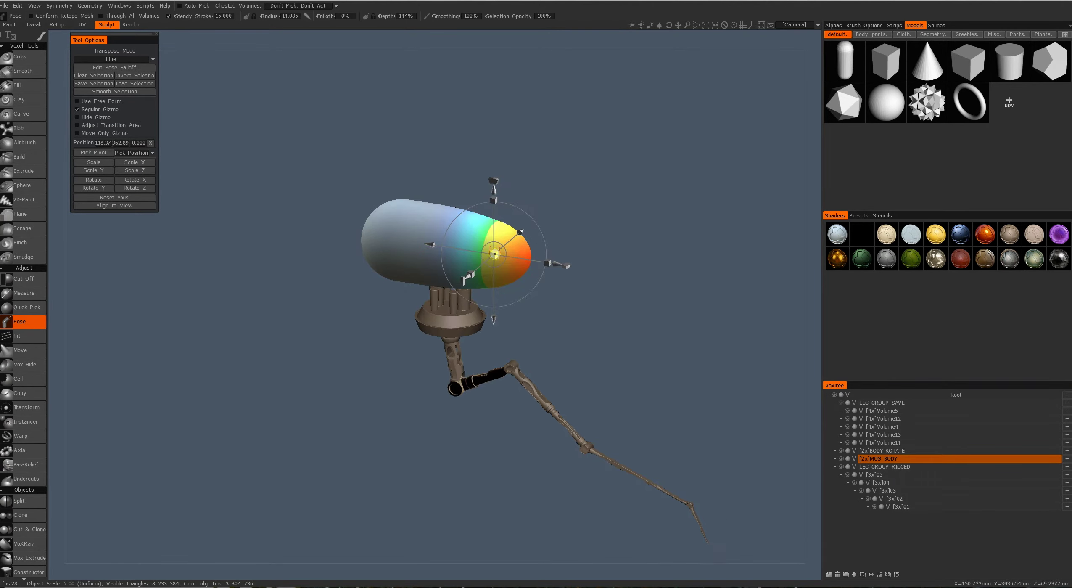
alt+shift+drag(479, 258, 581, 238)
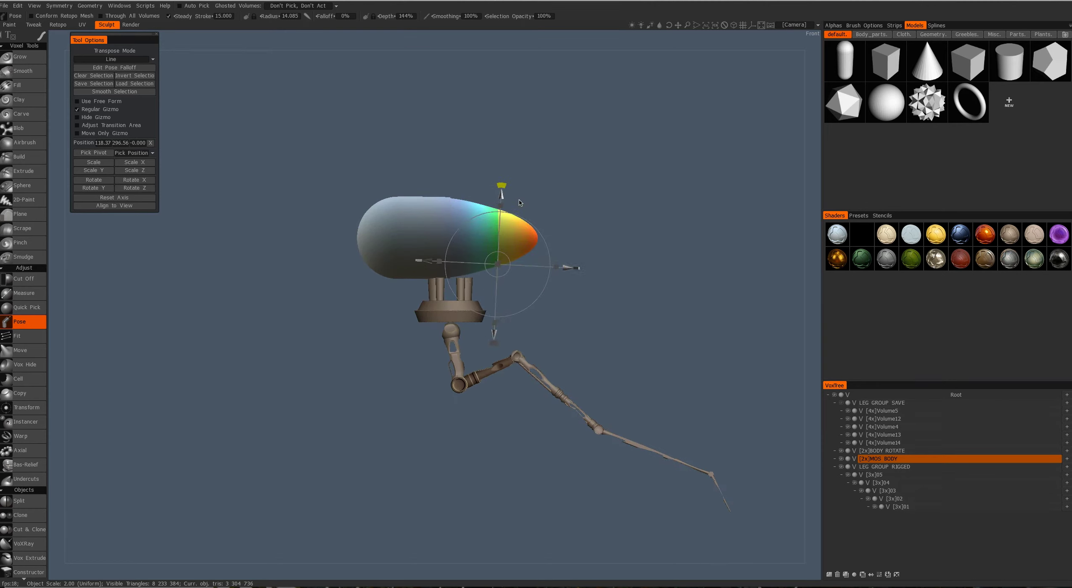
drag(542, 249, 547, 276)
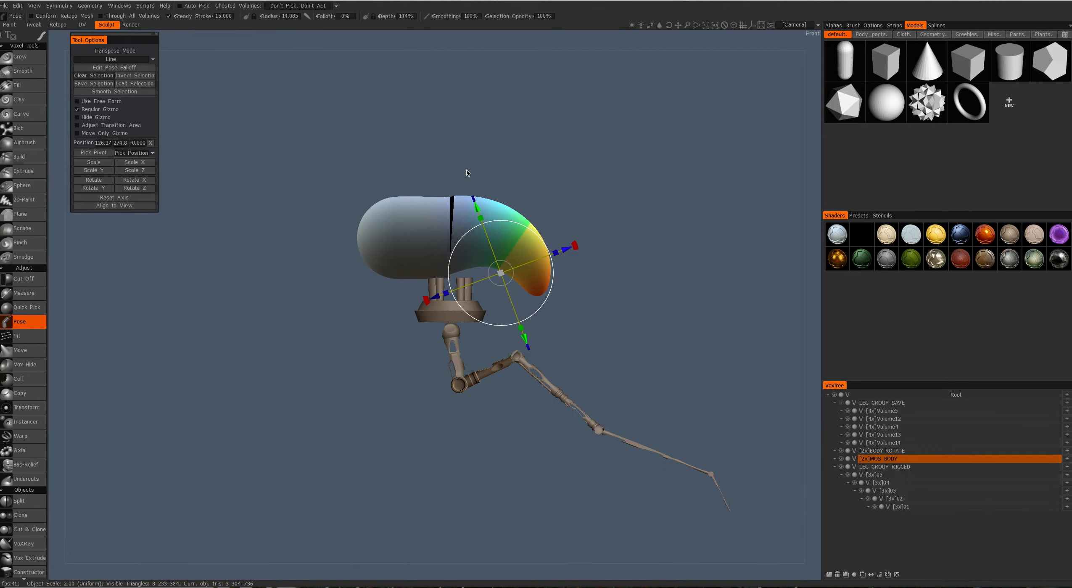
key(space)
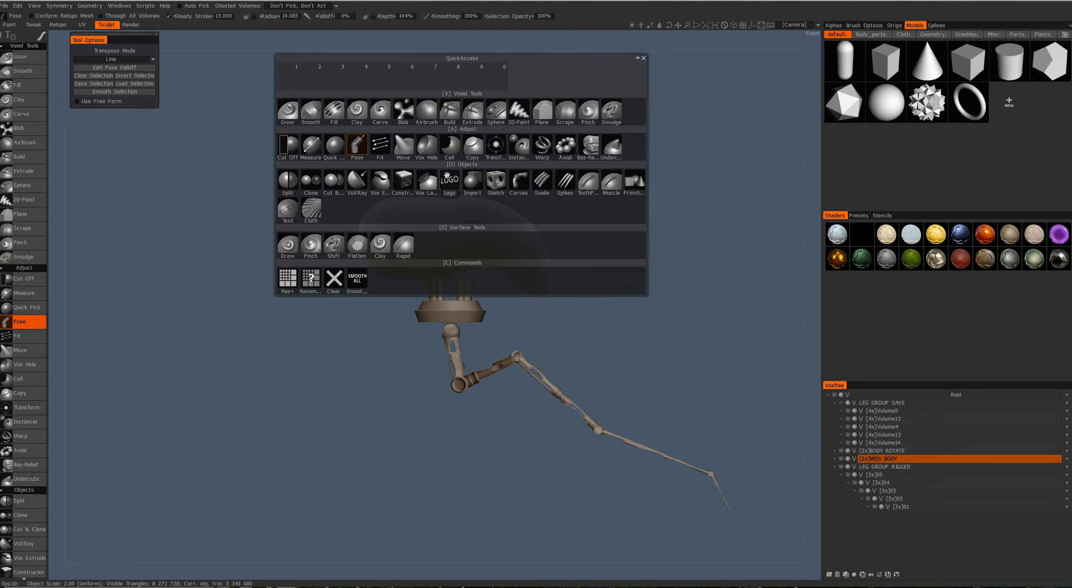
Rotate and reposition the MOS BODY capsule above the pillars with the Transform tool.
click(494, 149)
drag(429, 184, 422, 170)
drag(514, 211, 532, 215)
alt+drag(464, 238, 553, 237)
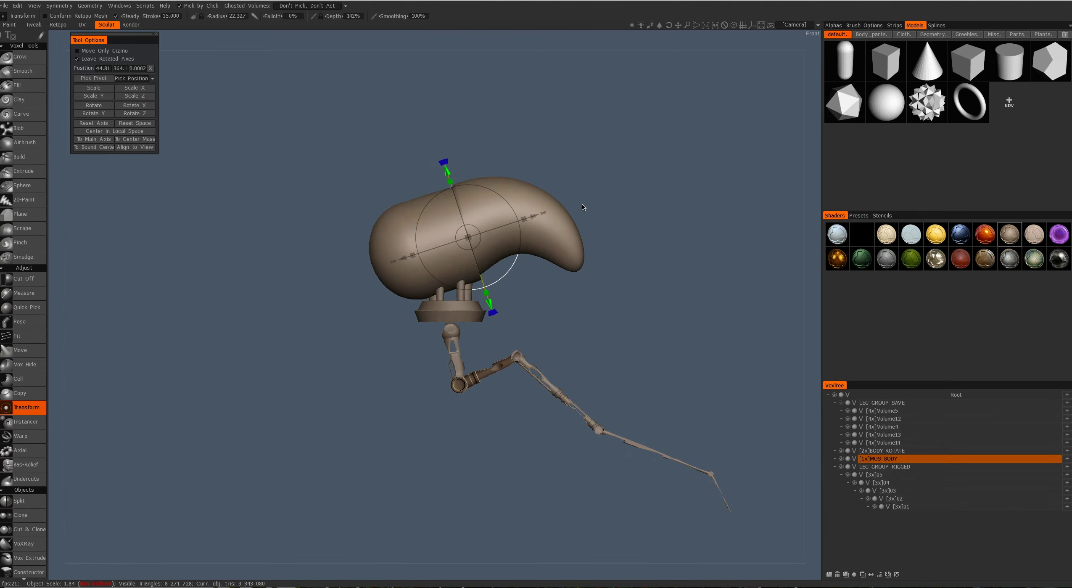
Trim the upper back of MOS BODY along a closed curve with Vox Hide, leaving a dip ahead of the hump.
click(25, 364)
right_click(448, 206)
click(372, 220)
click(400, 202)
click(416, 201)
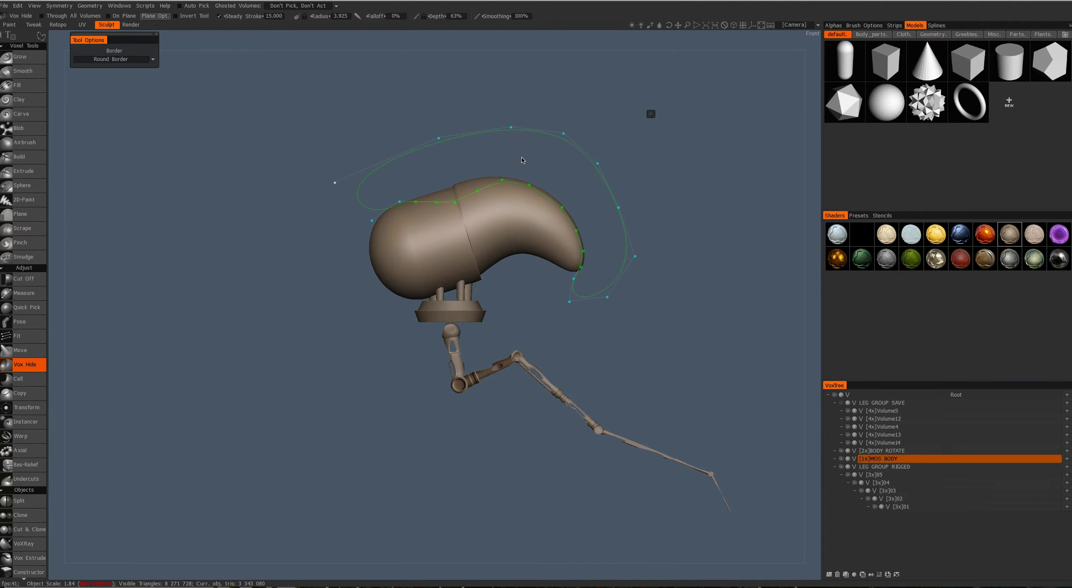
Resample MOS BODY to a lower voxel density.
key(space)
click(602, 231)
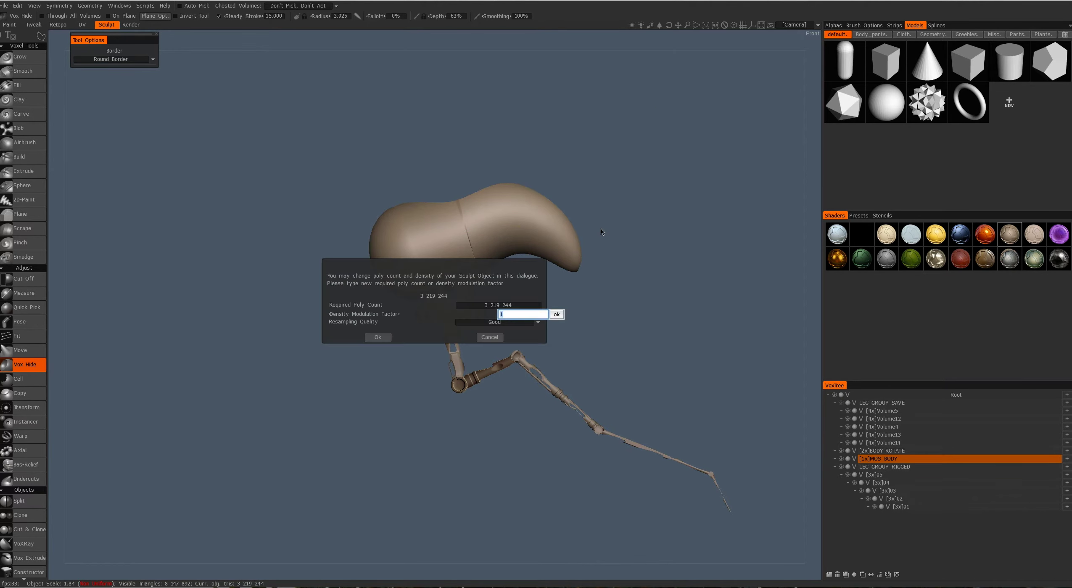
key(Escape)
Slice the sides of MOS BODY flat with Vox Hide and outline a cut along its upper ridge.
middle_drag(530, 232, 541, 254)
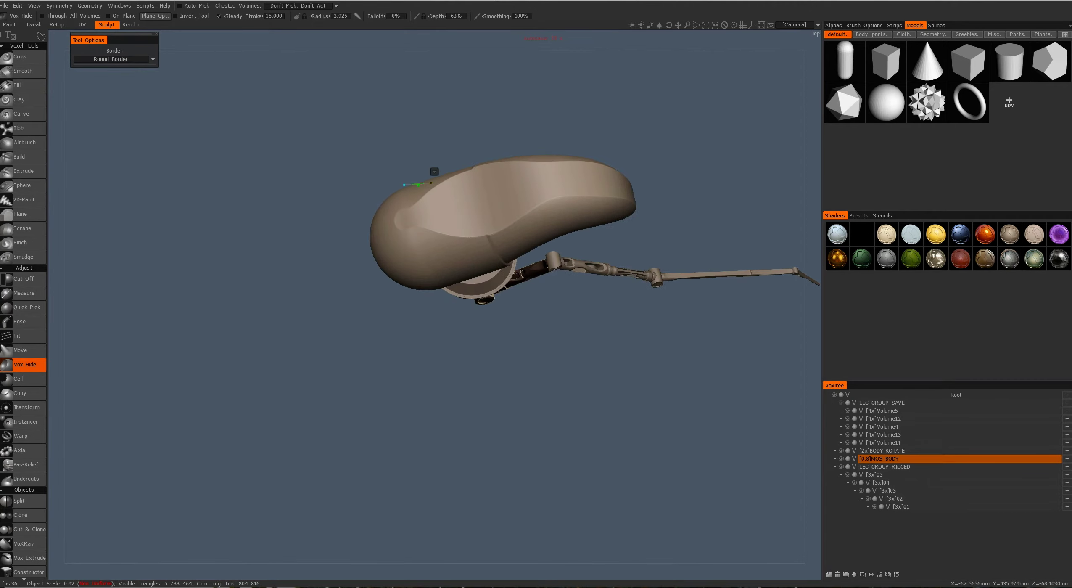
key(Escape)
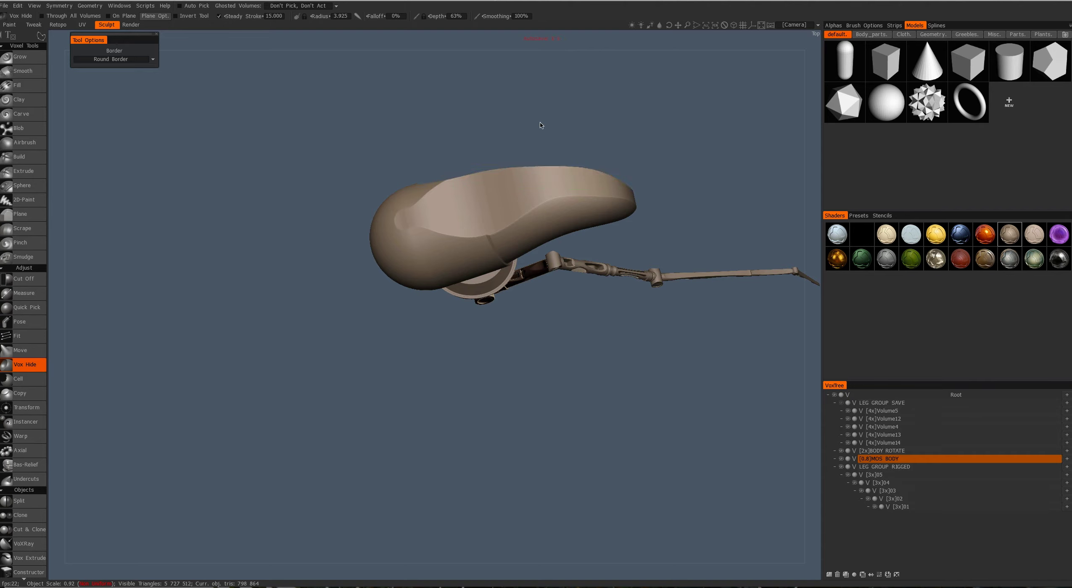
right_click(538, 121)
click(524, 160)
right_click(524, 160)
right_click(467, 147)
click(431, 196)
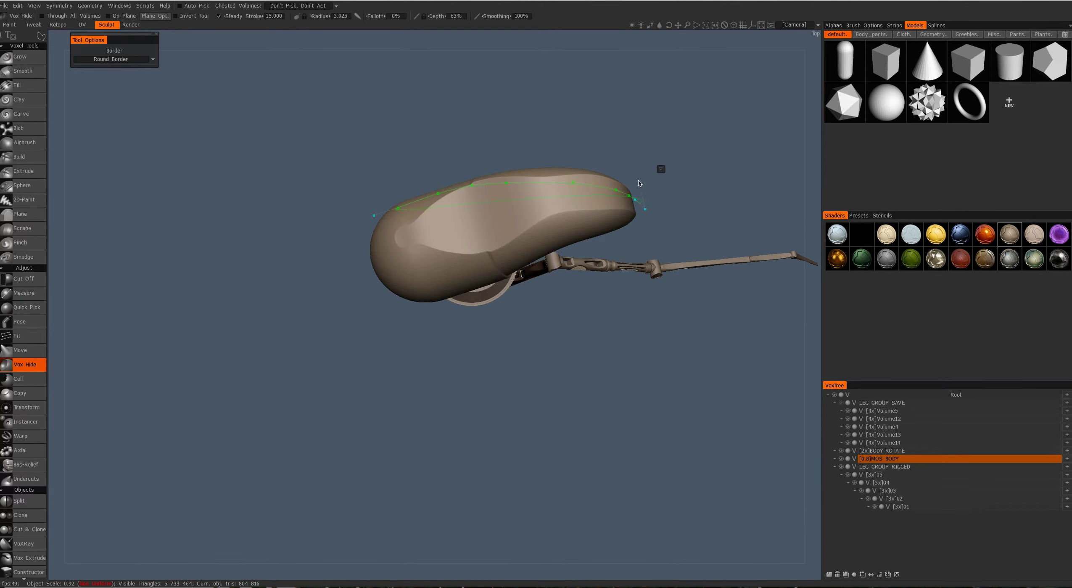
Carve a concave scoop into the body's underside behind the pillars and cut a pointed opening through its tail.
middle_drag(586, 184, 493, 204)
mouse_move(548, 229)
middle_down()
mouse_move(582, 234)
mouse_move(505, 191)
middle_up()
mouse_move(549, 158)
middle_down()
mouse_move(502, 191)
mouse_move(517, 210)
mouse_move(608, 178)
middle_up()
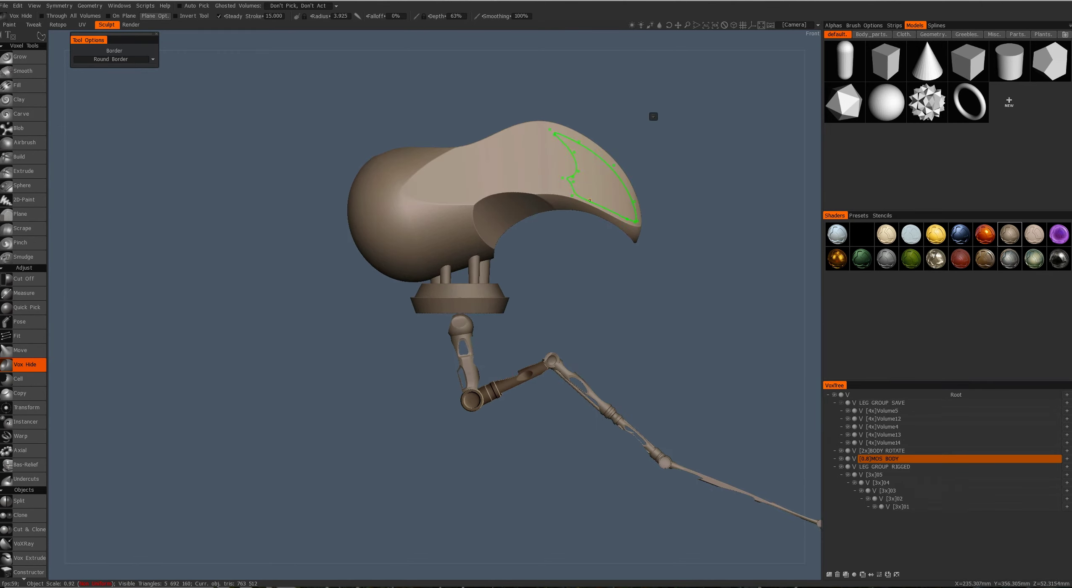
click(551, 131)
click(89, 6)
click(97, 167)
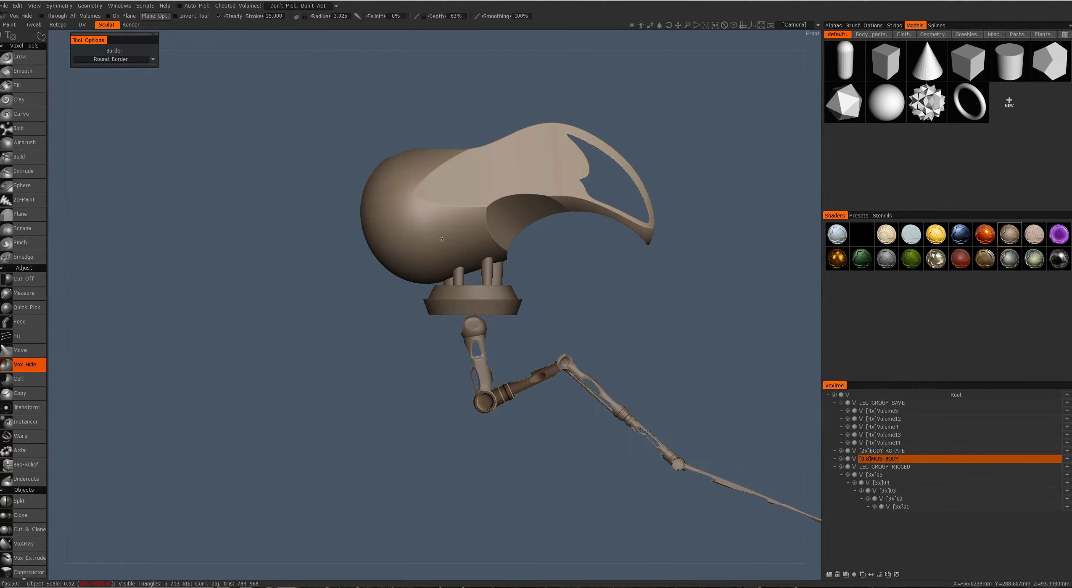
Create a new top-level volume named INJECT.
click(830, 575)
text(INJECT)
key(Return)
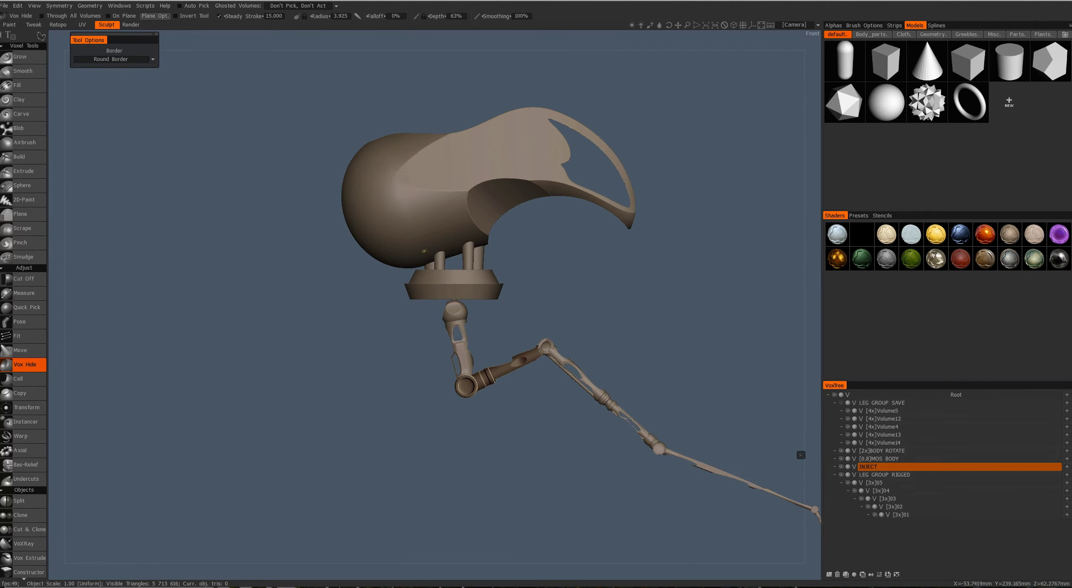
Subtract a slanted cylinder about 375 high with a radius of about 67.5 from the front of MOS BODY.
key(space)
click(446, 216)
click(69, 31)
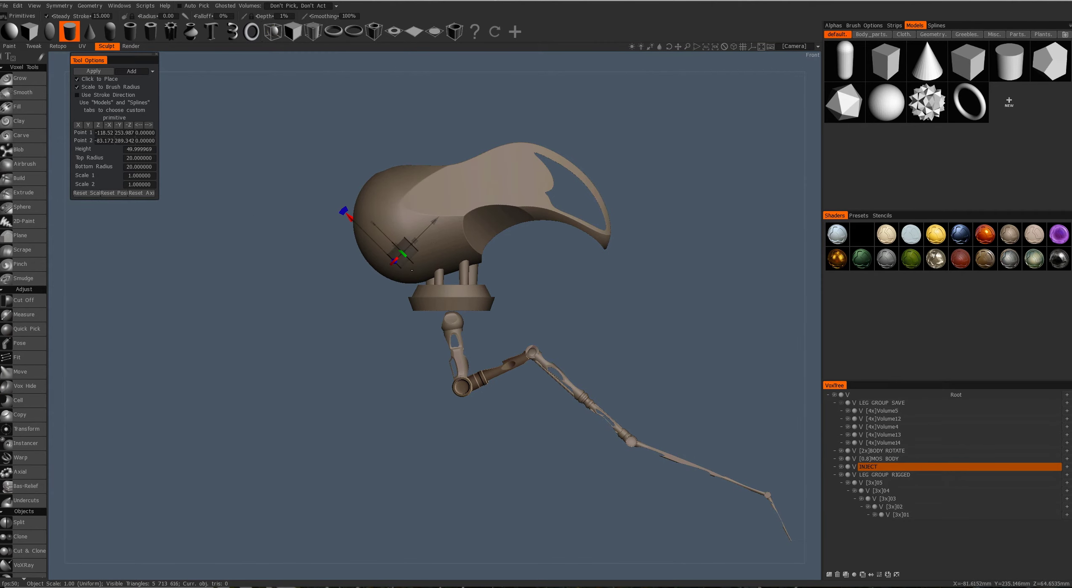
drag(428, 220, 432, 103)
scroll(277, 263, up, 2)
click(153, 71)
click(131, 85)
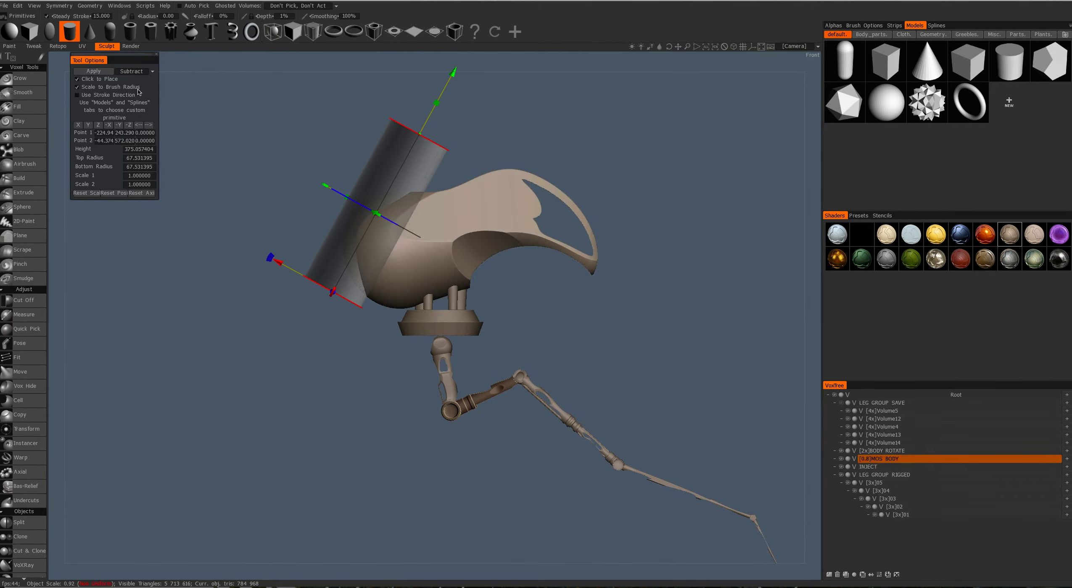
key(Return)
Narrow the slanted cylinder to a radius of about 55.9, shorten it and add it to INJECT as the head.
key(space)
click(474, 252)
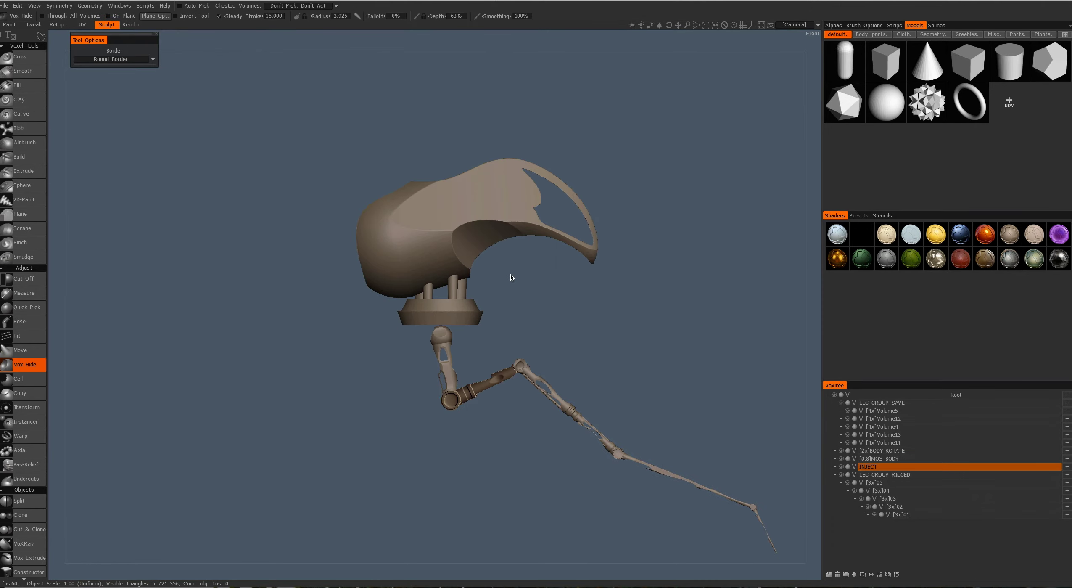
key(space)
key(ctrl+z)
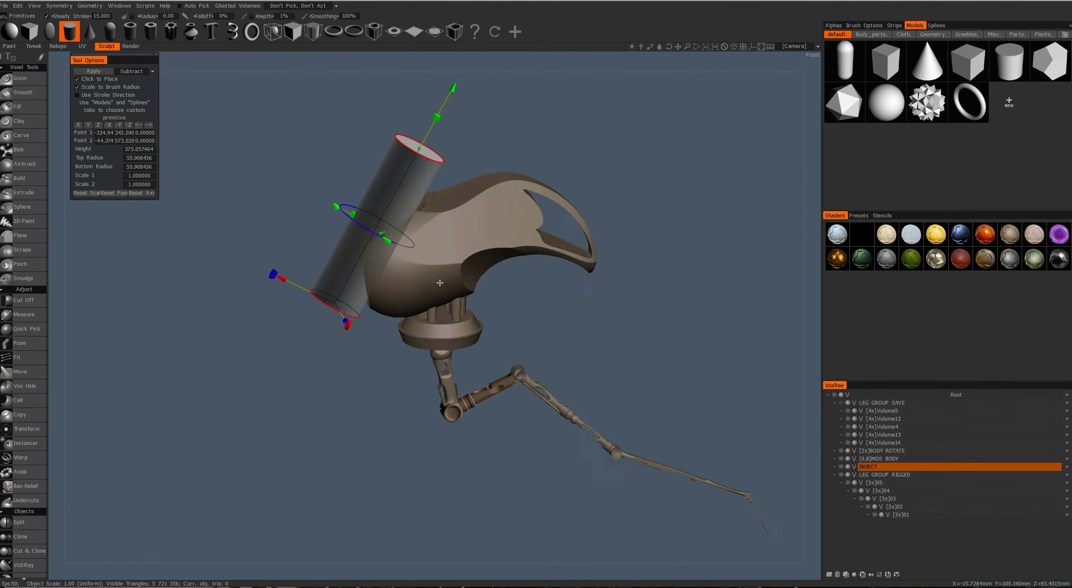
drag(327, 291, 327, 296)
key(Return)
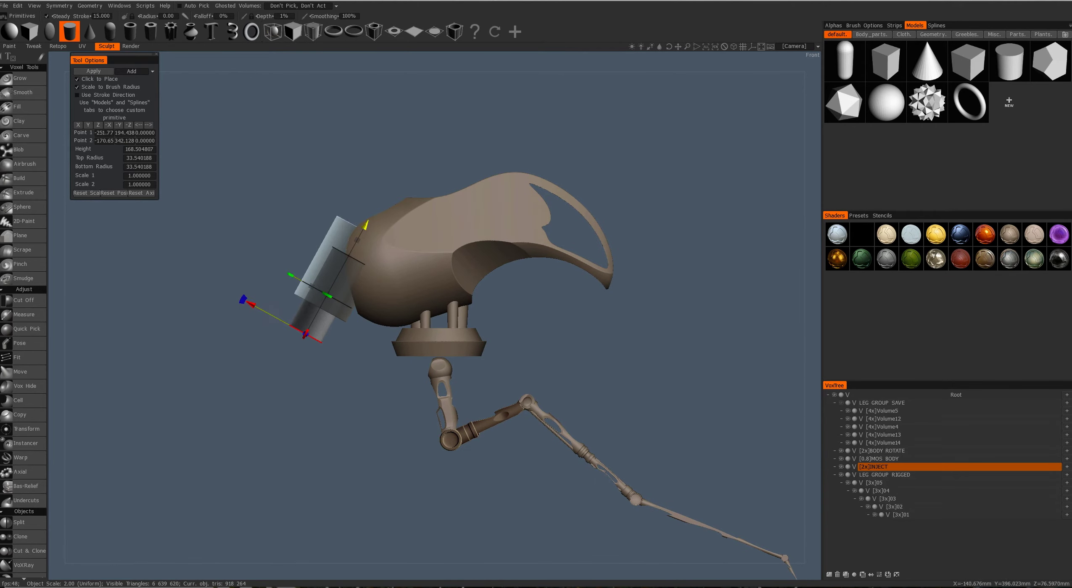
Add a narrower nozzle cylinder, about 168.5 high with a radius of about 33.5, to the lower end of the INJECT head.
drag(253, 303, 256, 305)
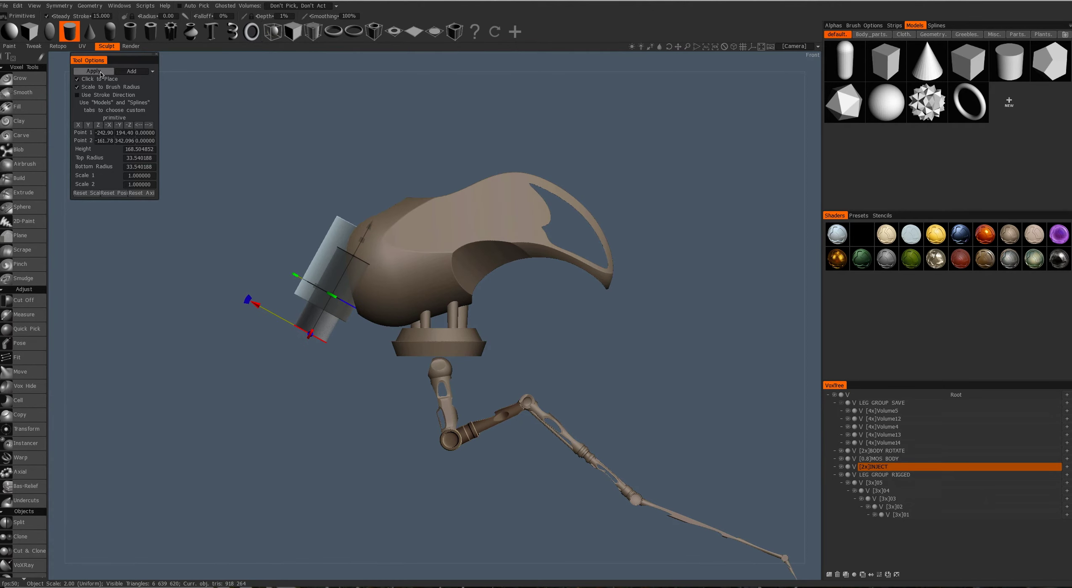
drag(242, 328, 164, 349)
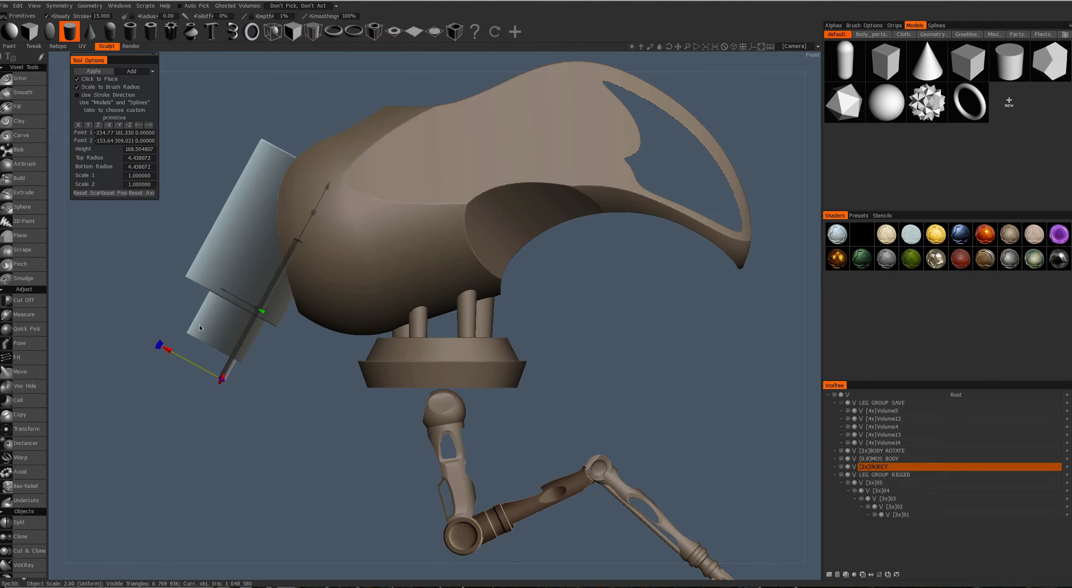
Add a stepped needle below the nozzle from thin cylinders about 183.5 high, with radii of about 3.2 and 5.5.
scroll(217, 384, up, 3)
scroll(216, 383, up, 5)
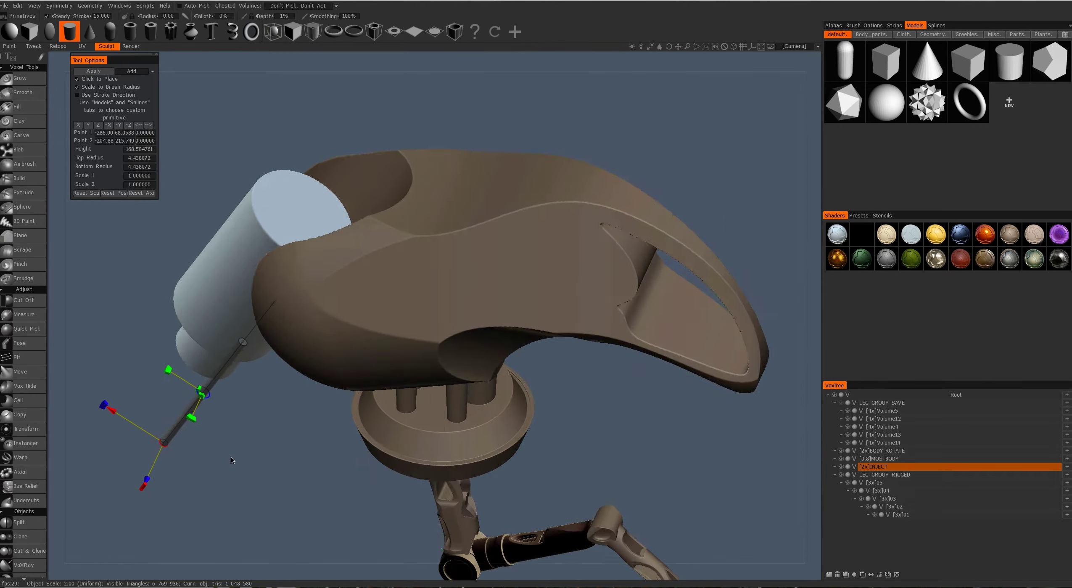
drag(416, 295, 419, 234)
scroll(403, 307, down, 5)
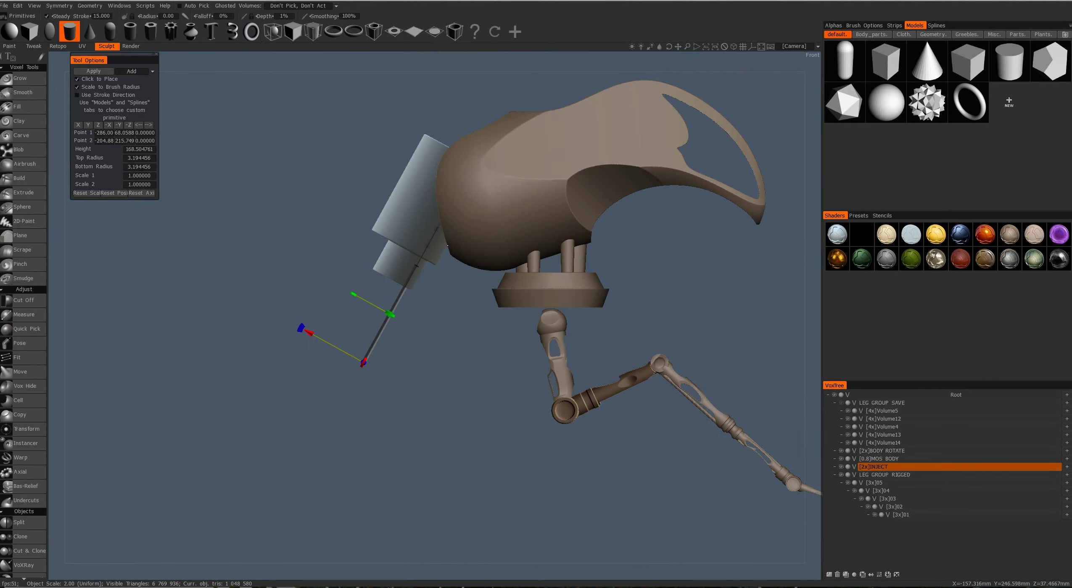
scroll(399, 308, up, 5)
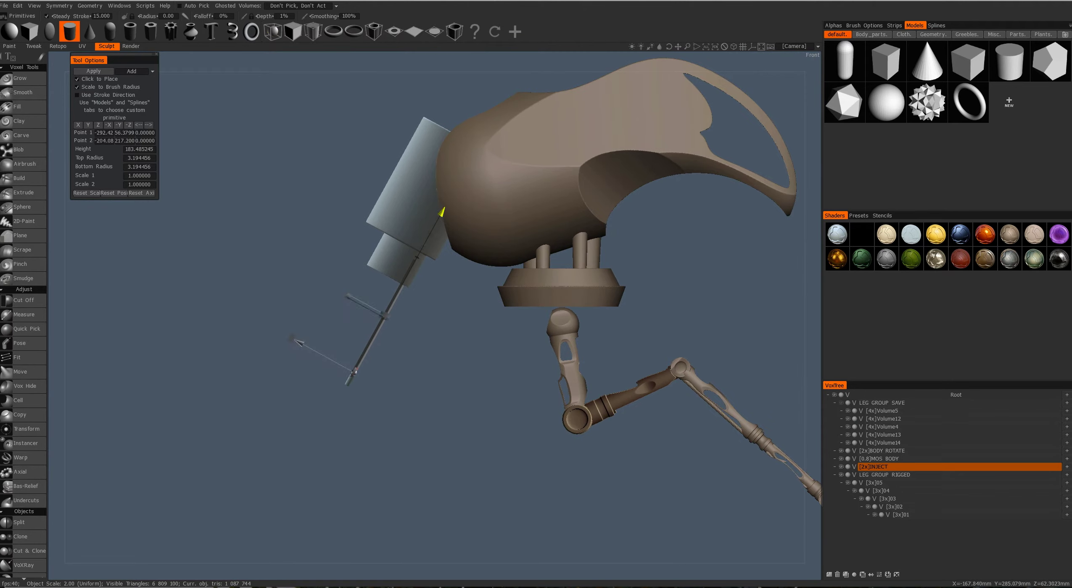
click(95, 72)
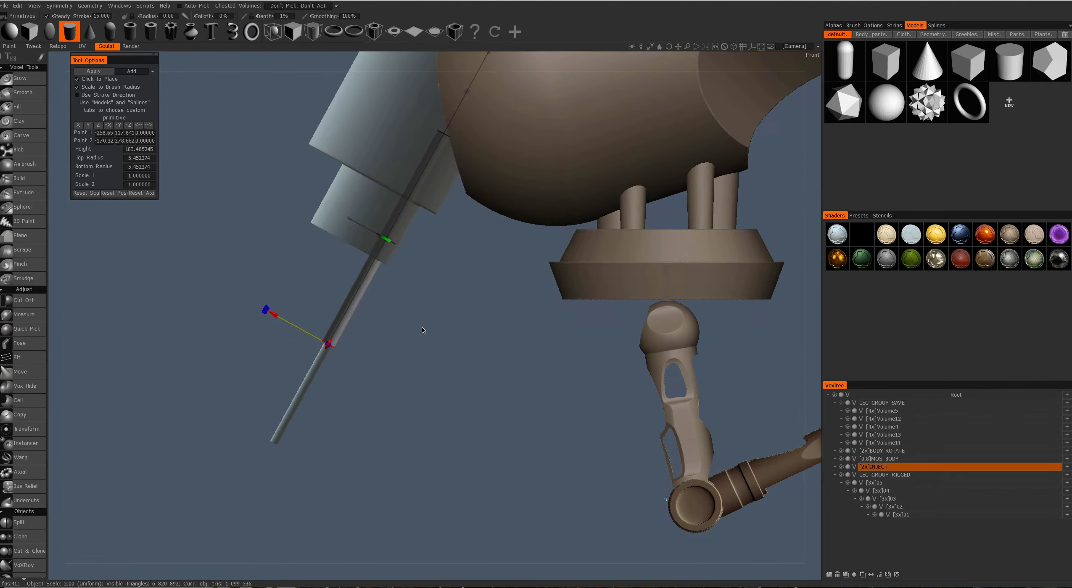
Cut the needle tip to a point and carve a curved front profile into the INJECT head with Vox Hide.
key(space)
click(299, 271)
drag(281, 463, 391, 154)
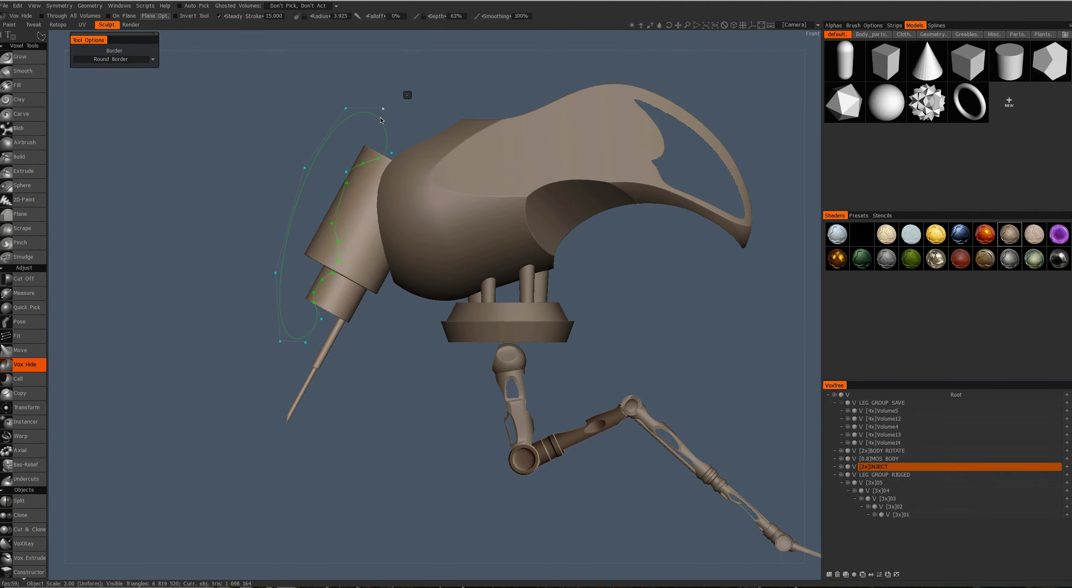
key(Return)
drag(380, 119, 349, 252)
Trim the front and side edges of the nozzle below the INJECT head.
click(339, 333)
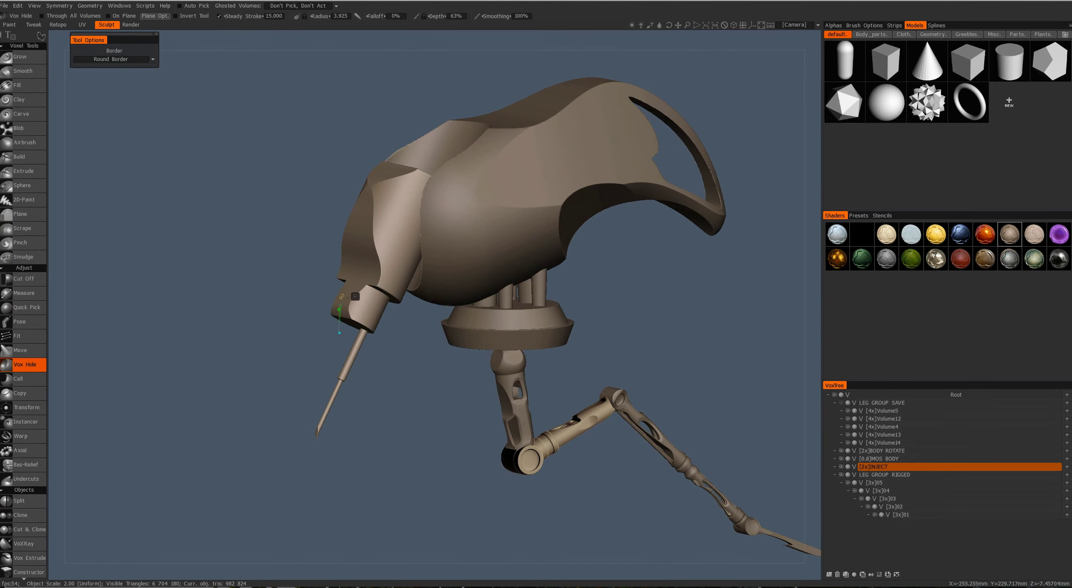
key(Return)
drag(333, 273, 390, 328)
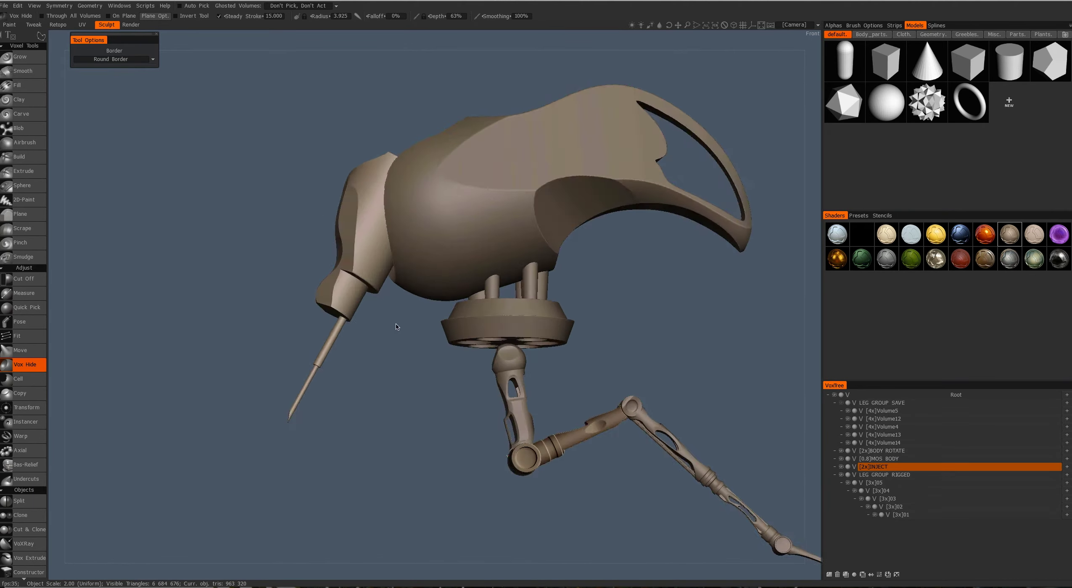
scroll(419, 349, up, 5)
click(409, 393)
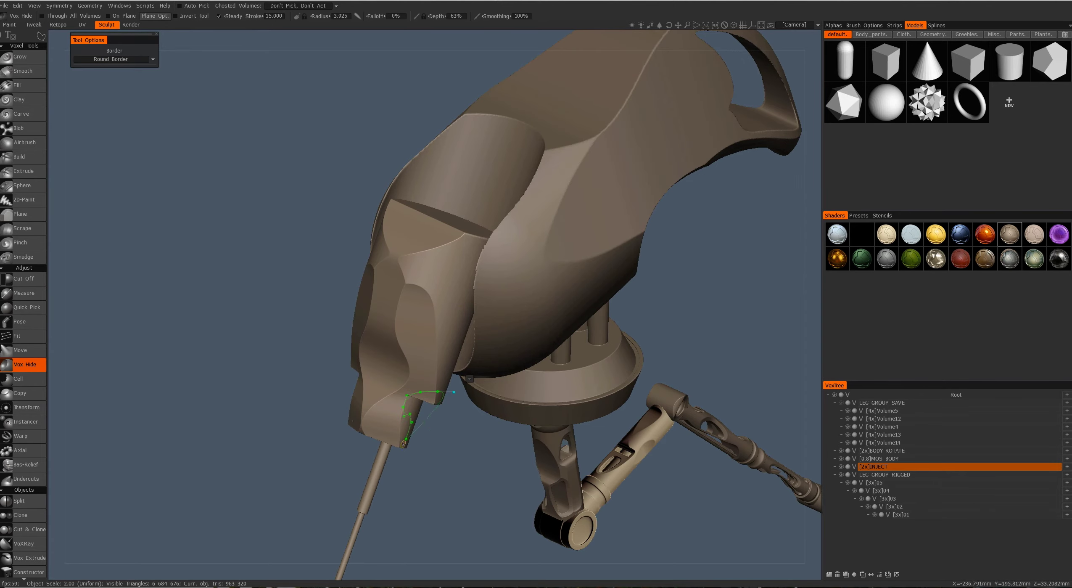
key(Return)
Cut a long pointed opening through the INJECT head and a small triangular opening through the nozzle.
drag(459, 415, 370, 293)
click(340, 325)
key(Return)
key(Return)
key(Return)
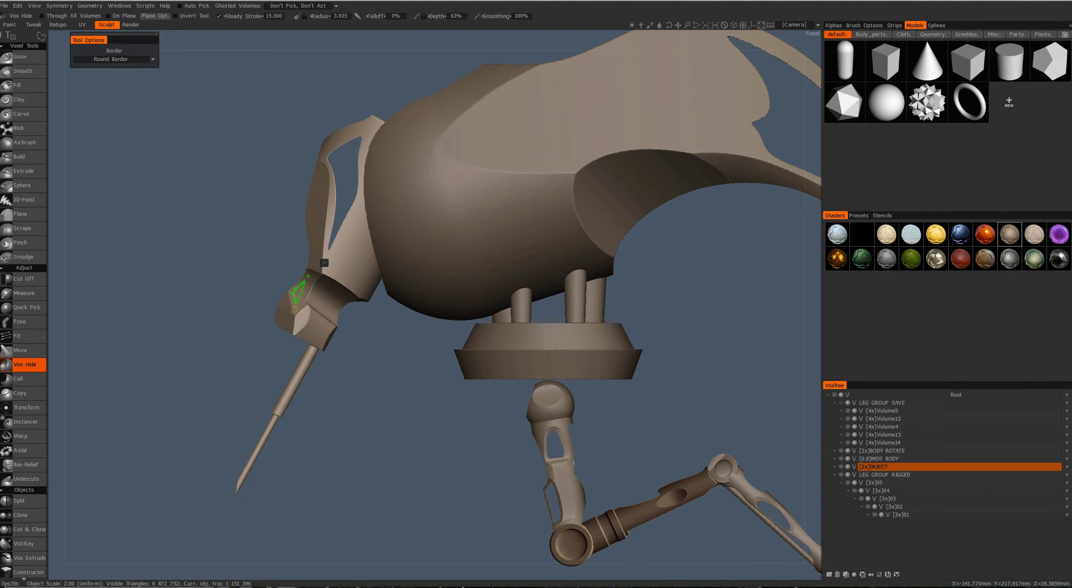
key(Return)
drag(286, 314, 354, 340)
scroll(410, 369, down, 5)
scroll(410, 368, up, 6)
Apply a slanted cylinder about 104 high with a radius of about 17 behind the top of the INJECT head.
key(p)
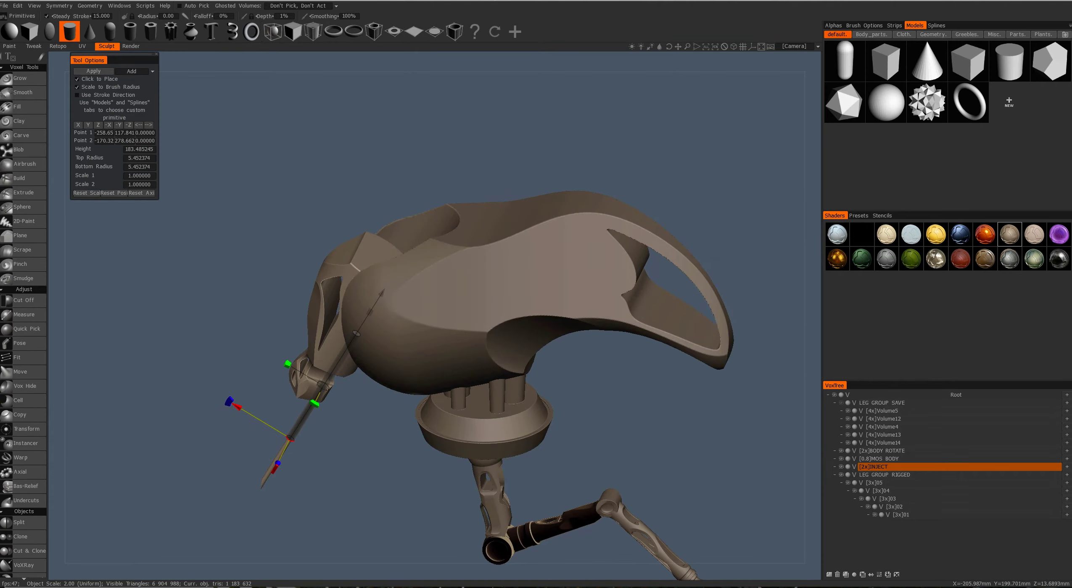
scroll(331, 382, up, 2)
drag(331, 381, 378, 294)
scroll(336, 333, down, 2)
click(337, 332)
scroll(394, 241, up, 4)
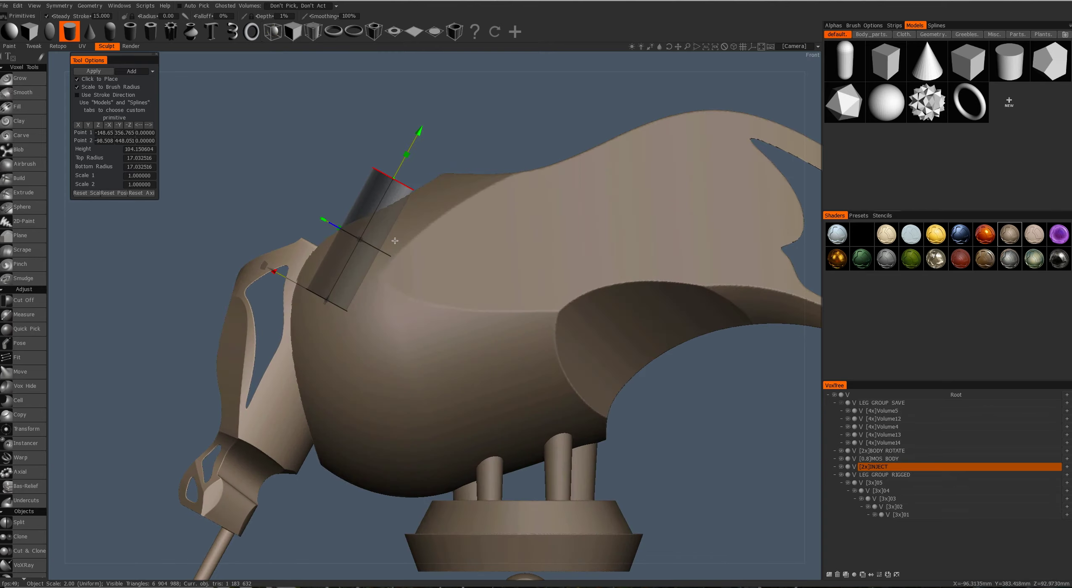
click(93, 72)
Subtract mirrored slanted cylinders about 252 high with a radius of about 18.7 from the front sides of MOS BODY.
drag(320, 235, 383, 355)
scroll(397, 311, down, 5)
drag(397, 311, 509, 326)
click(349, 316)
drag(439, 293, 93, 81)
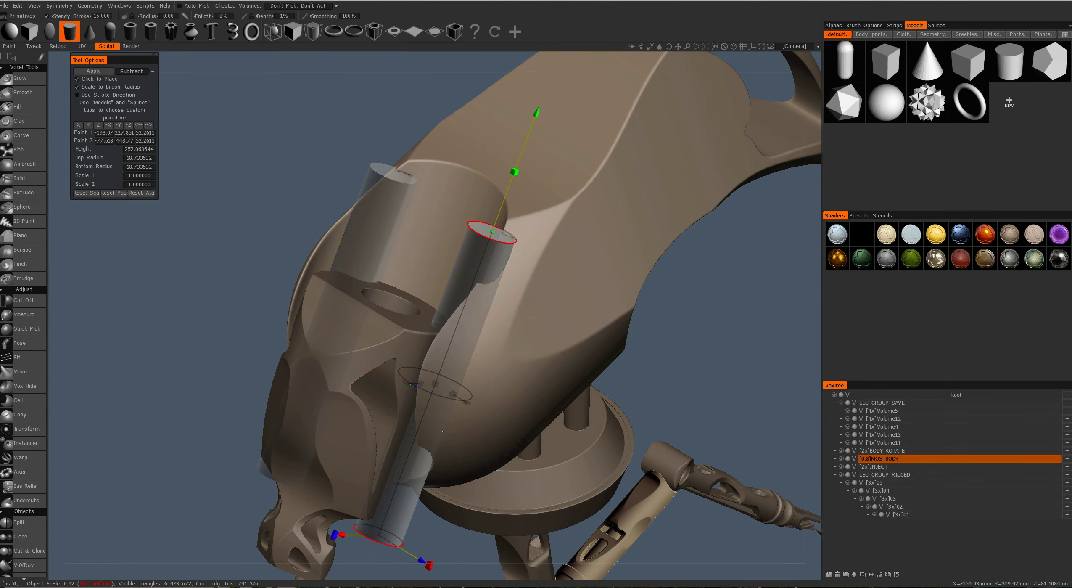
drag(543, 335, 434, 259)
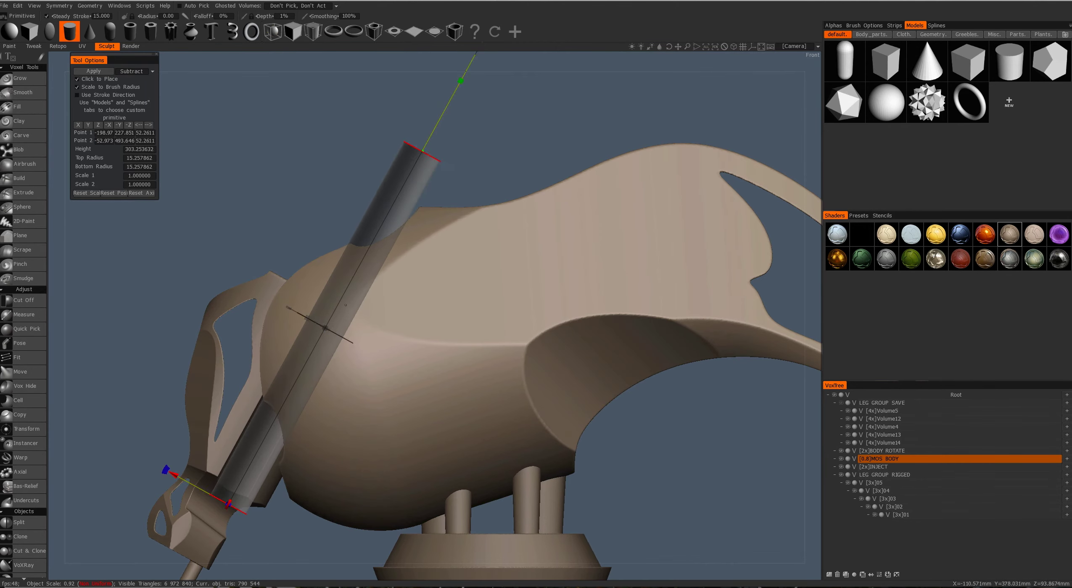
Add mirrored tubes about 280 high with a radius of about 15.3 to INJECT, running through the new body channels.
drag(446, 142, 437, 227)
key(Down)
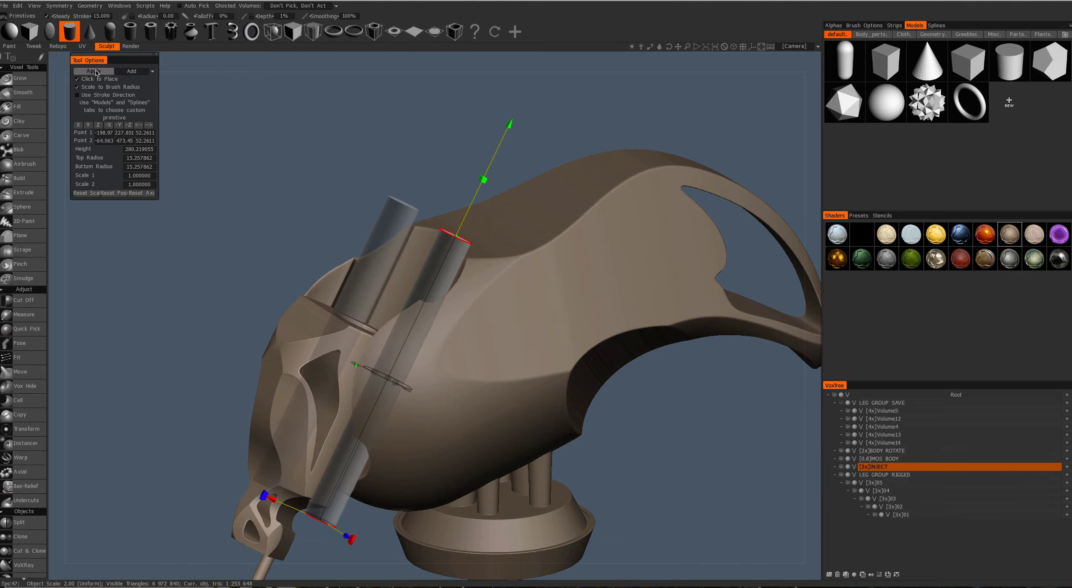
click(96, 71)
Add a short central cylinder about 67.8 high with a radius of about 16.5 to INJECT, and position a subtractive copy further along its axis.
drag(496, 416, 358, 297)
scroll(321, 224, up, 5)
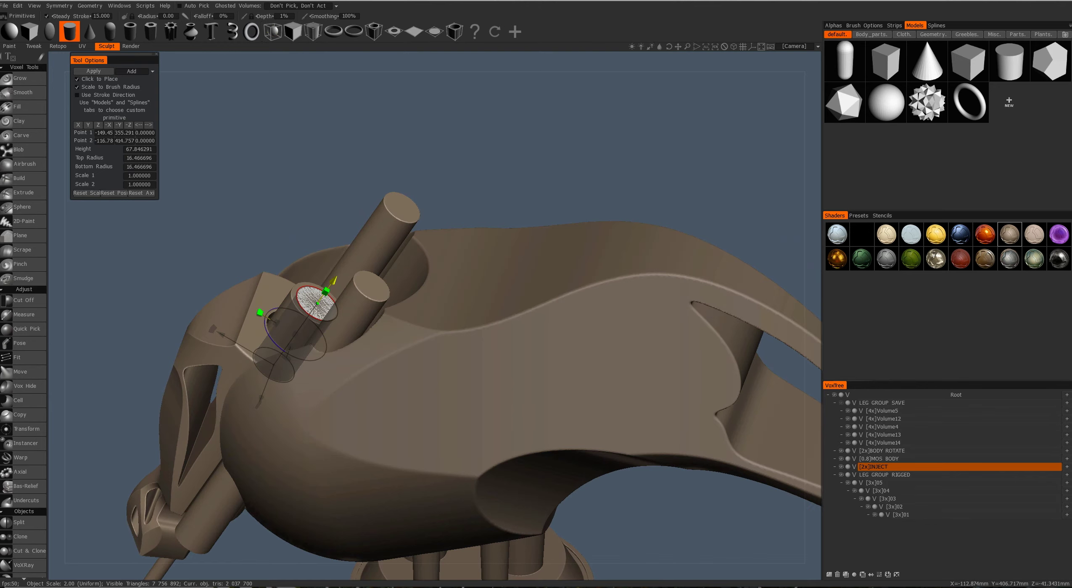
click(106, 79)
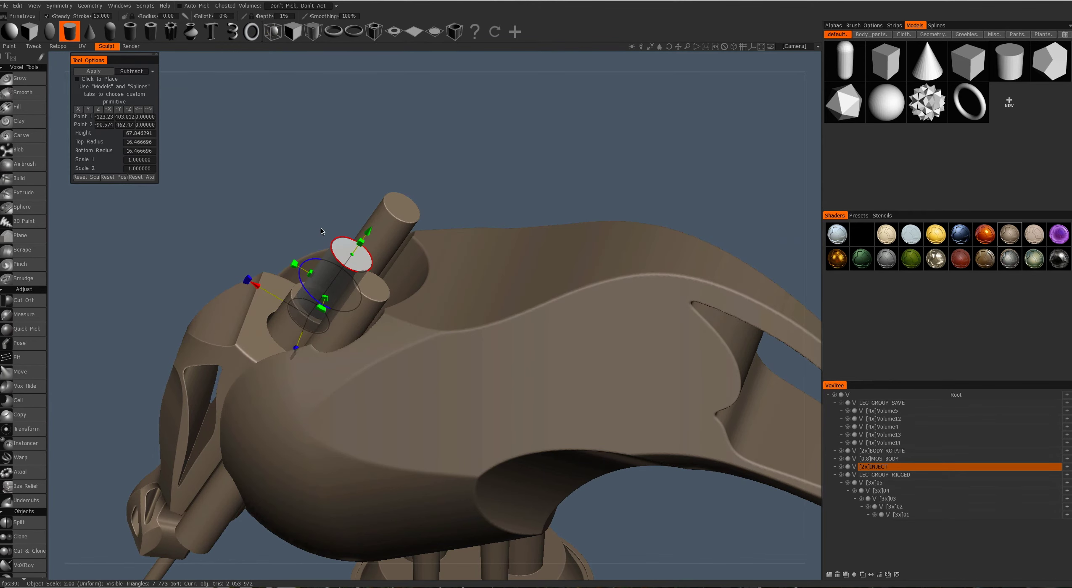
drag(321, 231, 344, 253)
Cut a curved notch into the upper front edge of MOS BODY around the protruding tubes with Vox Hide.
key(space)
click(446, 281)
drag(420, 270, 395, 186)
key(space)
key(space)
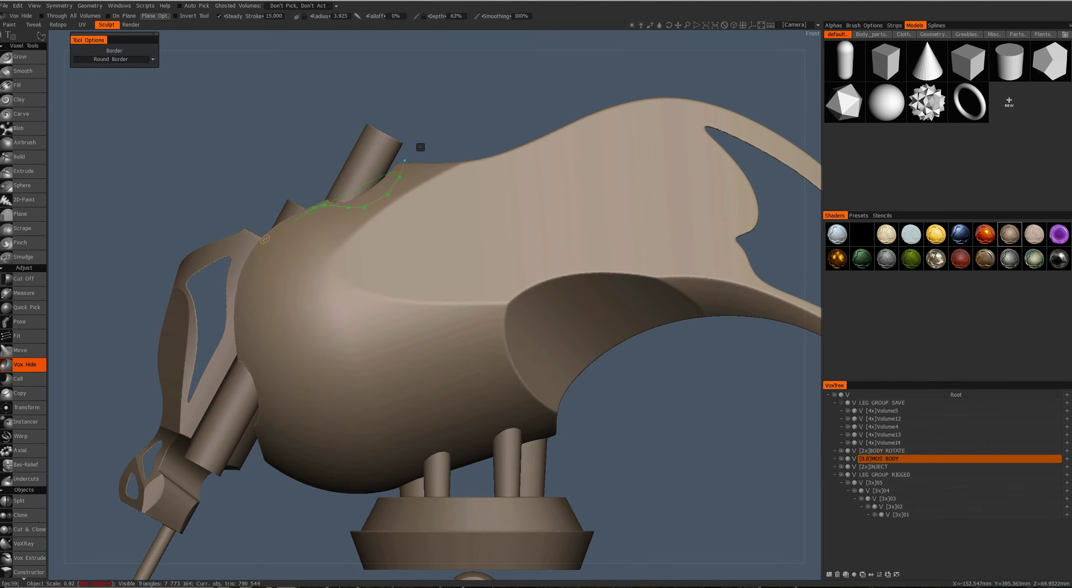
key(Return)
Trim the front edge of MOS BODY beside the tube and slice a rounded facet into its lower front side.
click(236, 354)
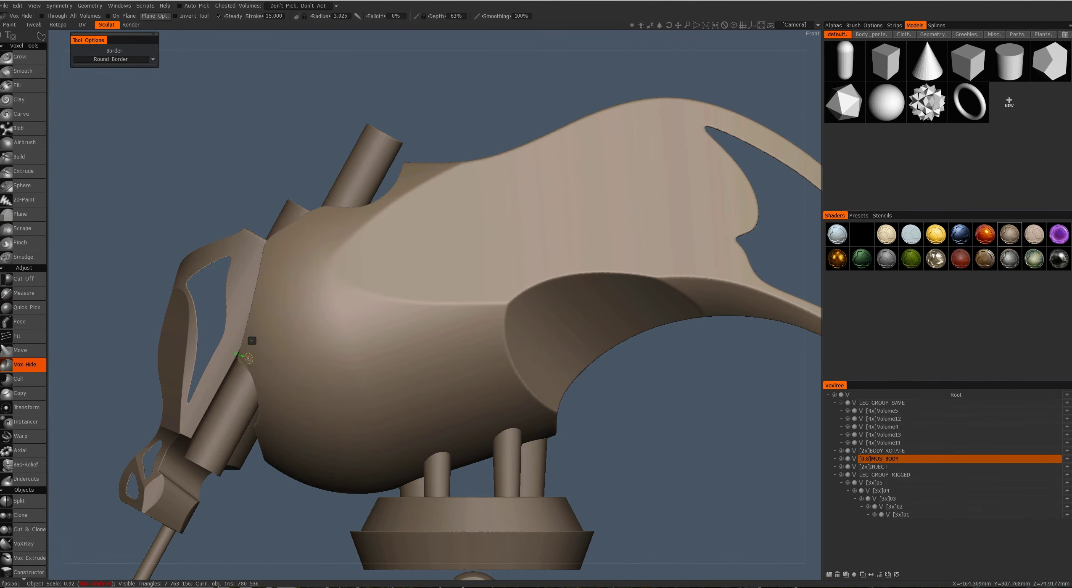
key(Return)
middle_drag(196, 349, 356, 398)
middle_drag(267, 433, 422, 413)
scroll(422, 414, up, 5)
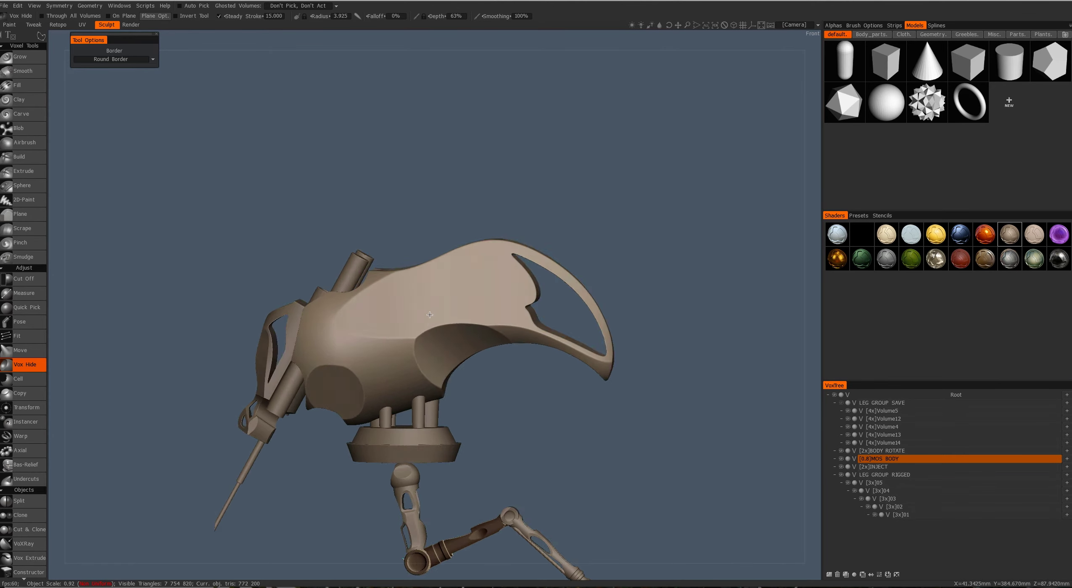
Outline the upper back of MOS BODY and build a cover shell there with Vox Layer, using offset 2 and thickness 2.
click(252, 149)
click(271, 142)
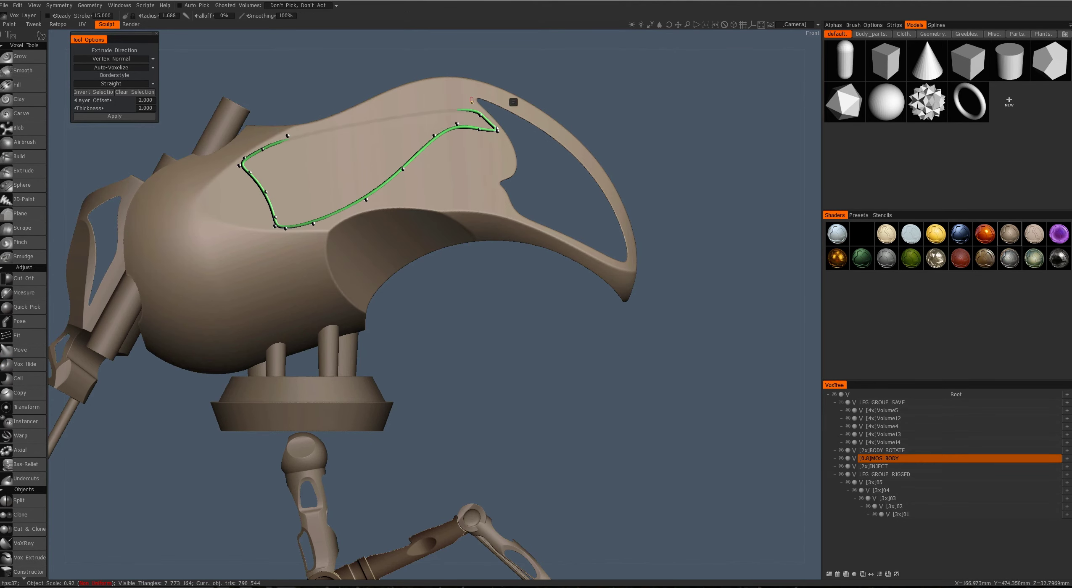
middle_drag(421, 414, 422, 446)
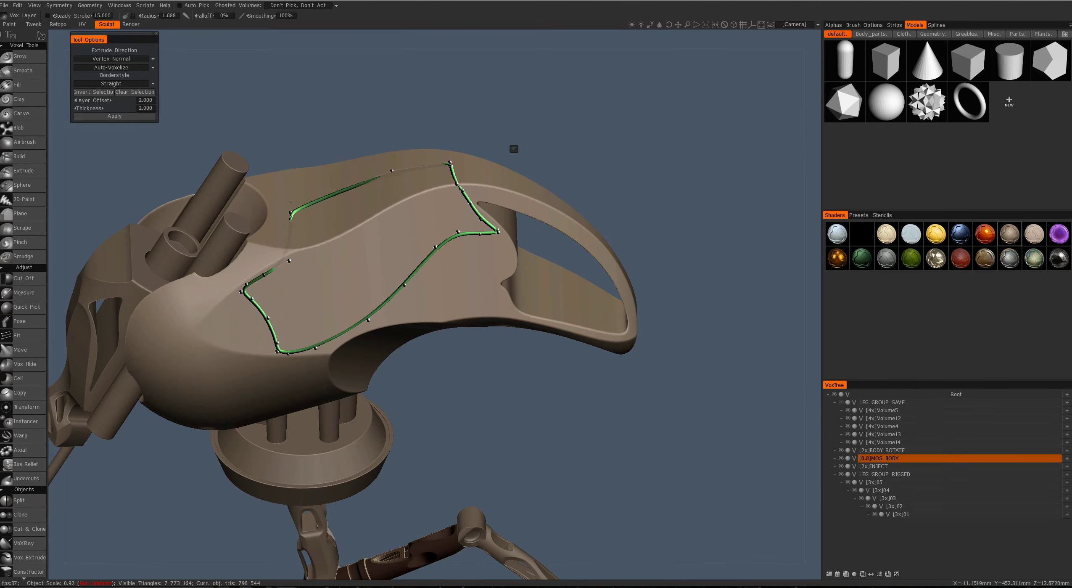
key(Return)
middle_drag(222, 160, 222, 200)
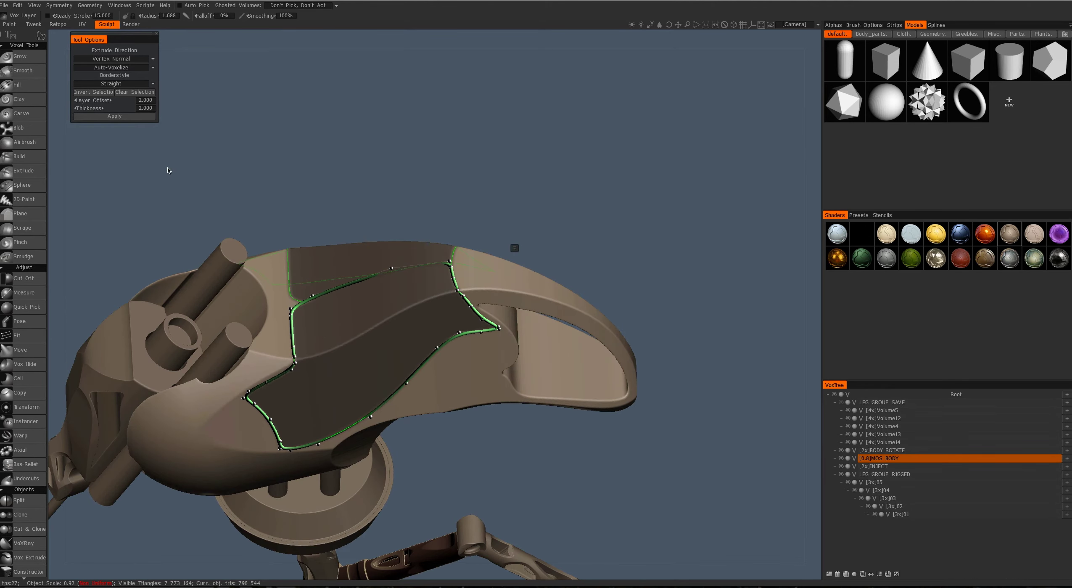
Trim the front edge of the cover shell into a smooth curve behind the tubes with Vox Hide.
key(space)
click(397, 306)
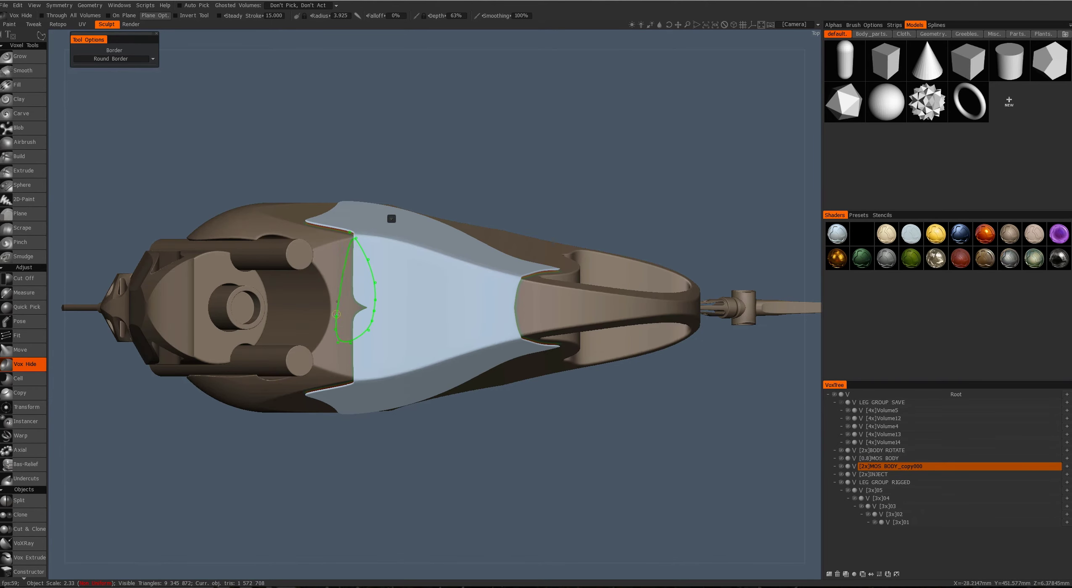
mouse_move(398, 293)
middle_down()
mouse_move(341, 358)
mouse_move(345, 379)
middle_up()
middle_drag(369, 338, 324, 164)
scroll(455, 253, up, 3)
Add mirrored tapered cylinders about 105.9 high with radii of about 7.9 and 12.3 along the upper side edges of the cover shell.
key(space)
click(604, 213)
click(322, 163)
scroll(206, 166, up, 3)
drag(206, 166, 235, 139)
middle_drag(235, 138, 320, 236)
drag(414, 240, 410, 248)
middle_drag(410, 248, 269, 345)
drag(269, 345, 260, 337)
middle_drag(260, 337, 243, 286)
drag(453, 274, 456, 271)
middle_drag(456, 271, 411, 300)
click(93, 71)
middle_drag(252, 210, 442, 337)
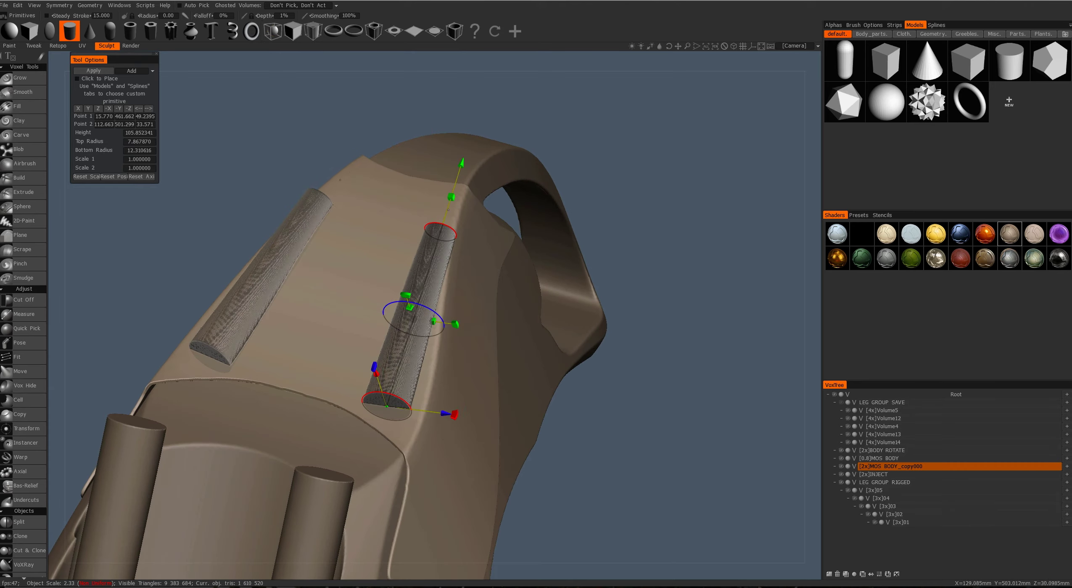
Subtract slimmer tapered cylinders about 102.4 high with radii of about 6.9 and 10.7 to hollow hinge grooves in the cover shell.
middle_drag(446, 412, 294, 189)
click(132, 71)
click(141, 89)
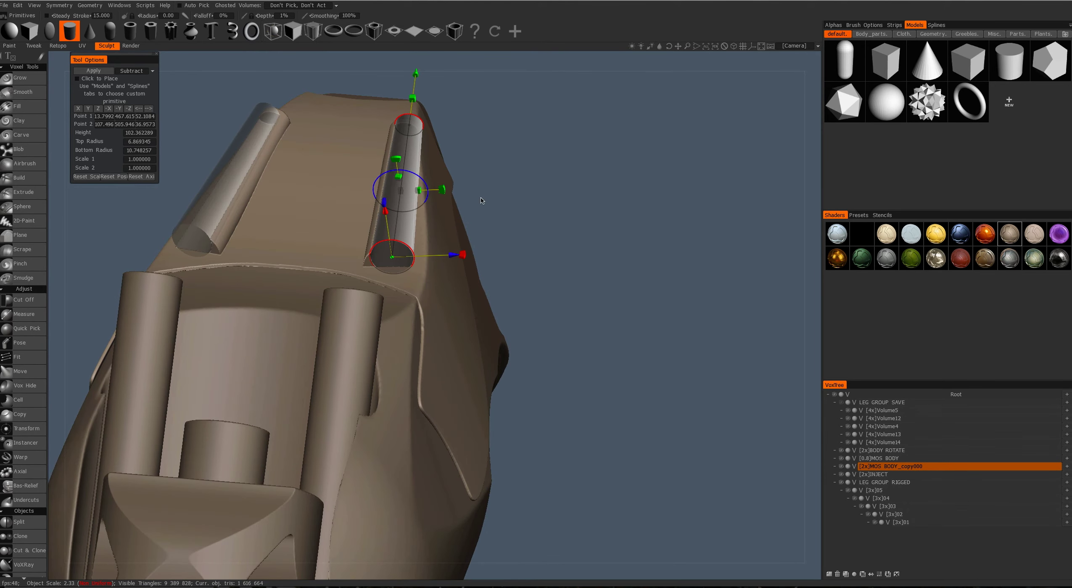
key(Return)
Create a volume named WING and add tapered hinge pins about 100.4 high with radii of about 6.1 and 9.5 in the grooves.
key(space)
click(483, 202)
middle_drag(483, 202, 515, 256)
key(space)
key(space)
click(829, 574)
text(WING)
key(Return)
key(p)
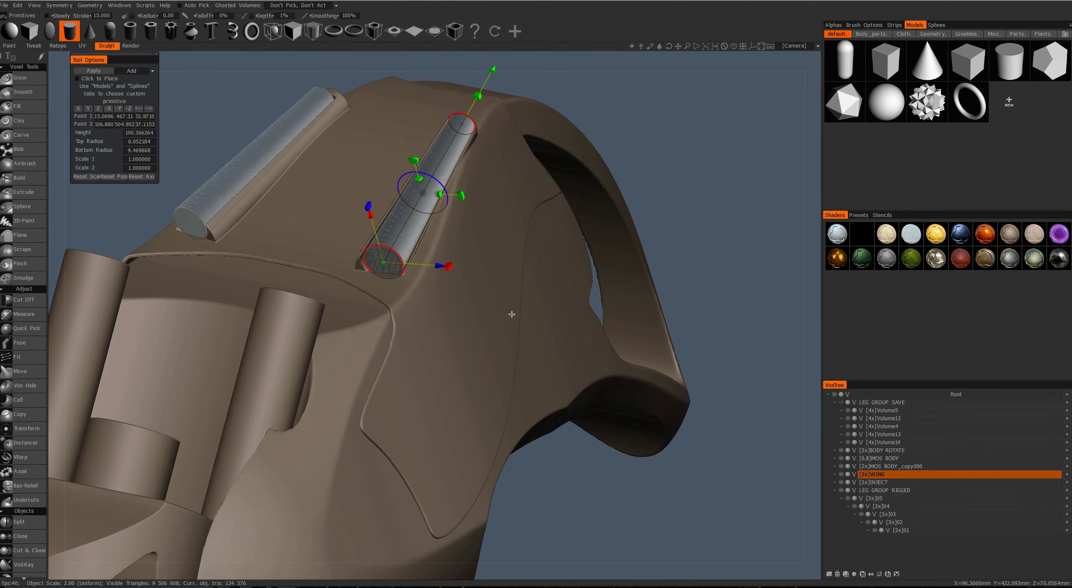
scroll(462, 287, down, 5)
middle_drag(521, 346, 485, 235)
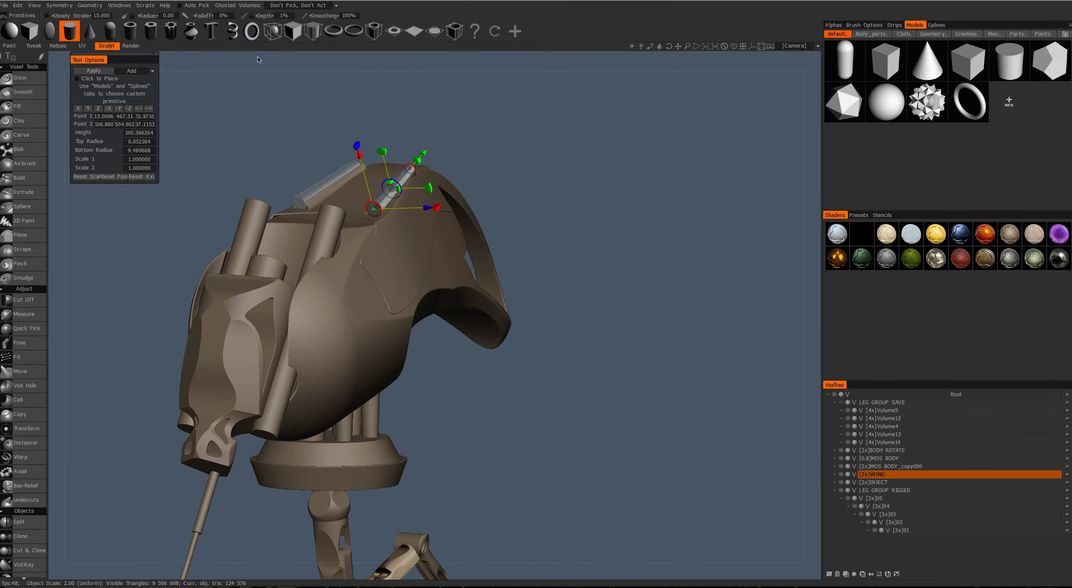
Add mirrored 2x2 patch plates with a thickness of 4 to WING, angled outward from the hinge pins.
click(414, 31)
scroll(439, 218, down, 3)
click(76, 121)
middle_drag(421, 294, 513, 305)
scroll(513, 304, up, 5)
drag(513, 304, 536, 198)
middle_drag(536, 198, 541, 168)
scroll(456, 270, up, 4)
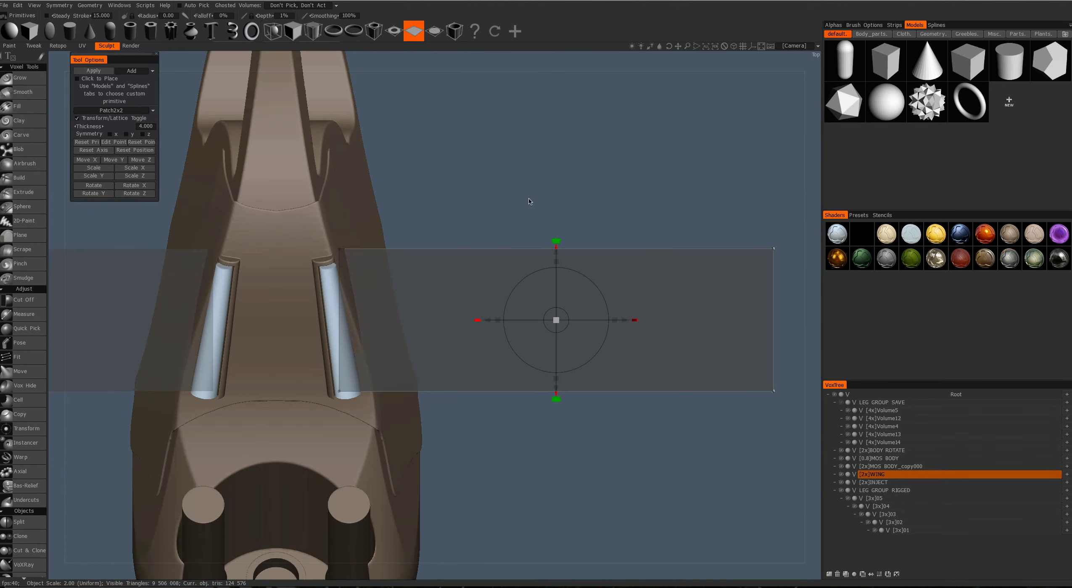
drag(489, 323, 495, 326)
drag(508, 270, 494, 362)
middle_drag(494, 361, 388, 254)
middle_drag(397, 378, 295, 199)
Trim the WING plates to a curved wing outline and cut vein-like openings near the hinge pins with Vox Hide.
key(space)
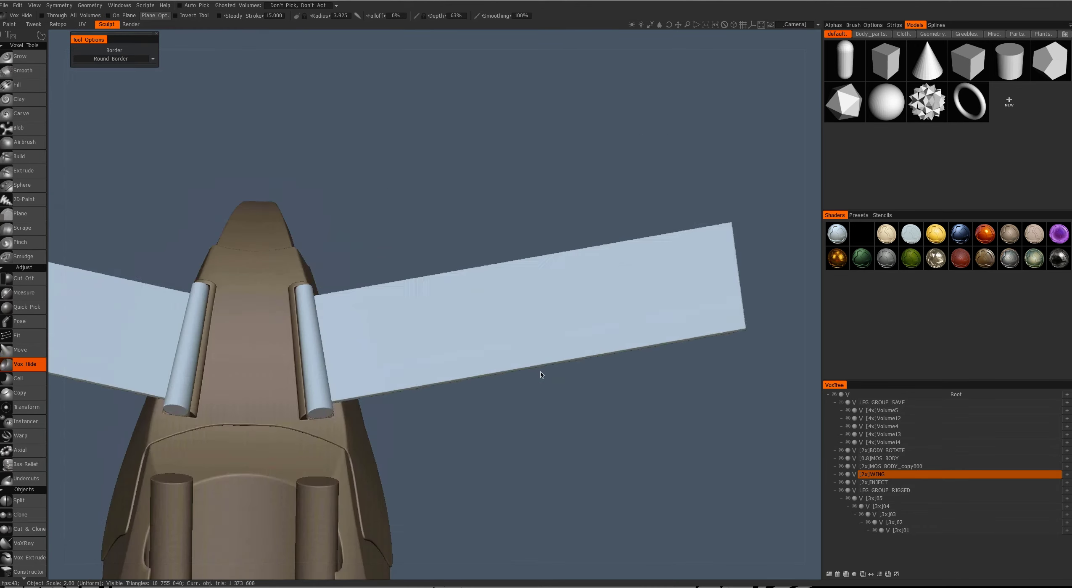
middle_drag(541, 371, 302, 398)
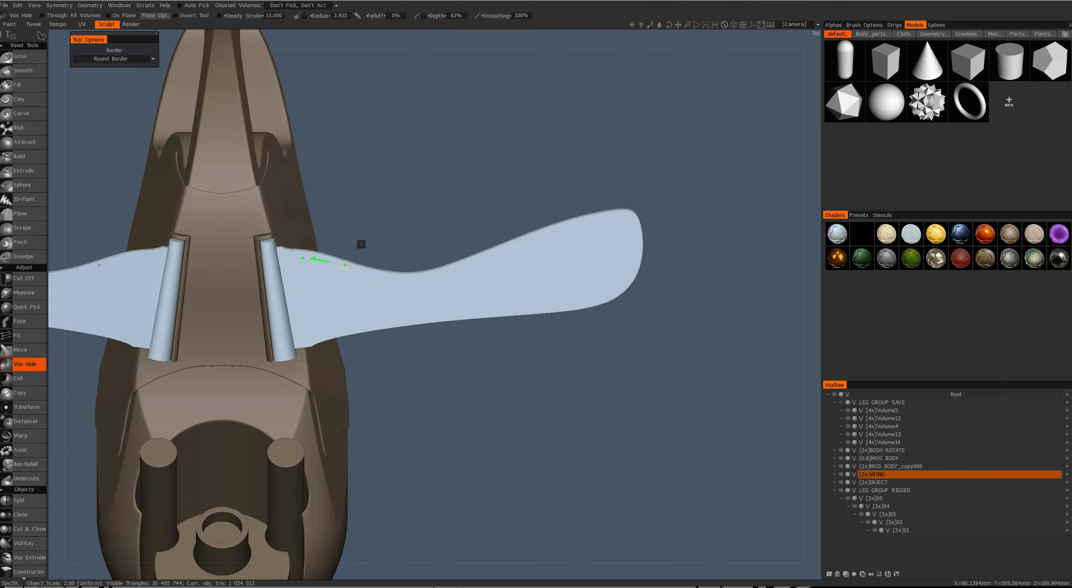
key(Return)
middle_drag(288, 257, 303, 245)
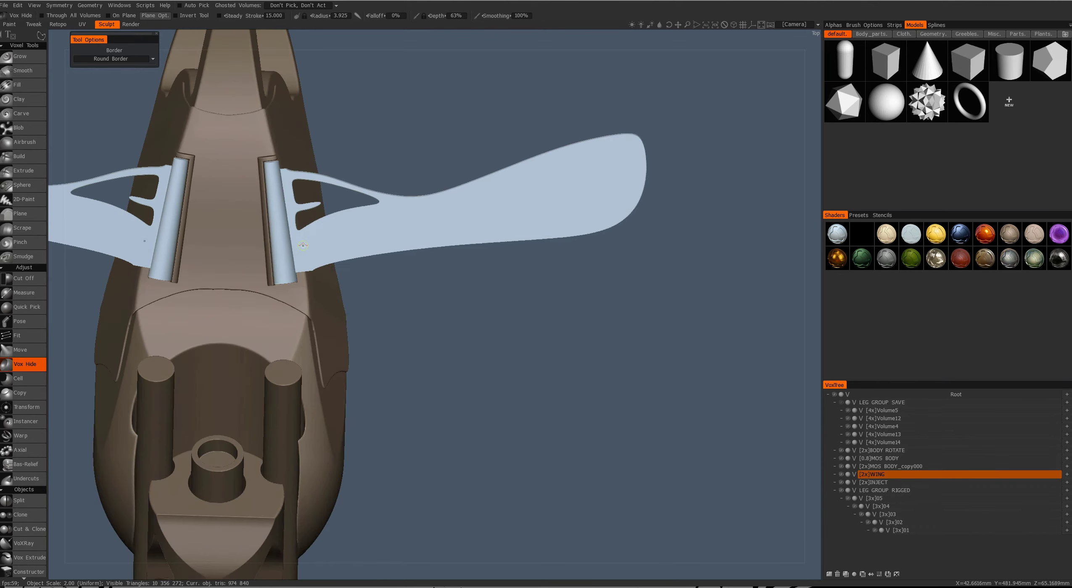
key(Return)
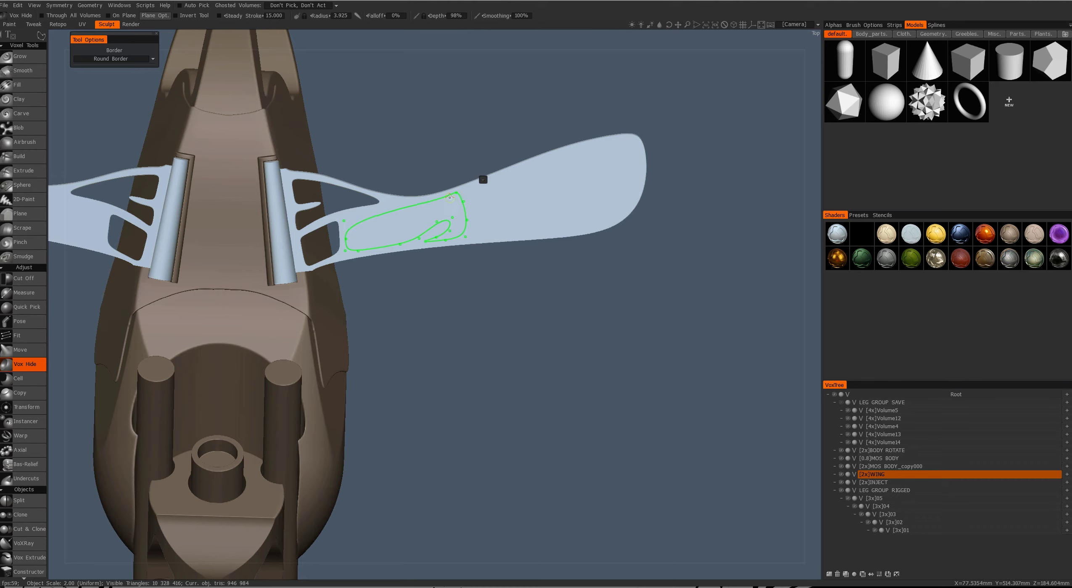
Cut further vein-like openings through the middle and outer tip of the wings.
key(Return)
middle_drag(500, 364, 427, 292)
key(Return)
middle_drag(455, 328, 464, 363)
click(464, 362)
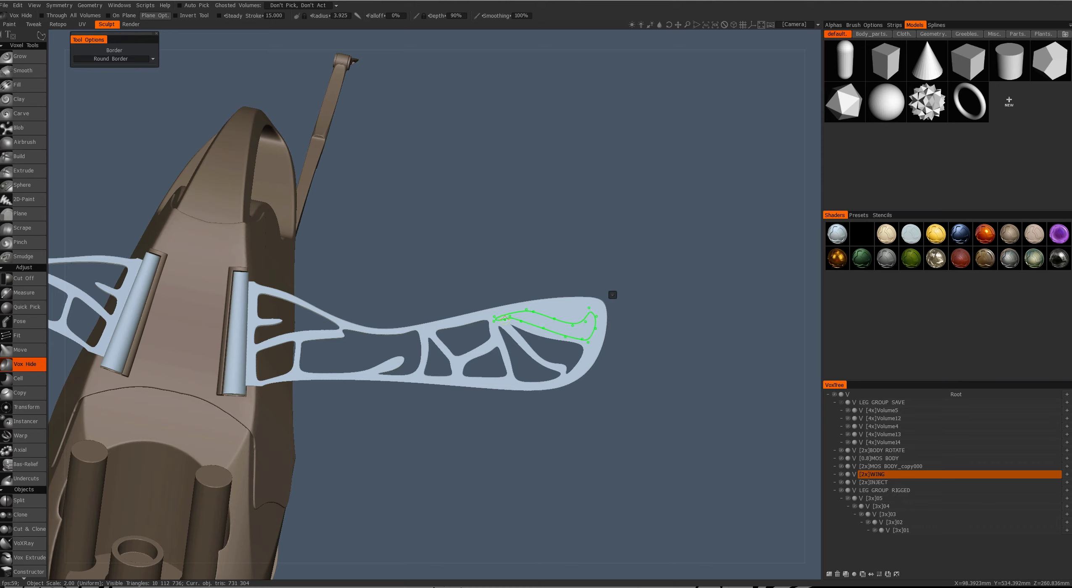
key(Return)
middle_drag(582, 313, 531, 342)
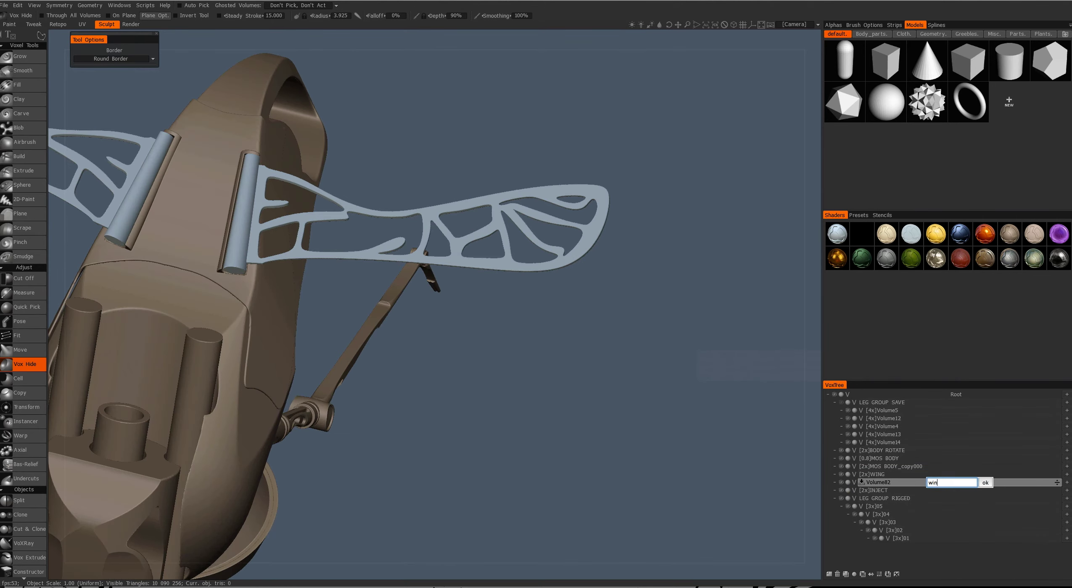
Create a volume named wing2 and add a 2x2 patch membrane with a thickness of 2 inside the wing frame.
key(p)
middle_drag(417, 220, 501, 151)
key(space)
key(space)
Trim the wing2 membrane to the outer contour of the wing frame with Vox Hide.
key(space)
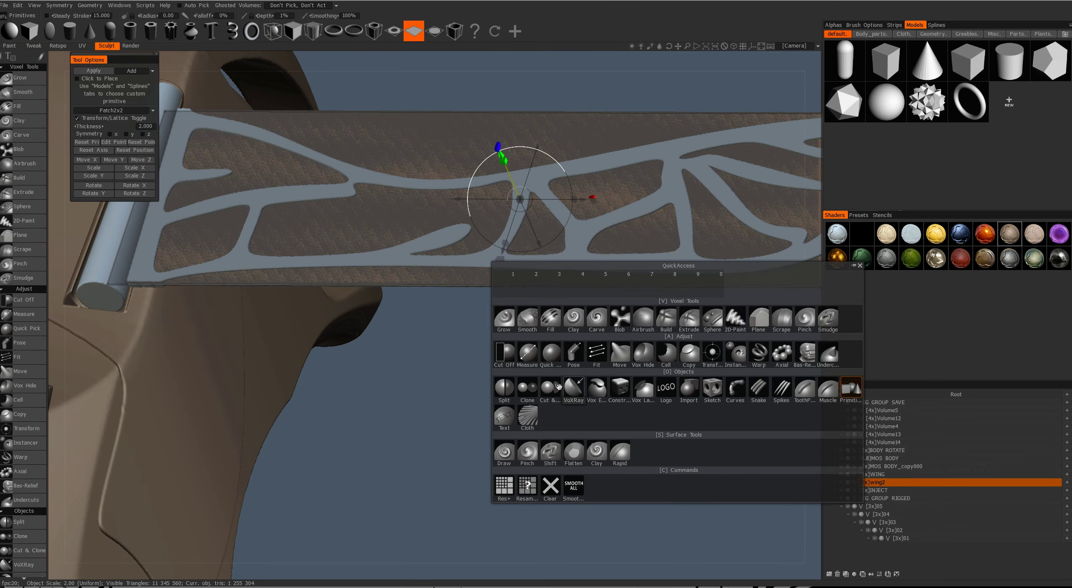
click(640, 353)
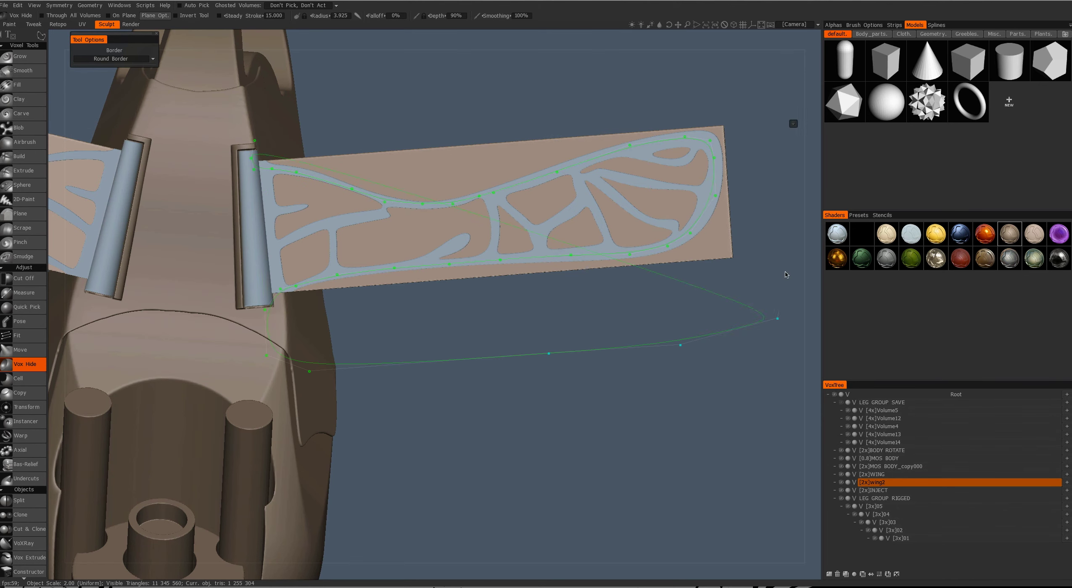
key(Return)
Merge wing2 into WING and assign the brown shader to the combined wings.
right_click(873, 482)
mouse_move(870, 537)
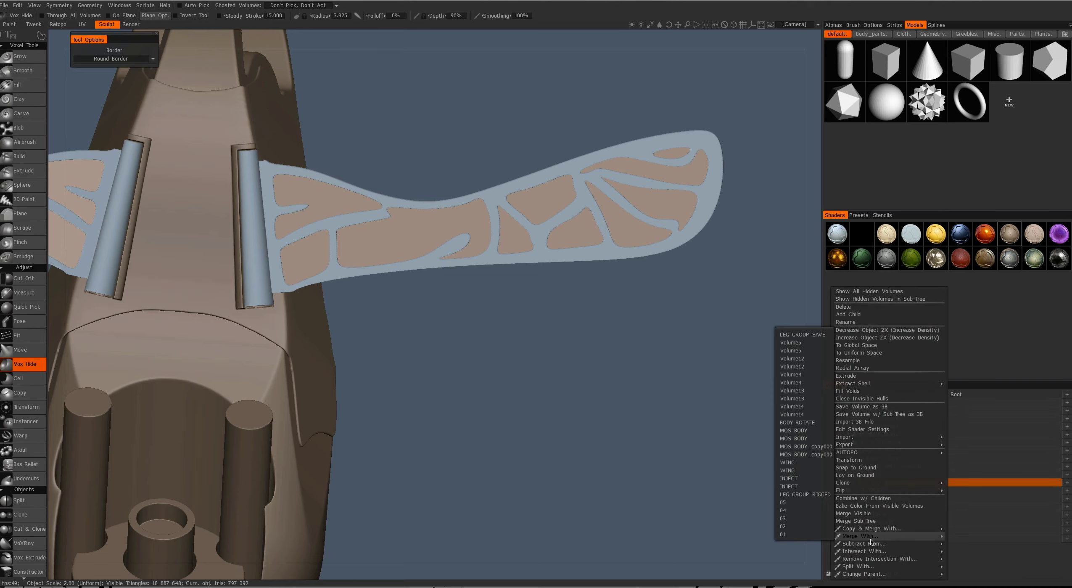
click(799, 464)
click(1010, 235)
Transform WING to tilt the wings upward above the body's back.
drag(547, 294, 491, 338)
key(t)
scroll(391, 283, up, 6)
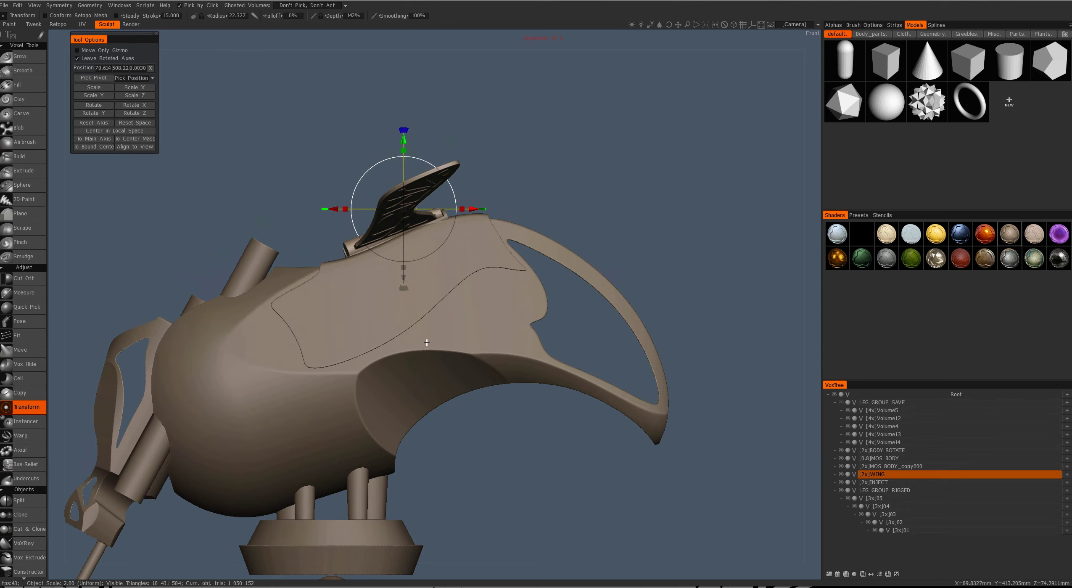
drag(416, 266, 386, 404)
scroll(386, 404, up, 3)
Trim the upper rim and front edge of MOS BODY beside the tubes and cut a notch into its lower front.
key(space)
click(370, 325)
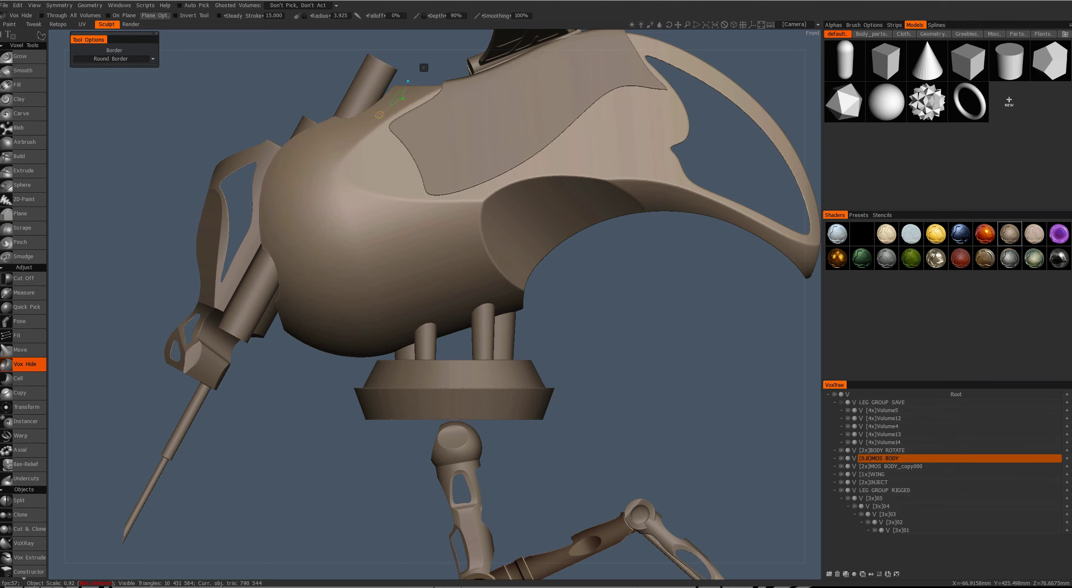
click(264, 239)
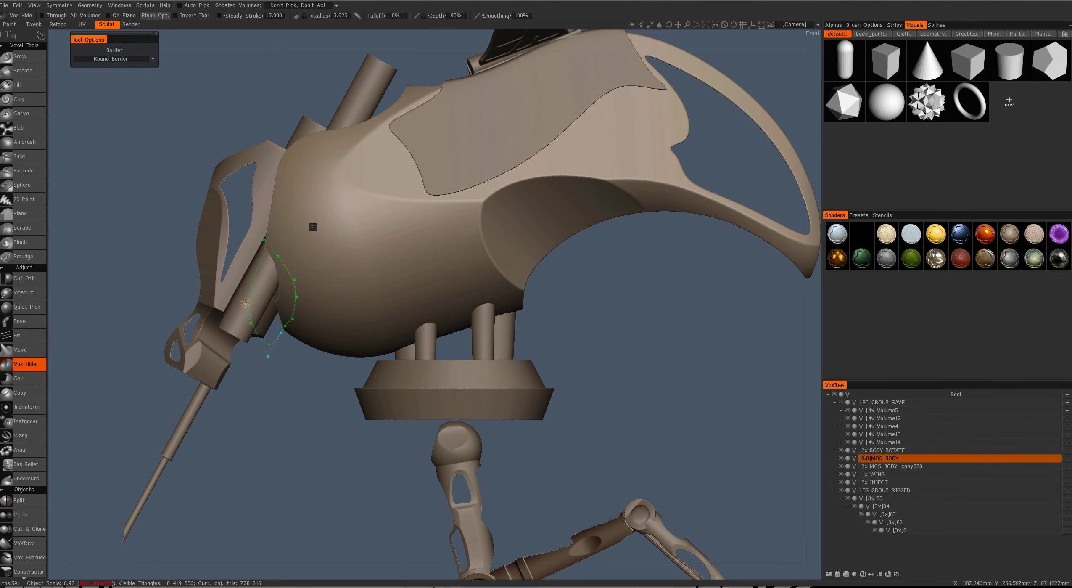
middle_drag(276, 389, 294, 287)
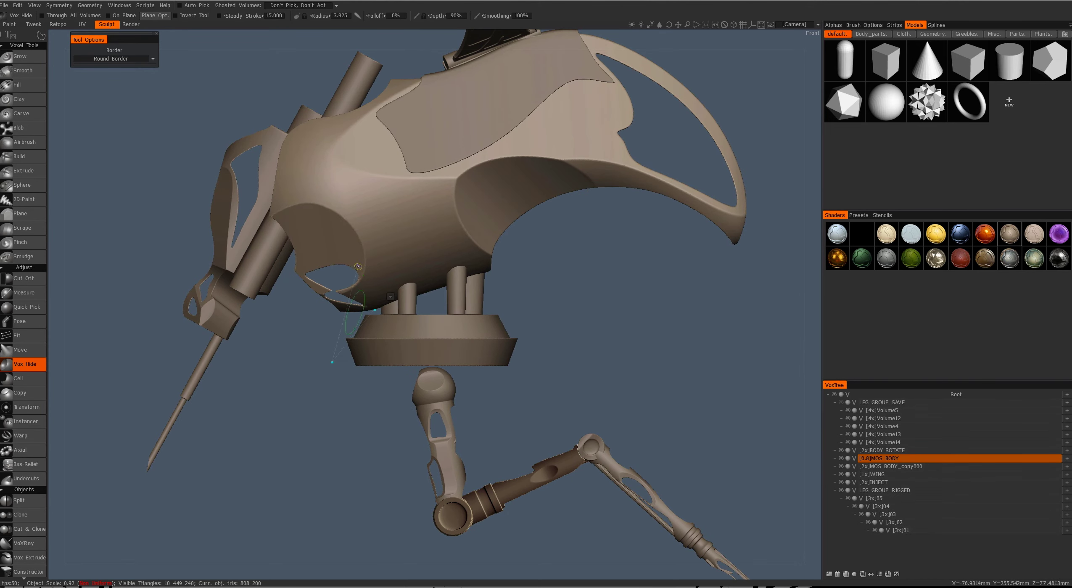
mouse_move(322, 367)
middle_down()
mouse_move(379, 354)
mouse_move(327, 301)
mouse_move(358, 283)
mouse_move(576, 234)
mouse_move(574, 246)
mouse_move(417, 141)
middle_up()
Cut a long, narrow panel out of the front face of INJECT with Vox Hide and turn the hidden piece into its own object.
key(space)
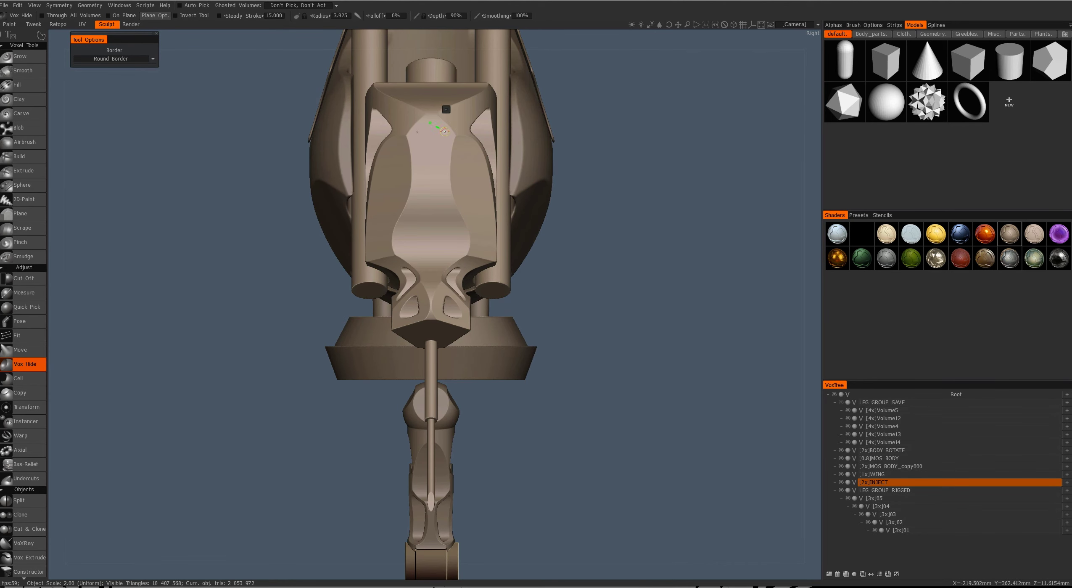
click(428, 122)
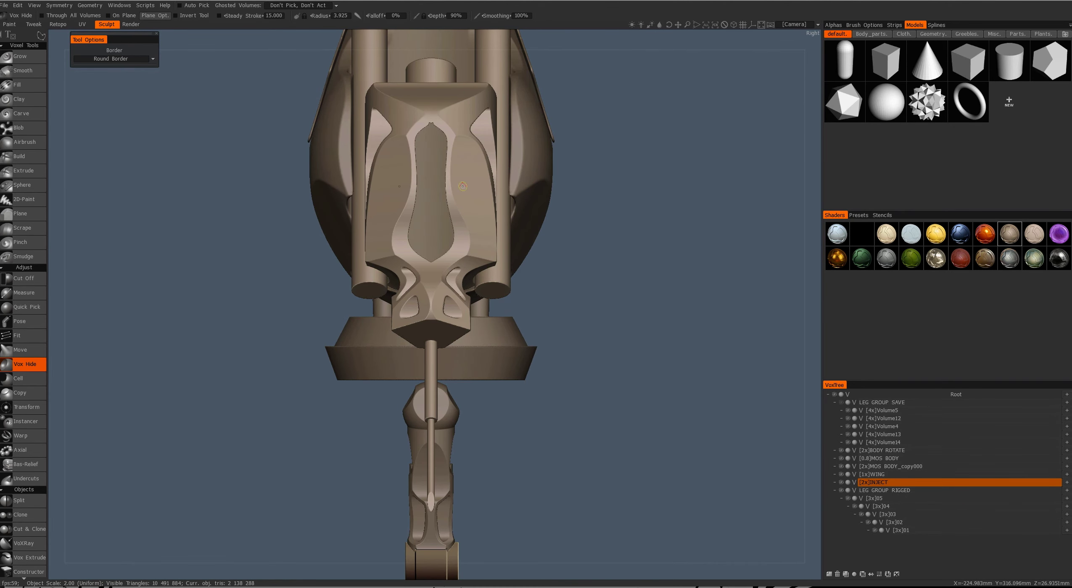
click(90, 5)
click(113, 175)
middle_drag(168, 189, 251, 241)
key(space)
click(430, 251)
middle_drag(431, 252, 368, 215)
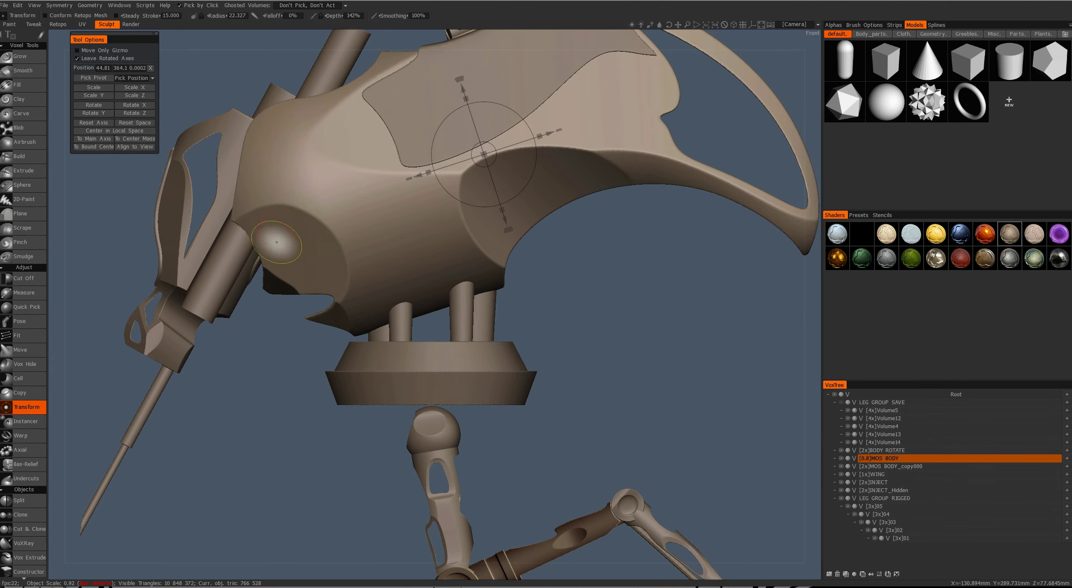
Delete the hidden geometry of MOS BODY and separate a rounded triangular panel from its side as an inset object.
key(space)
click(273, 149)
click(90, 5)
click(101, 166)
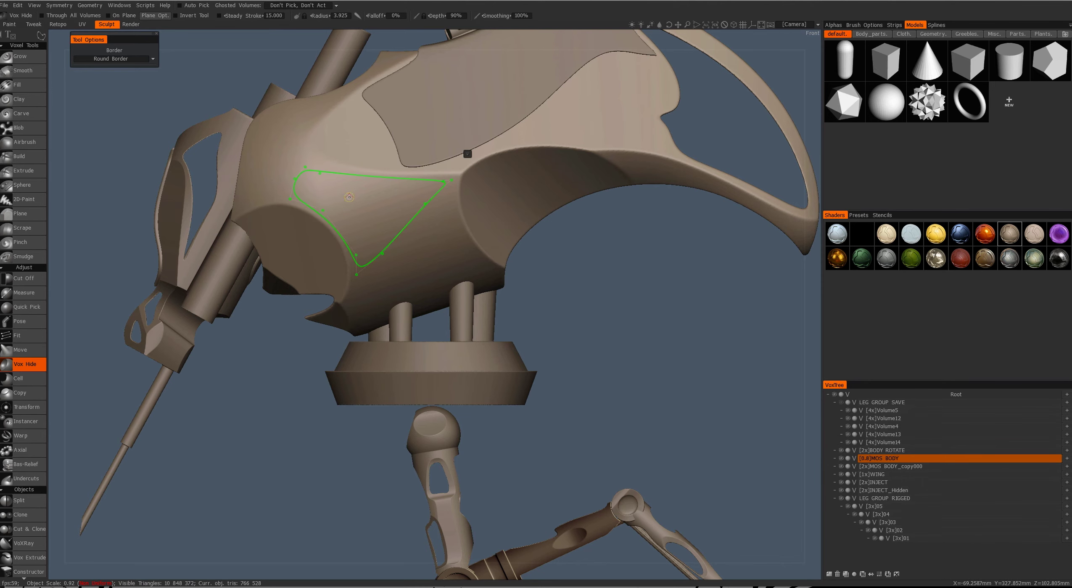
key(Return)
middle_drag(505, 182, 421, 239)
key(space)
click(336, 300)
middle_drag(336, 300, 500, 252)
click(97, 6)
click(101, 167)
Separate a curved panel from the concave underside recess of MOS BODY as an inset object and delete leftover hidden geometry.
key(space)
click(495, 253)
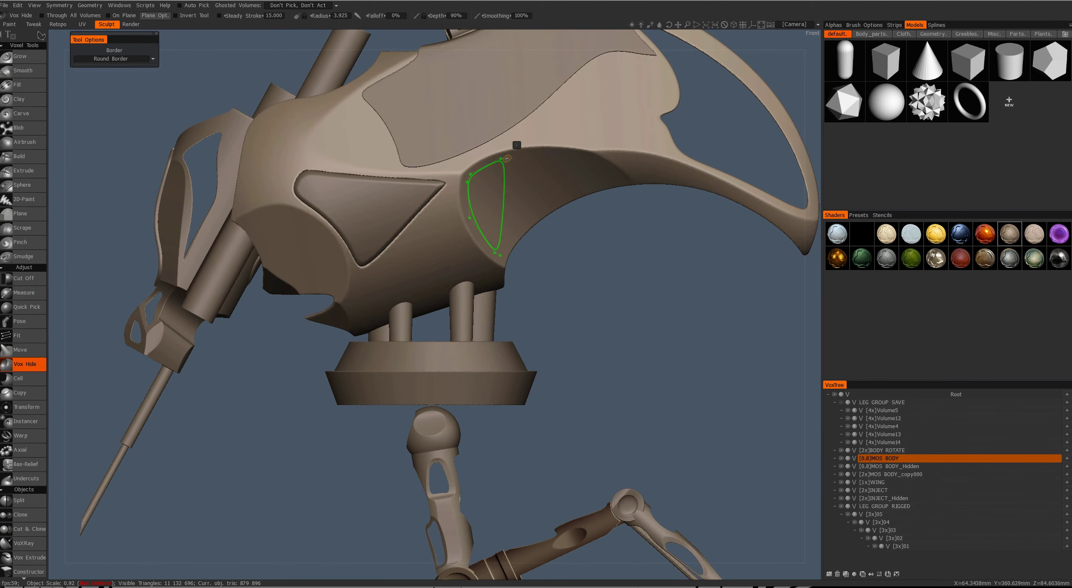
key(Return)
click(90, 6)
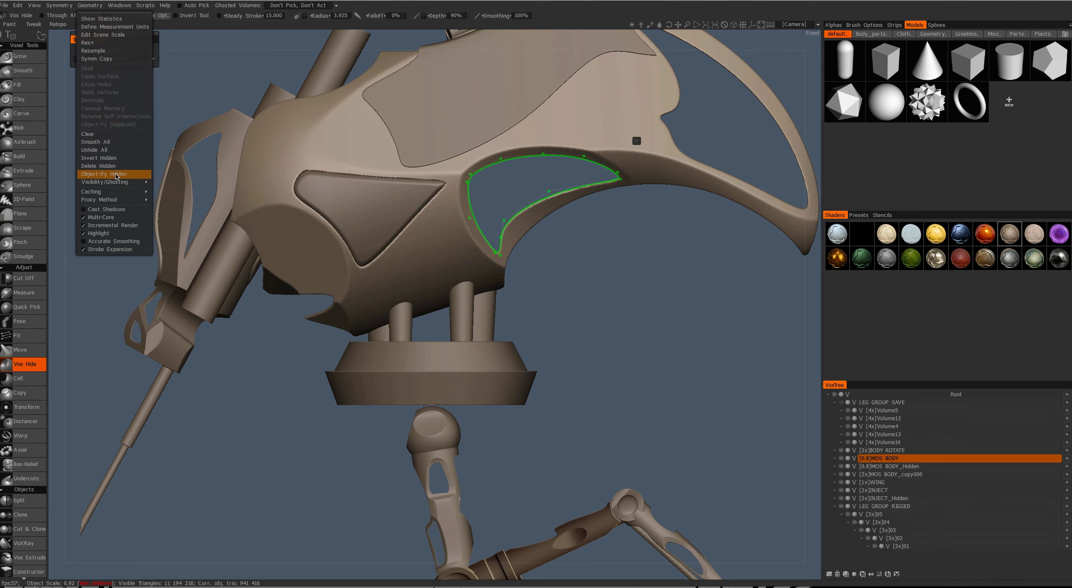
click(105, 174)
middle_drag(336, 252, 447, 235)
key(space)
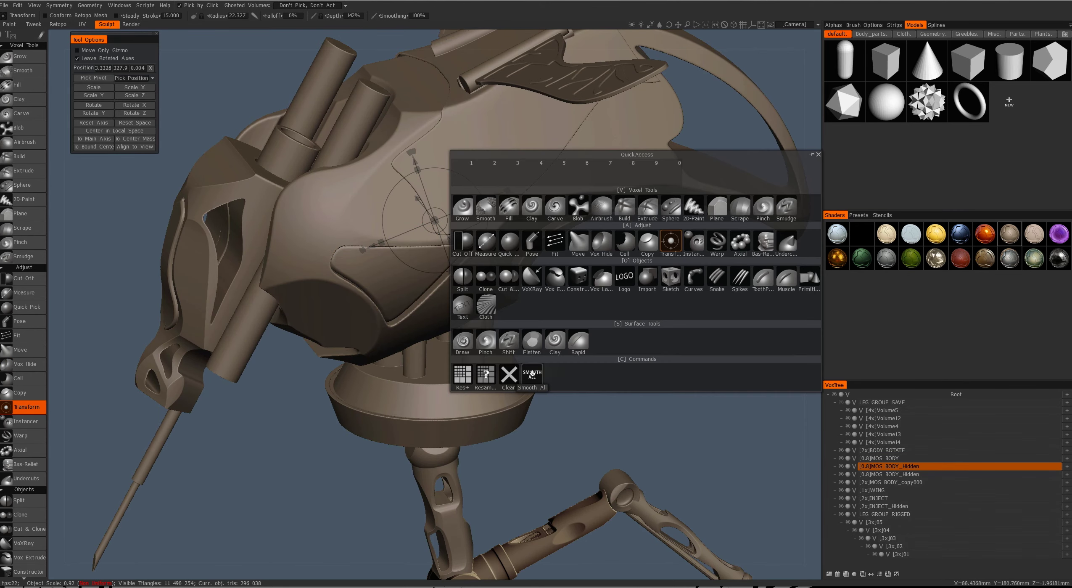
click(547, 252)
click(90, 5)
click(105, 168)
middle_drag(378, 273, 503, 265)
scroll(504, 266, down, 3)
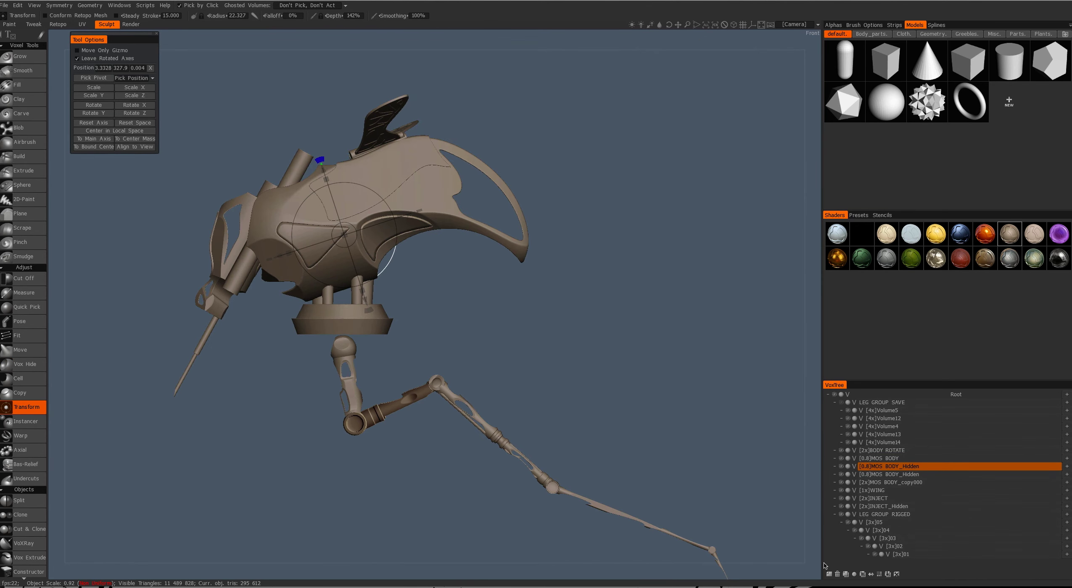
Add a new volume to the tree below the separated body panel and name it TANK.
click(1067, 466)
double_click(883, 474)
text(taNK)
key(Return)
Add a sloping capsule about 321.2 high with a radius of about 47.4 to TANK, beneath the body's tail.
key(space)
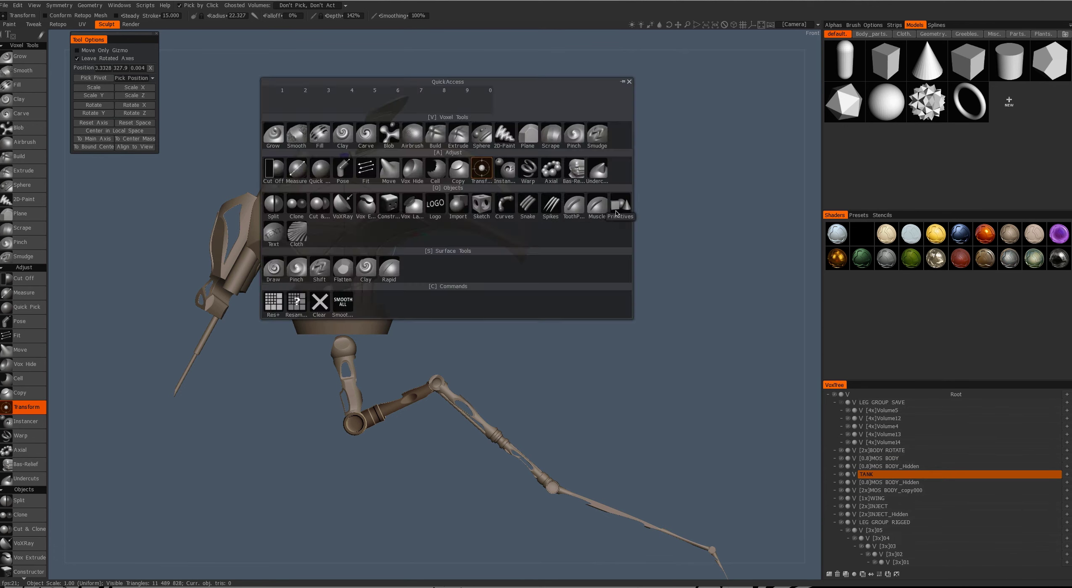
click(479, 174)
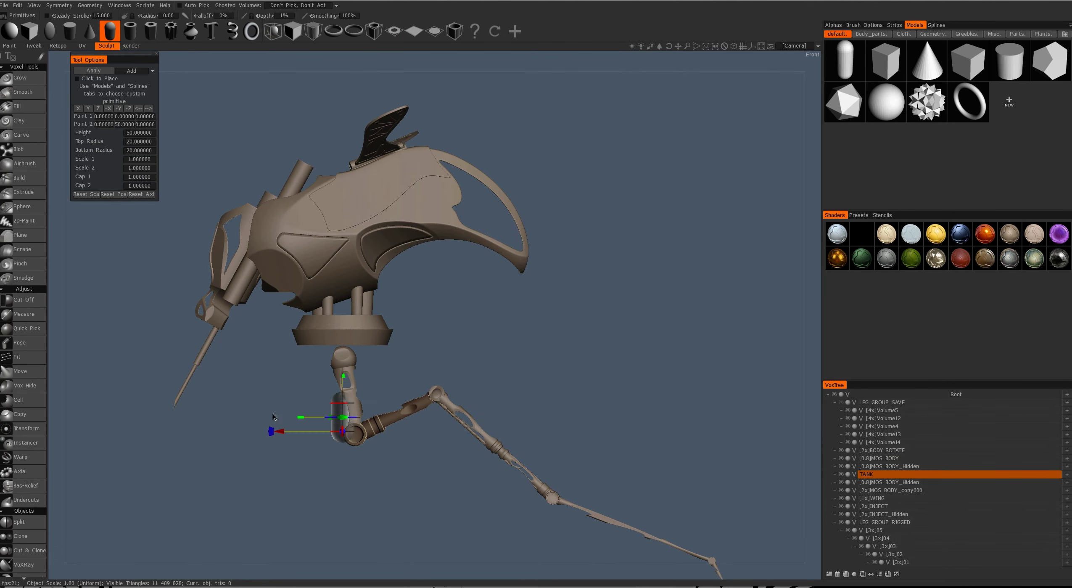
scroll(343, 417, up, 3)
drag(332, 335, 553, 179)
scroll(412, 325, up, 1)
click(93, 71)
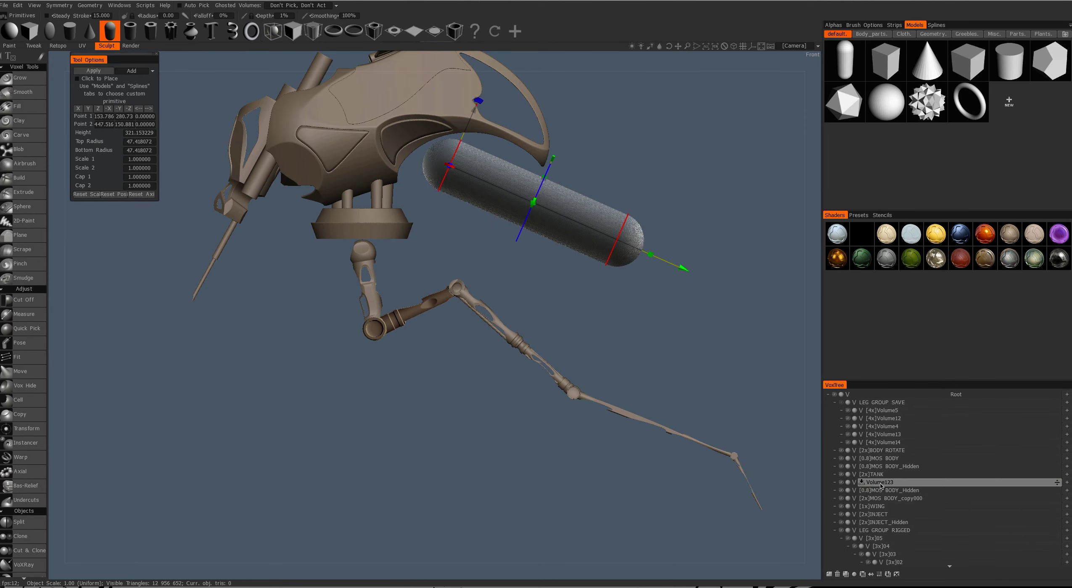
Name the new volume below TANK as TANK DETAIL and set up a cylinder primitive for it with reset axes.
drag(673, 294, 504, 252)
click(70, 30)
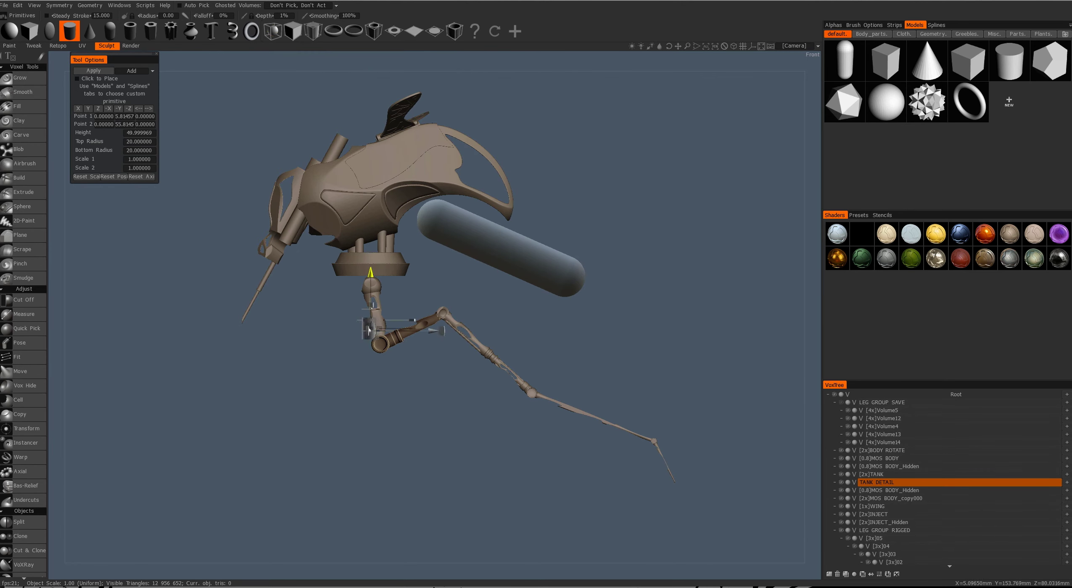
scroll(359, 315, up, 3)
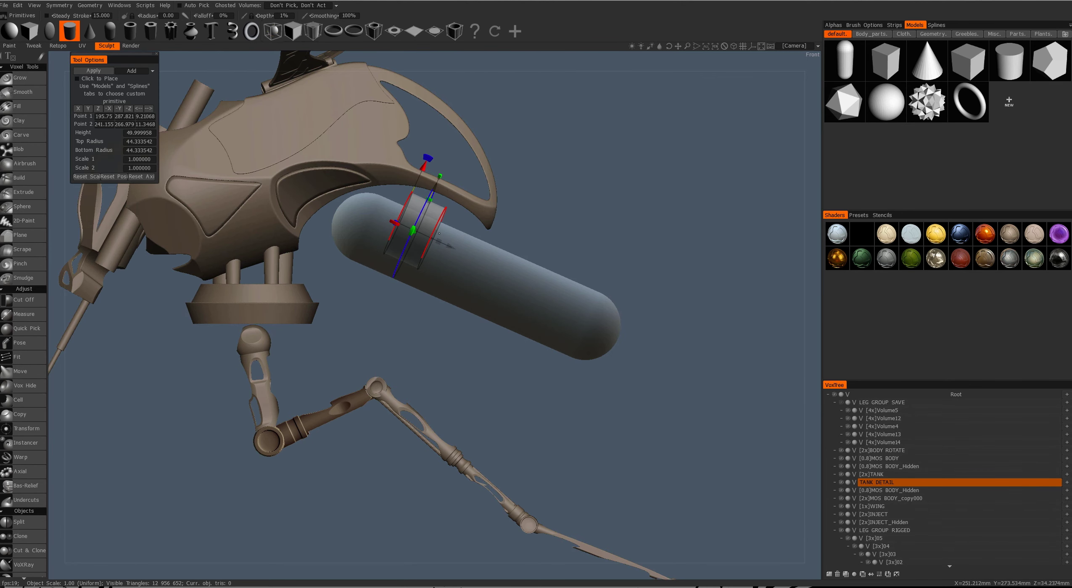
drag(429, 266, 260, 274)
click(146, 177)
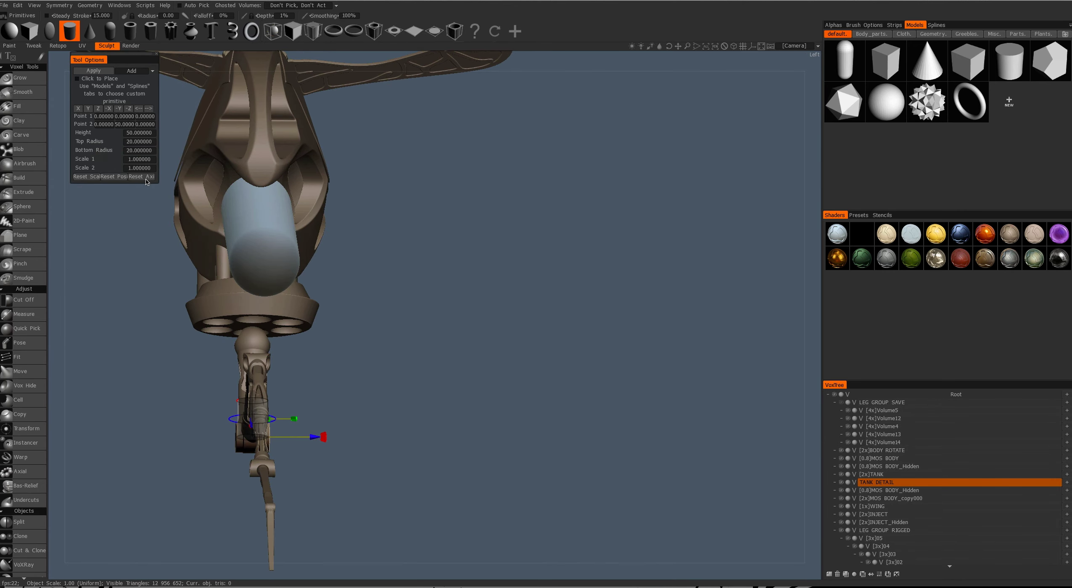
Add a cylindrical band about 12 high with a radius of about 50.7 around the front end of the tank.
drag(146, 185, 189, 440)
click(371, 227)
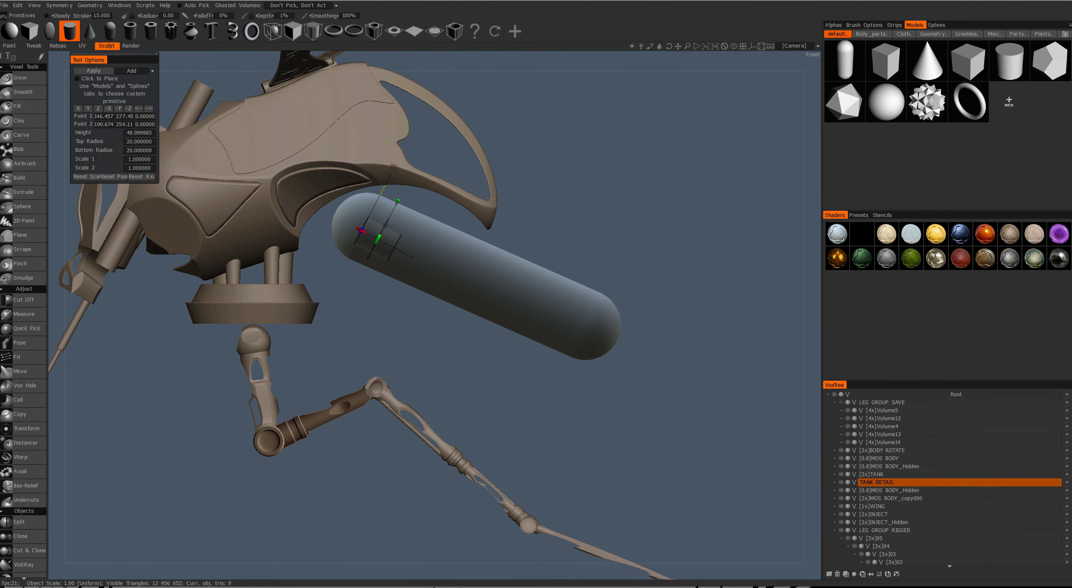
scroll(363, 228, up, 2)
drag(323, 231, 379, 164)
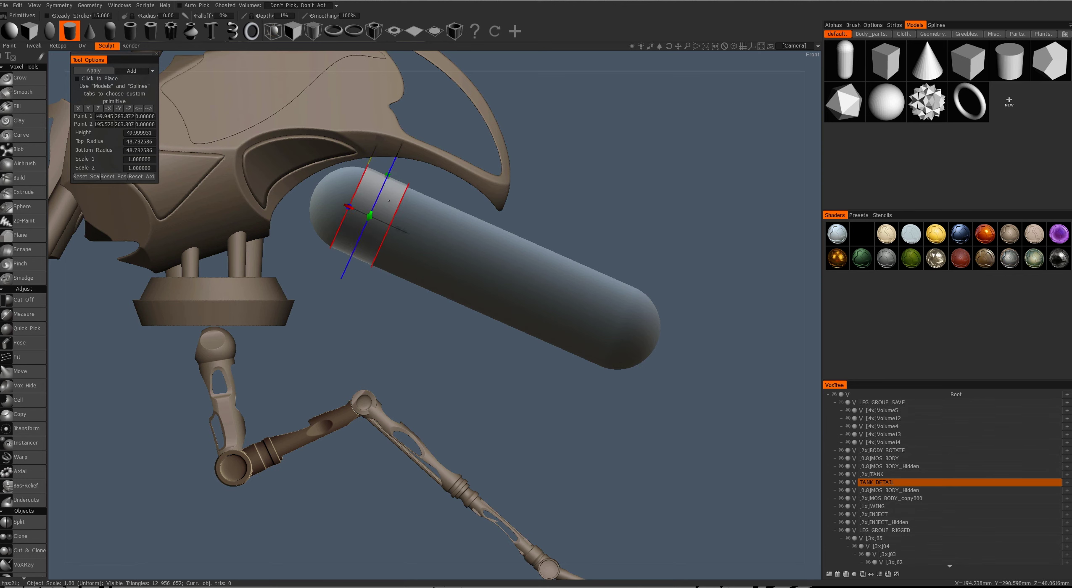
drag(440, 210, 320, 177)
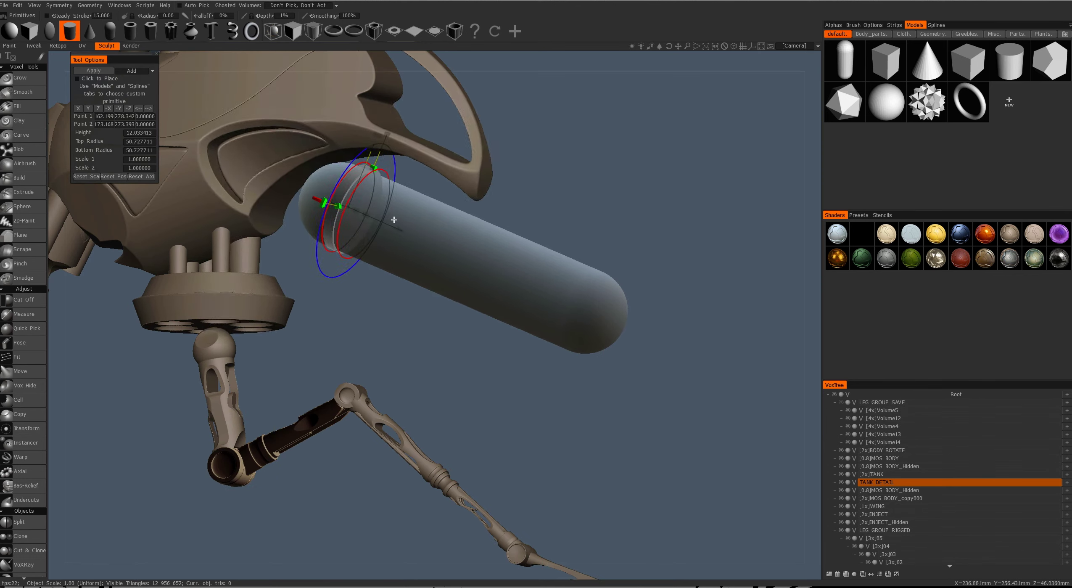
key(Return)
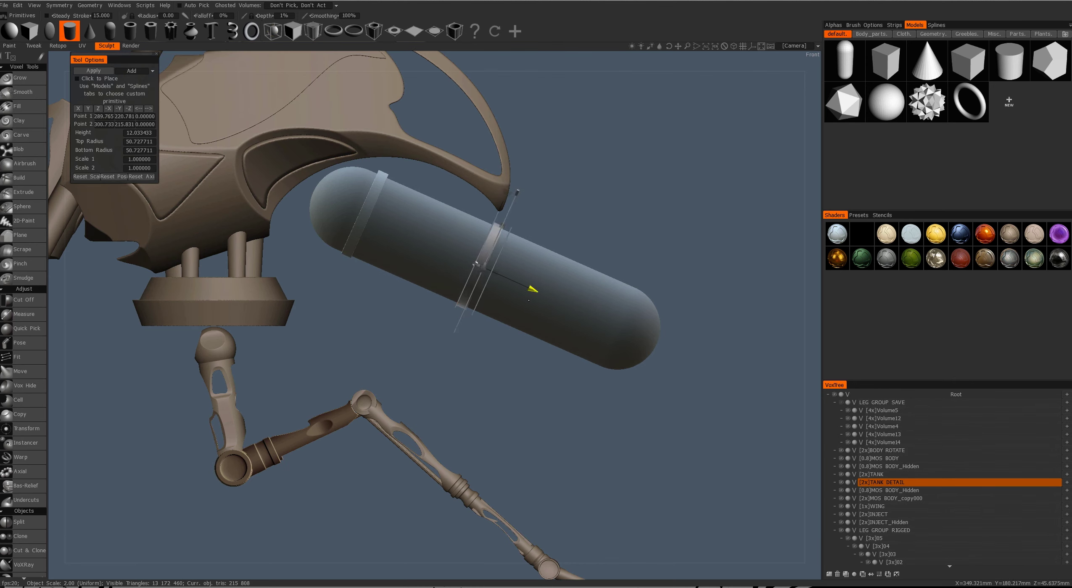
Add matching bands at the tank's middle and rear, and join tank to body with a cylinder about 60.1 high and 30.3 in radius.
key(h)
drag(362, 213, 312, 176)
drag(361, 209, 434, 407)
scroll(424, 208, down, 3)
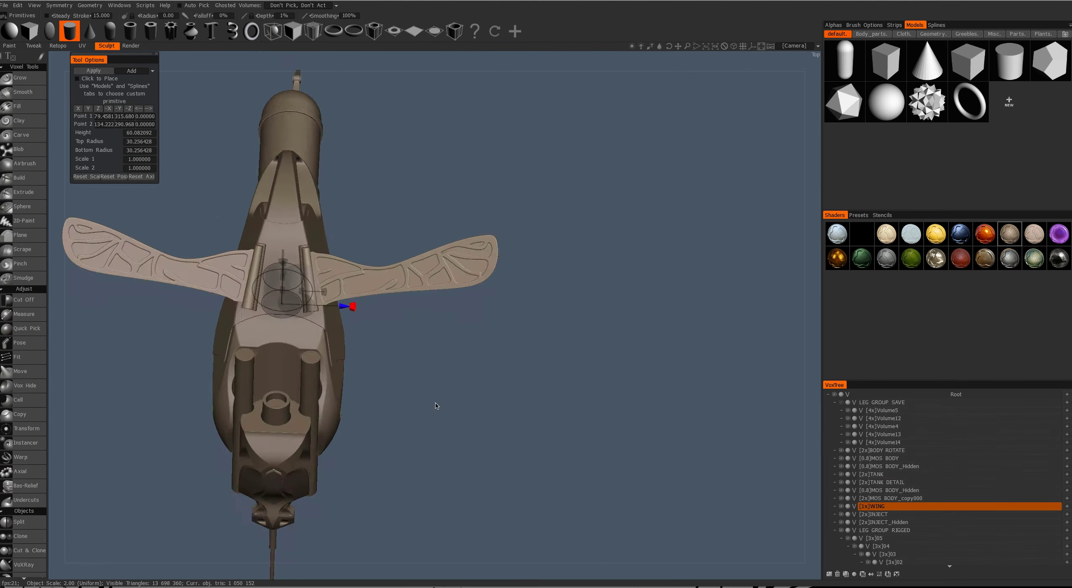
Bend the wings of the WING volume using the Pose tool with a line selection.
scroll(433, 407, up, 5)
key(space)
click(337, 294)
drag(485, 207, 256, 256)
Separate a large rounded panel from the upper side of MOS BODY as an inset object using a Vox Hide curve.
key(space)
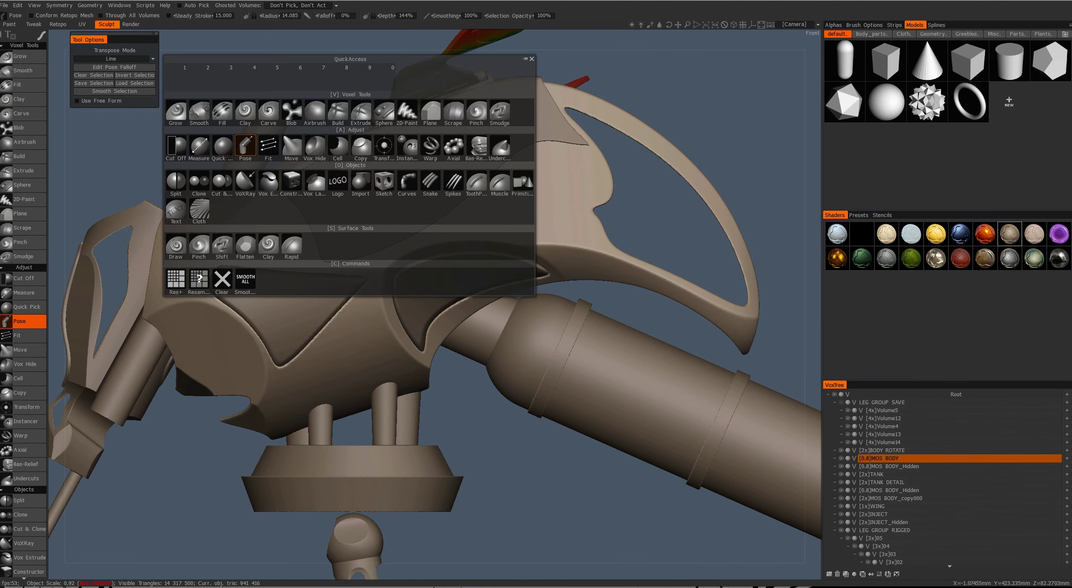
click(327, 136)
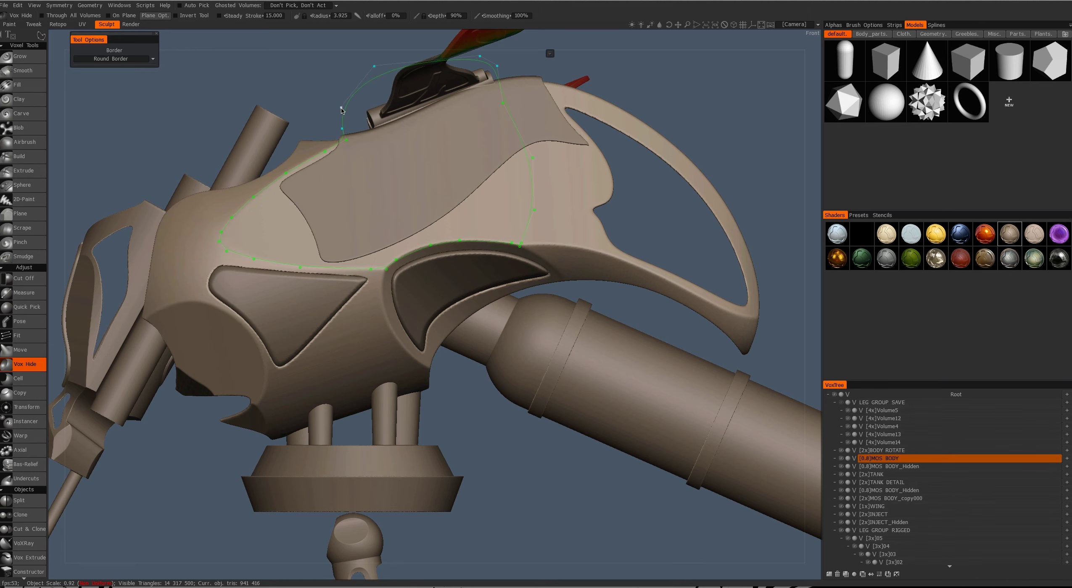
key(Return)
key(space)
click(335, 130)
middle_drag(335, 130, 337, 236)
click(199, 197)
Separate the lower belly section of MOS BODY, between the two side panels, as its own inset object.
key(space)
click(457, 293)
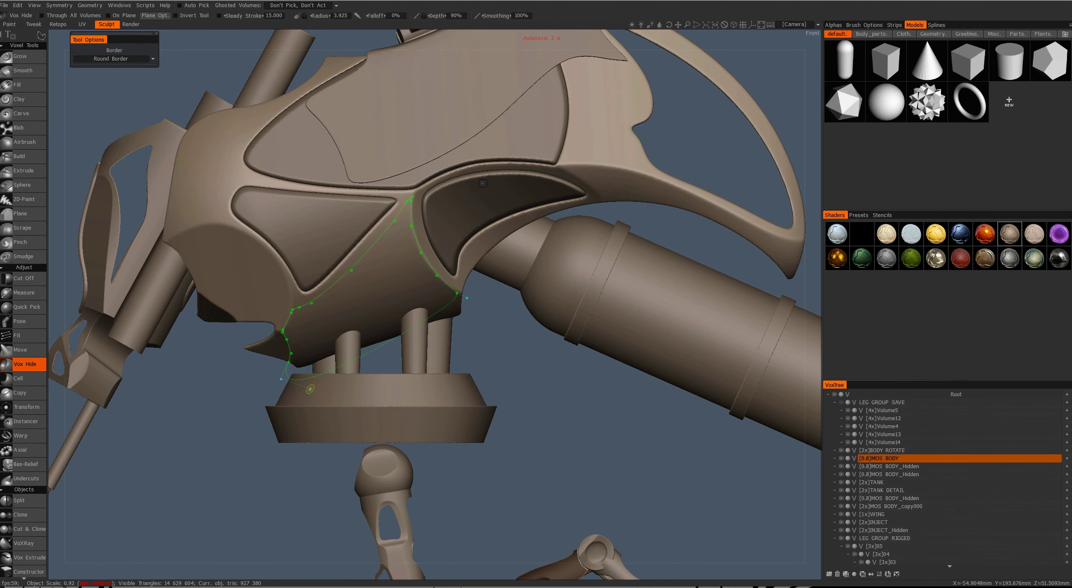
key(Return)
key(space)
click(177, 126)
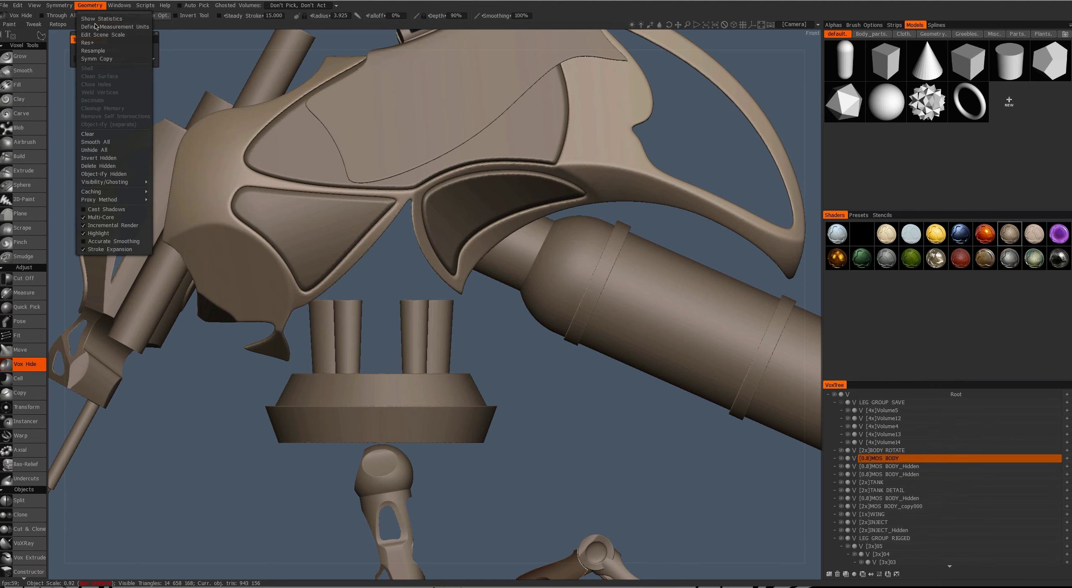
middle_drag(294, 253, 495, 237)
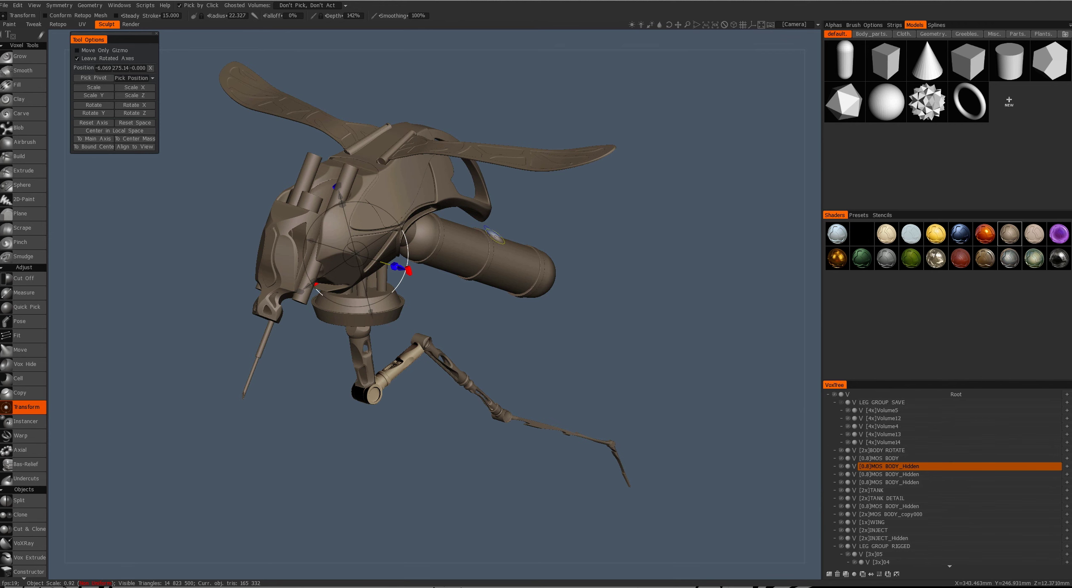
Rotate the BODY ROTATE mount so that three leg sockets lie on each side of the body.
click(842, 547)
middle_drag(421, 294, 449, 301)
drag(448, 301, 437, 294)
middle_drag(438, 294, 459, 219)
scroll(447, 225, up, 3)
click(335, 264)
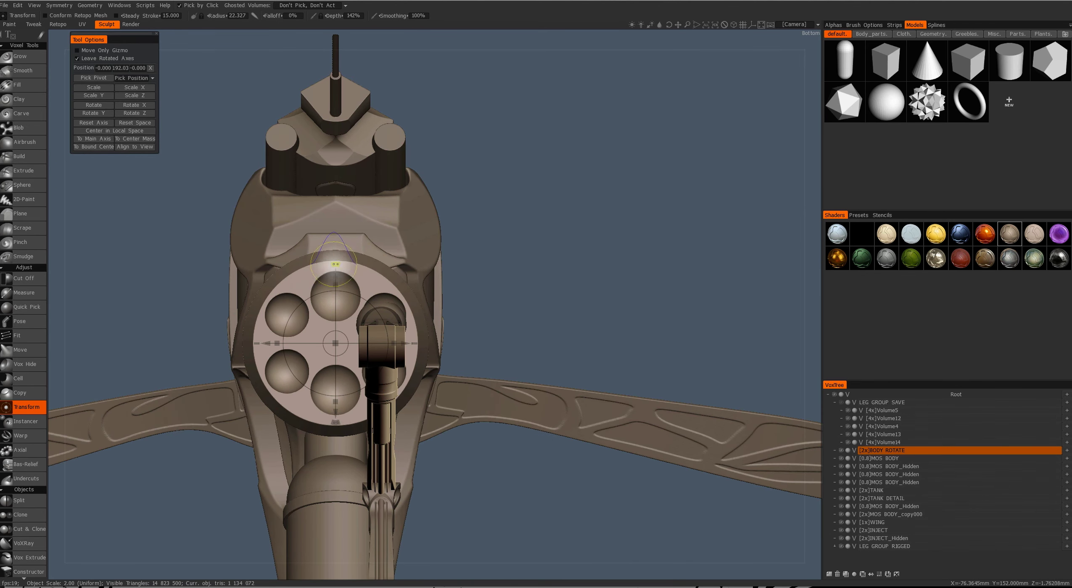
click(395, 408)
drag(375, 251, 353, 234)
Clone LEG GROUP RIGGED with its sub-tree and select the original leg group for transforming.
middle_drag(353, 234, 559, 324)
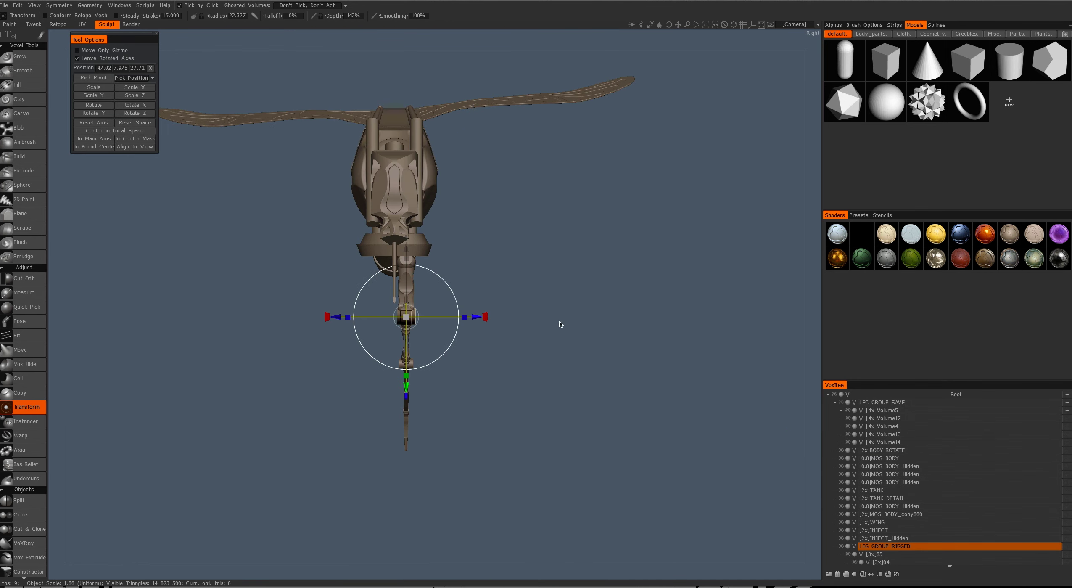
scroll(900, 514, down, 1)
right_click(899, 491)
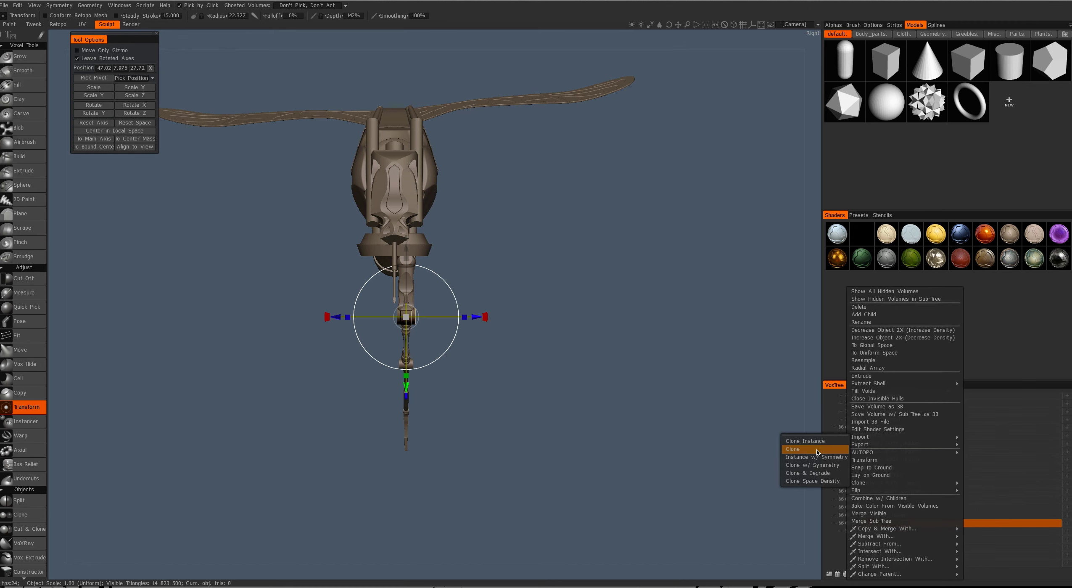
click(817, 454)
click(887, 523)
Rotate LEG GROUP RIGGED so the leg points diagonally forward from the front socket.
middle_drag(526, 345, 455, 313)
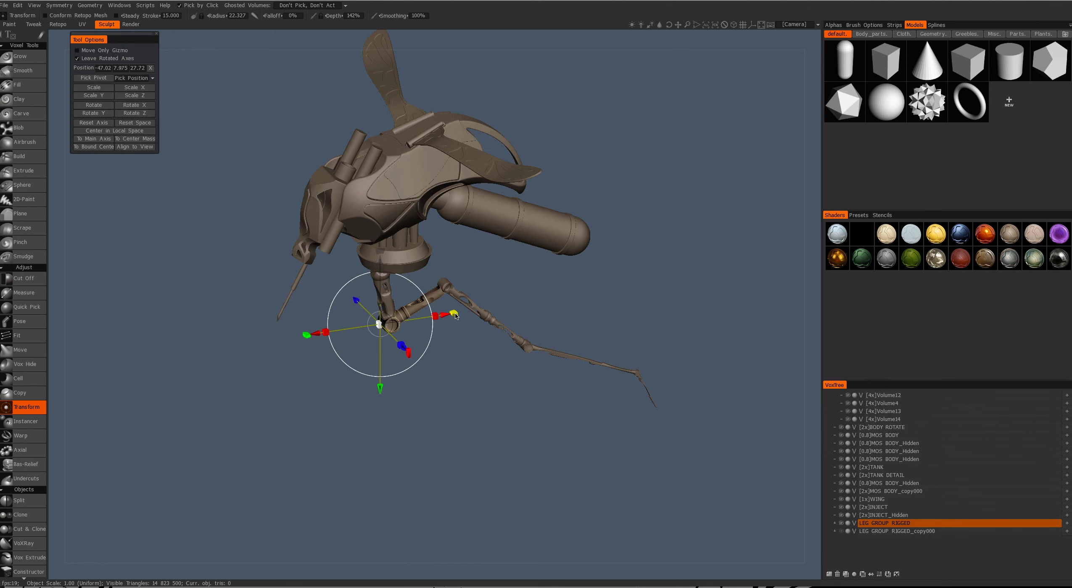
middle_drag(478, 373, 330, 374)
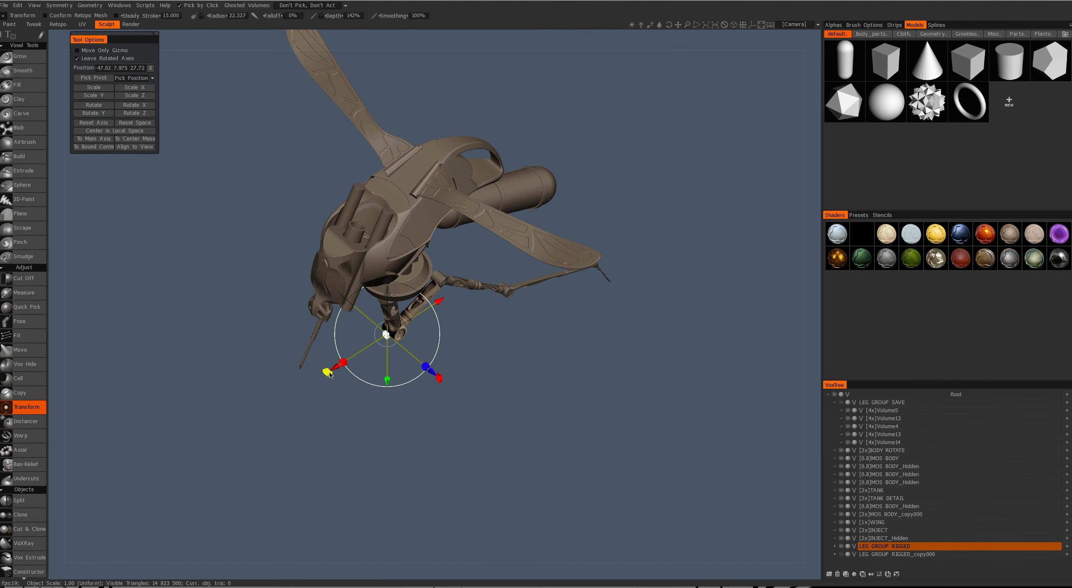
key(KP_1)
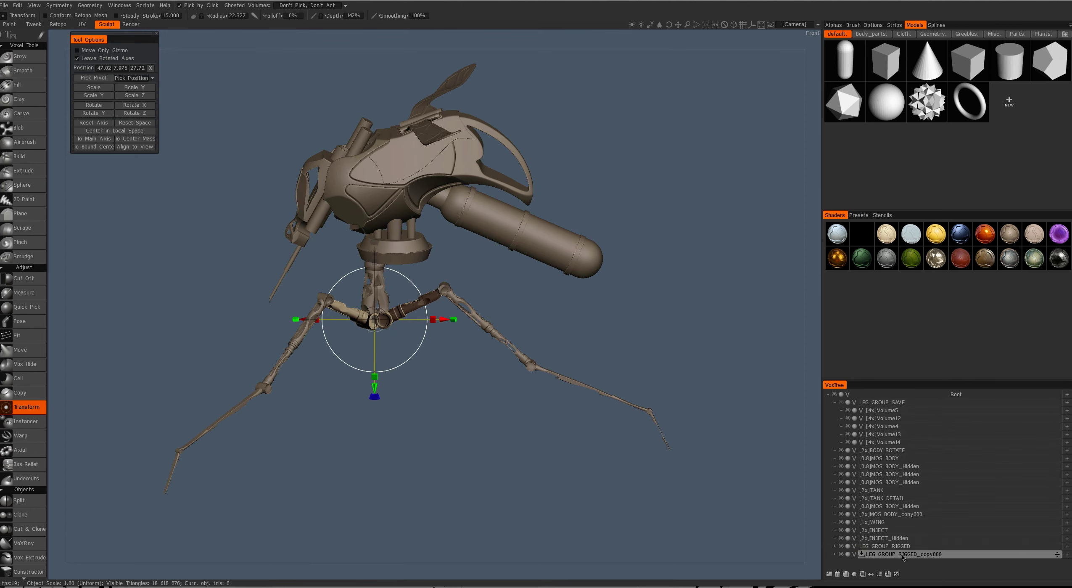
Move LEG GROUP RIGGED_copy000 to the middle socket on the same side and angle it outward.
click(902, 555)
key(ctrl+KP_7)
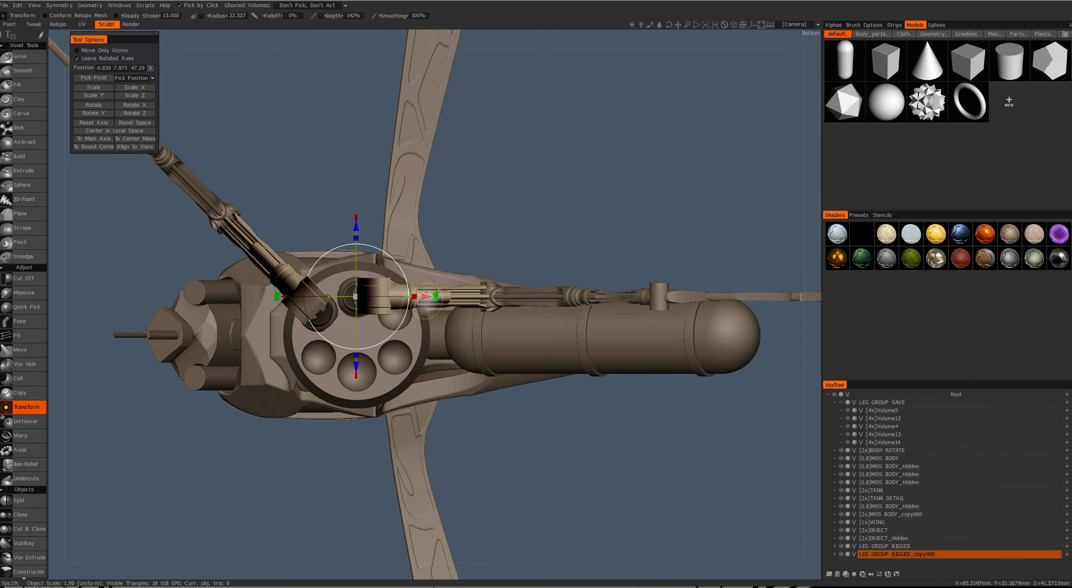
middle_drag(356, 229, 481, 332)
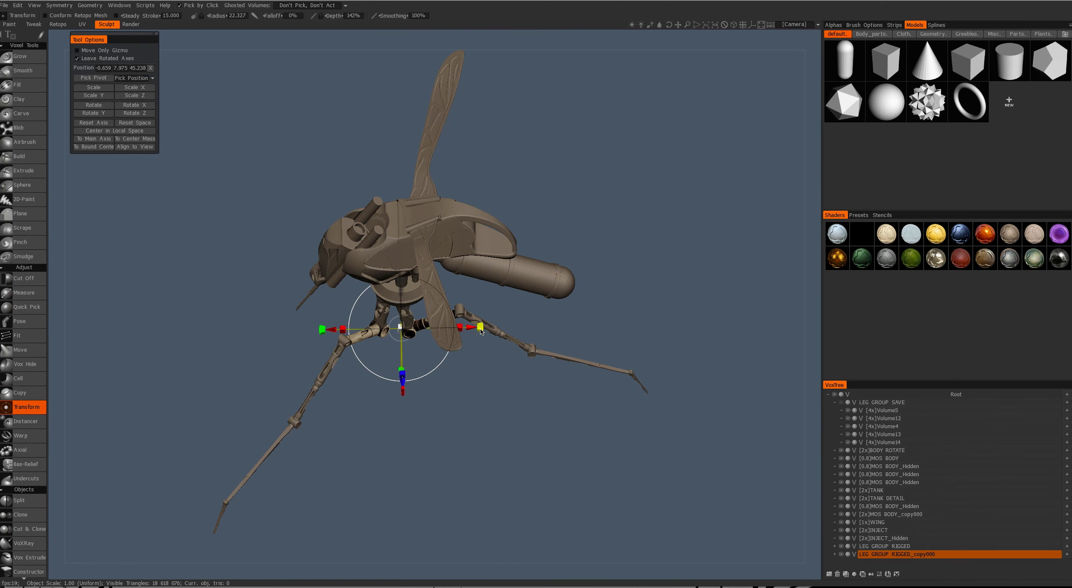
key(KP_1)
Clone LEG GROUP RIGGED_copy000 and place the clone in the rear socket on the same side, angled backward.
right_click(903, 555)
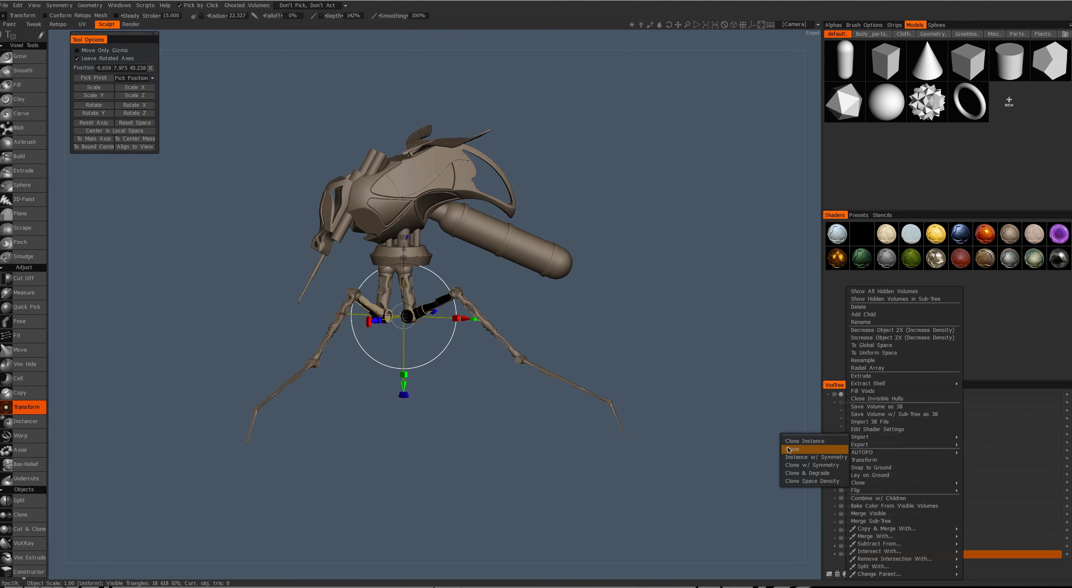
click(815, 446)
key(ctrl+KP_7)
scroll(473, 482, up, 2)
drag(416, 362, 425, 378)
drag(449, 275, 466, 261)
scroll(467, 261, up, 2)
mouse_move(467, 261)
middle_down()
mouse_move(408, 376)
mouse_move(395, 336)
mouse_move(557, 304)
mouse_move(541, 320)
mouse_move(463, 294)
mouse_move(202, 179)
middle_up()
Clone the front leg group and set the clone's transform gizmo to the mount's centre at 0, 0, 0.
scroll(408, 375, down, 2)
click(395, 336)
scroll(475, 320, down, 2)
click(541, 320)
click(108, 134)
middle_drag(496, 235, 523, 211)
right_click(524, 210)
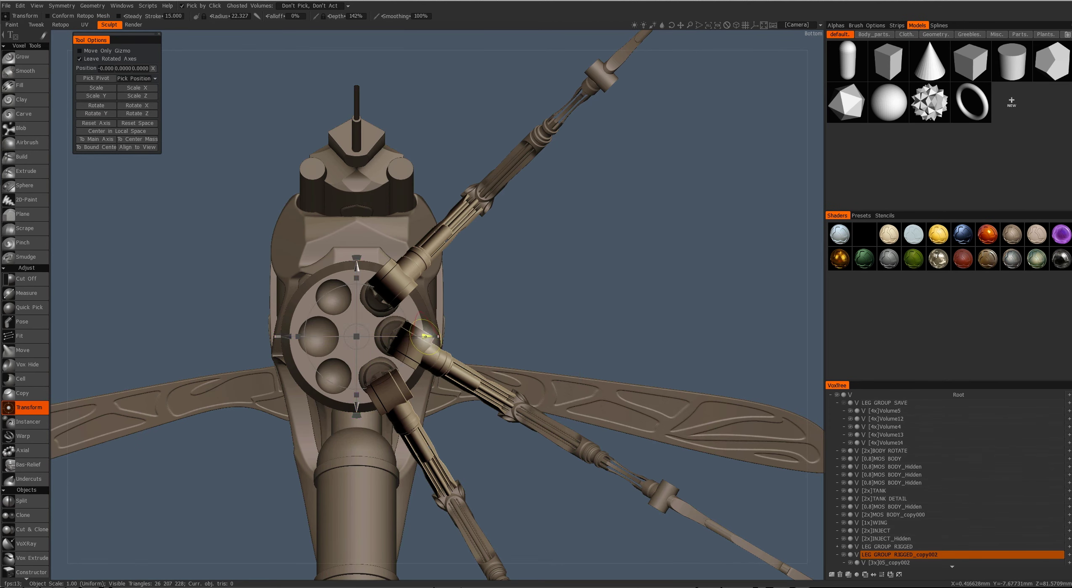
Place the front leg's clone in the front socket on the opposite side, pointing diagonally forward as a mirror of the original.
drag(425, 336, 353, 328)
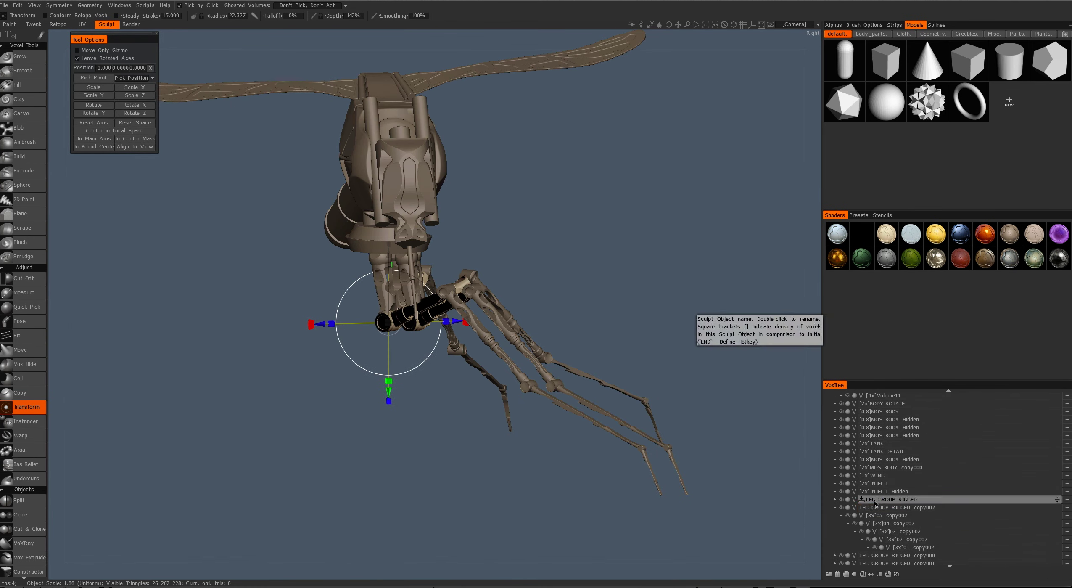
drag(693, 471, 736, 399)
click(886, 511)
shift+drag(547, 337, 478, 359)
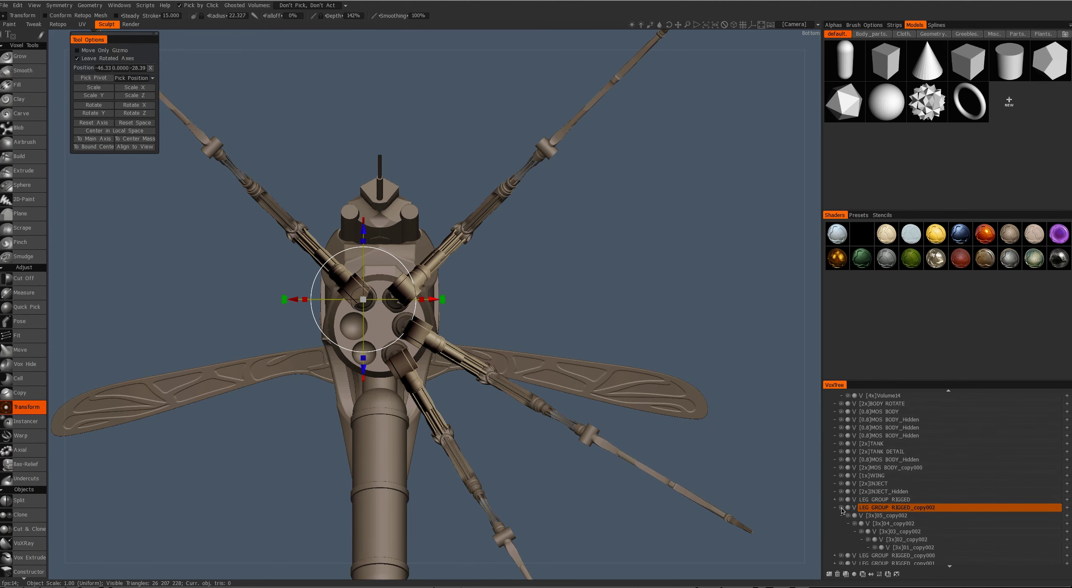
Clone the middle leg group, LEG GROUP RIGGED_copy000, for the opposite side of the mount.
click(873, 517)
right_click(873, 517)
mouse_move(858, 482)
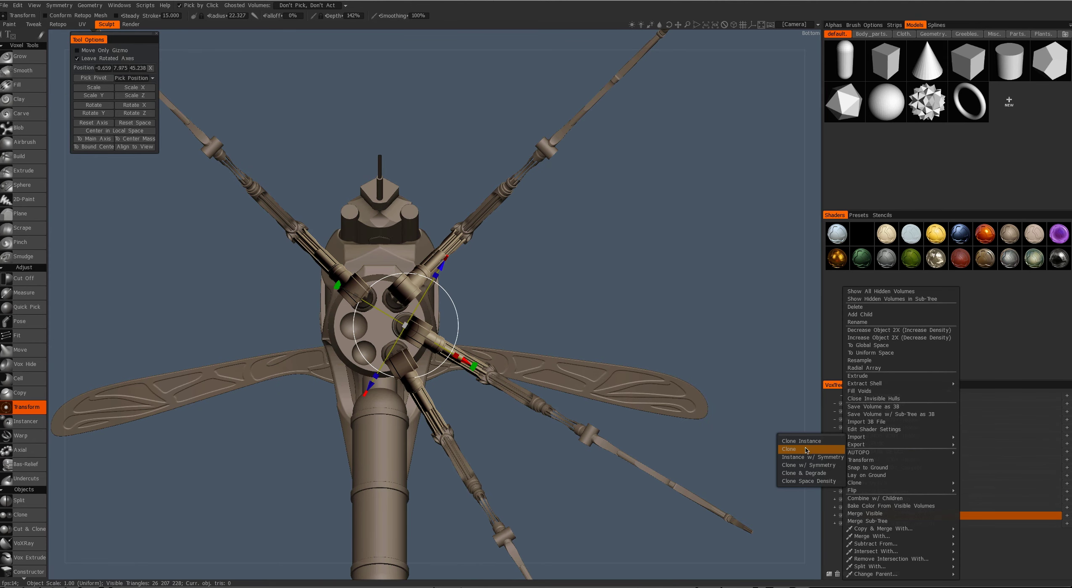